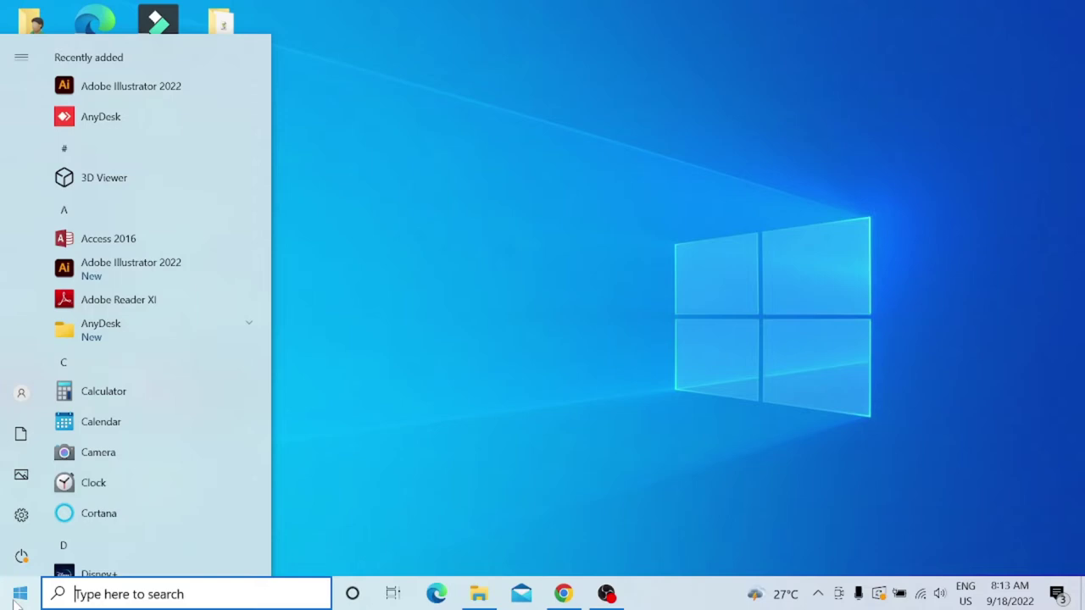
Open the Control Panel's list of installed programs for uninstalling
text(con)
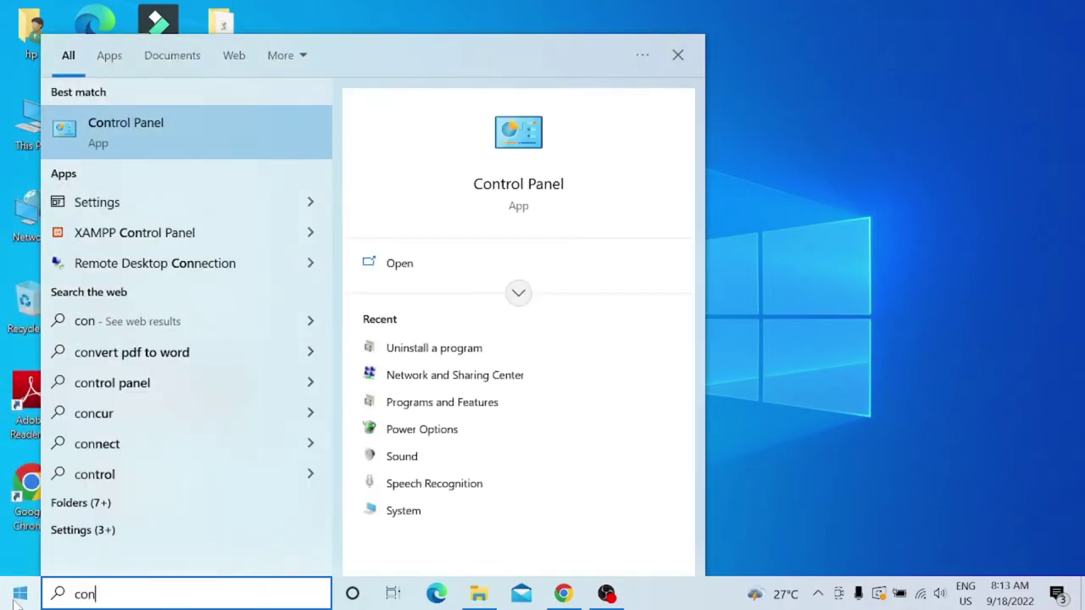
key(Return)
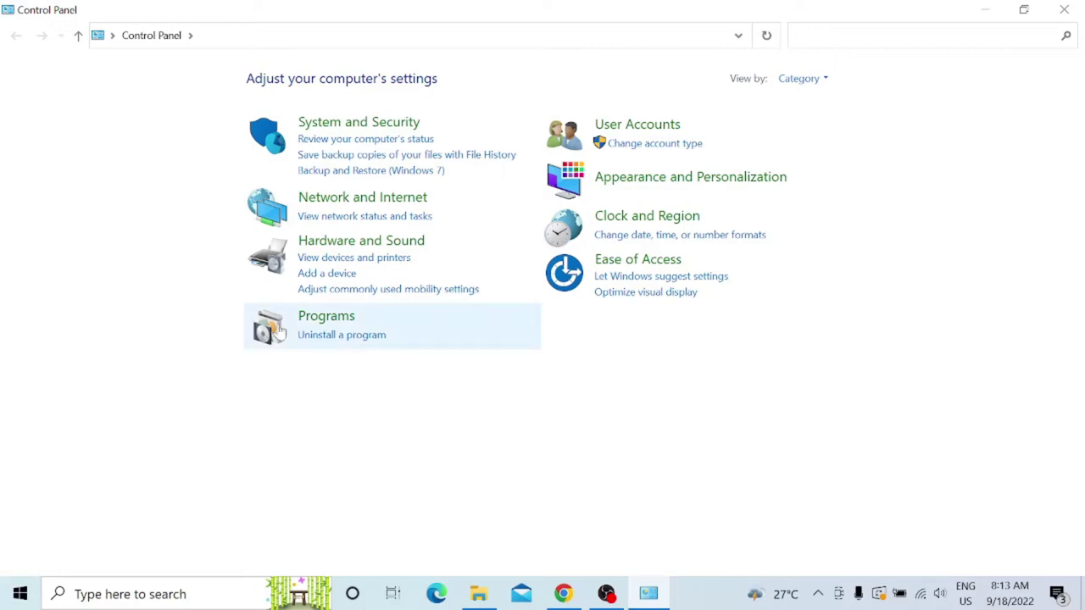
click(337, 336)
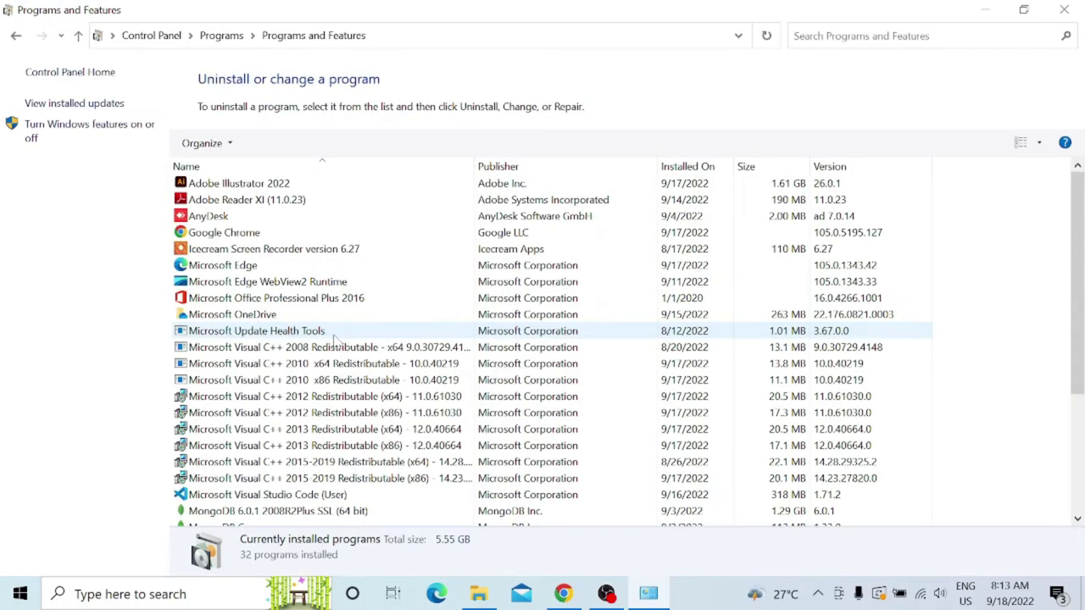
Uninstall MongoDB 6.0.1 2008R2Plus SSL (64 bit) and MongoDB Compass, accepting the reboot notice, and minimize the programs window
drag(1083, 197, 1083, 316)
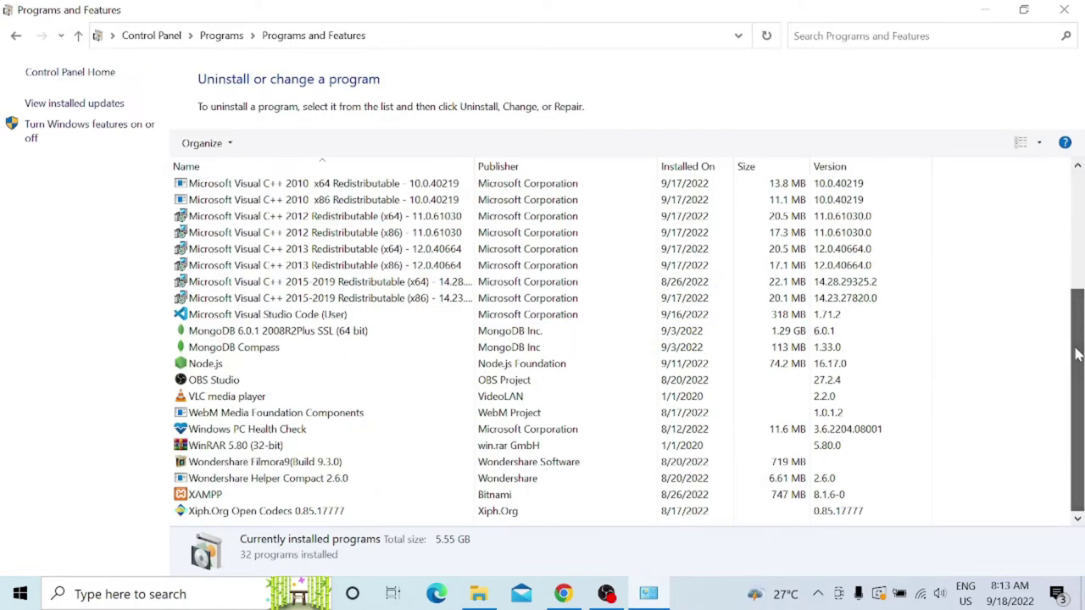
click(431, 333)
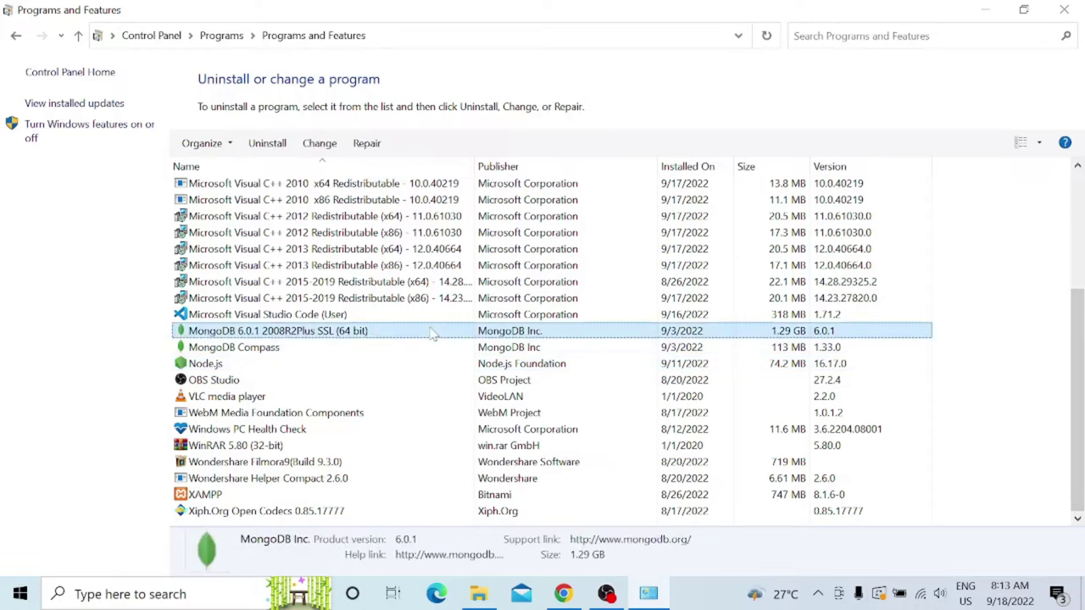
click(407, 348)
click(358, 336)
click(244, 350)
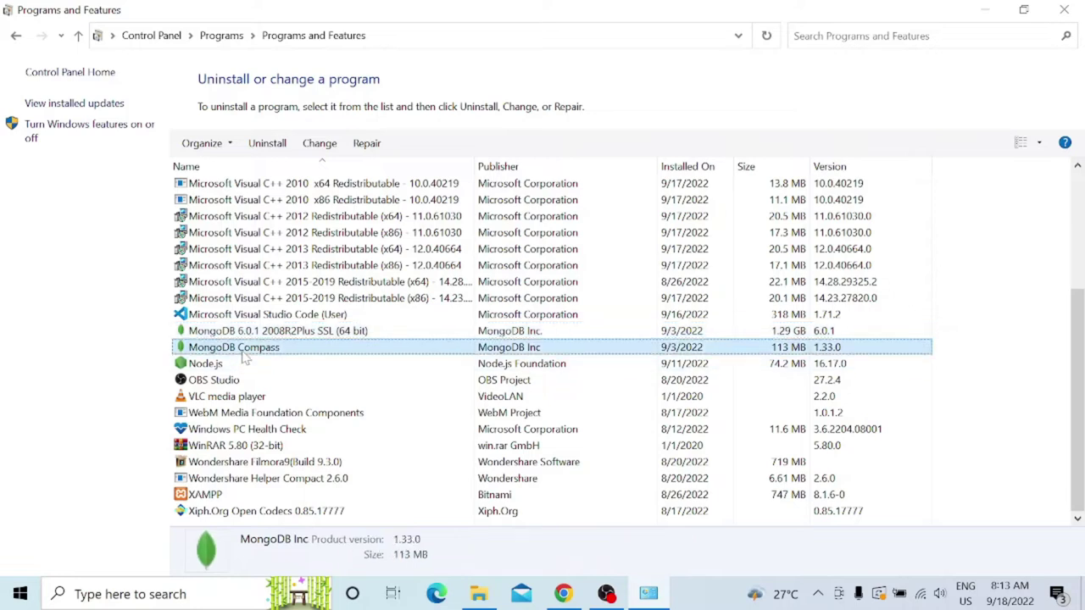
click(242, 332)
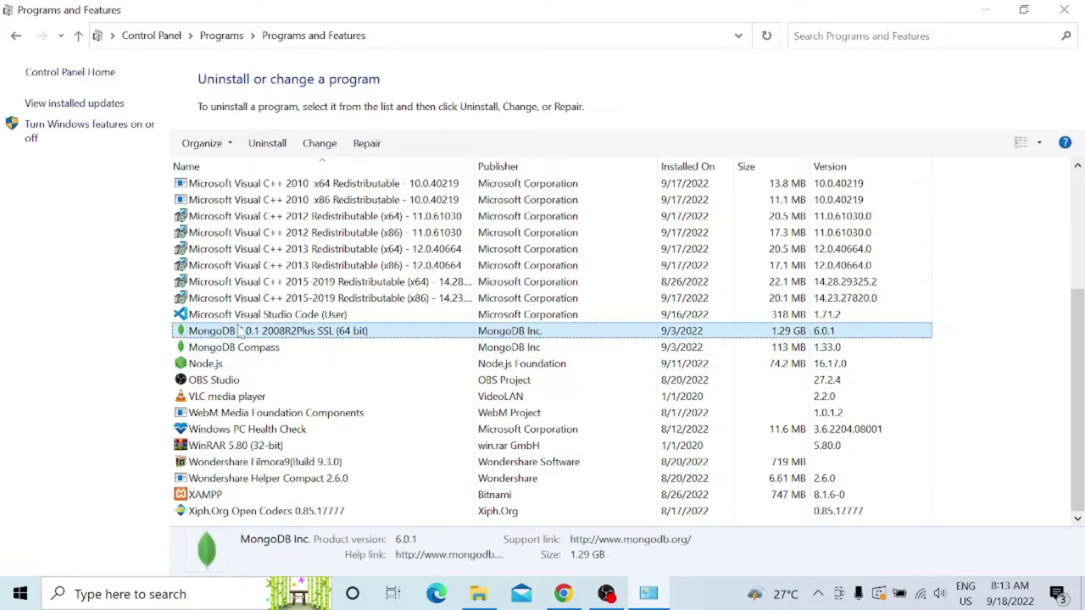
right_click(240, 331)
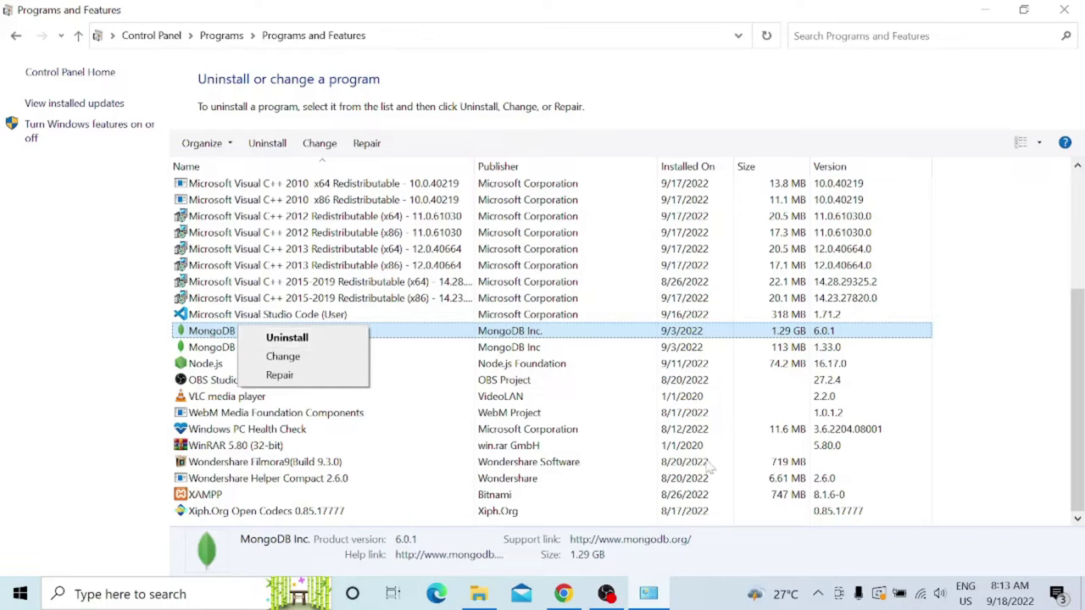
click(356, 342)
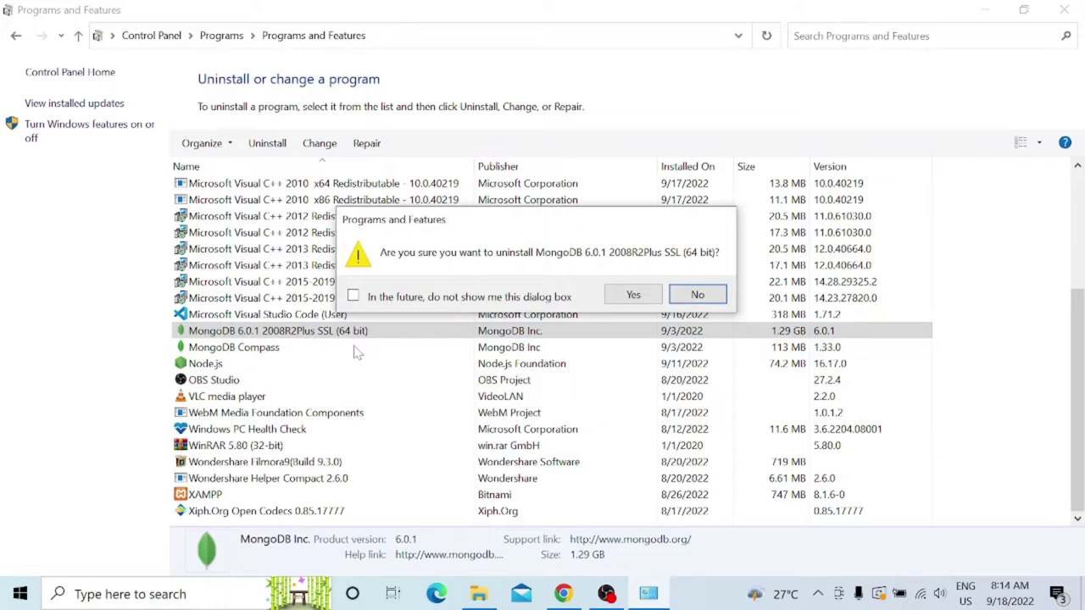
click(632, 294)
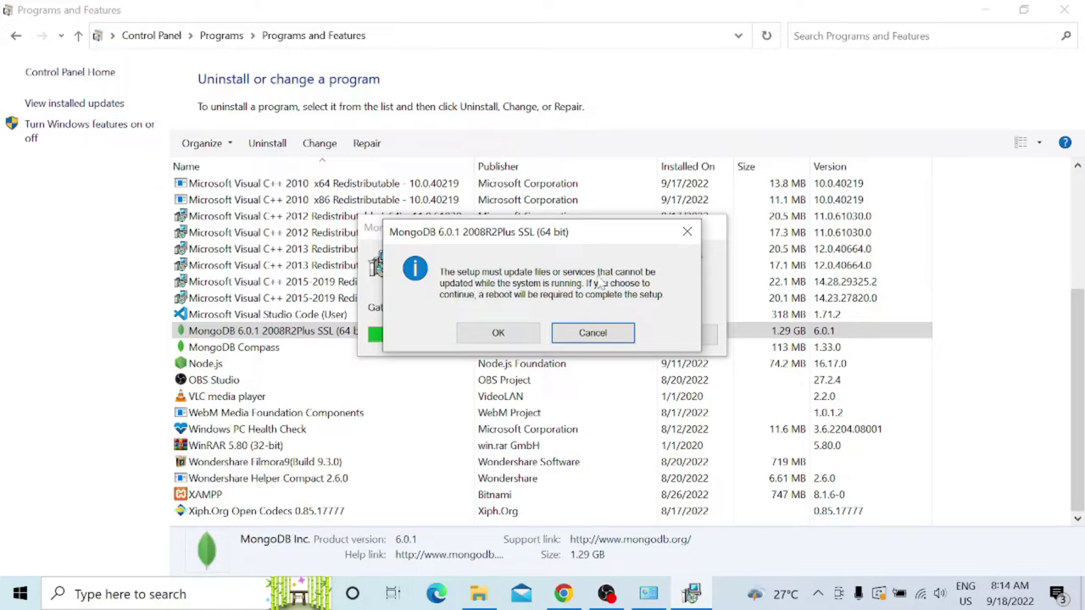
click(499, 332)
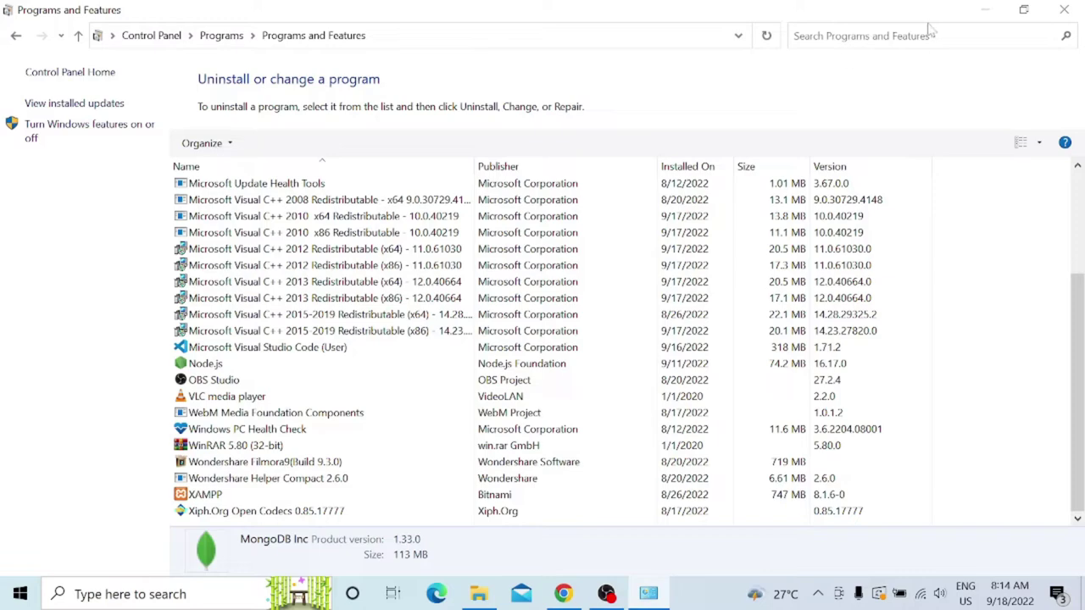
click(985, 9)
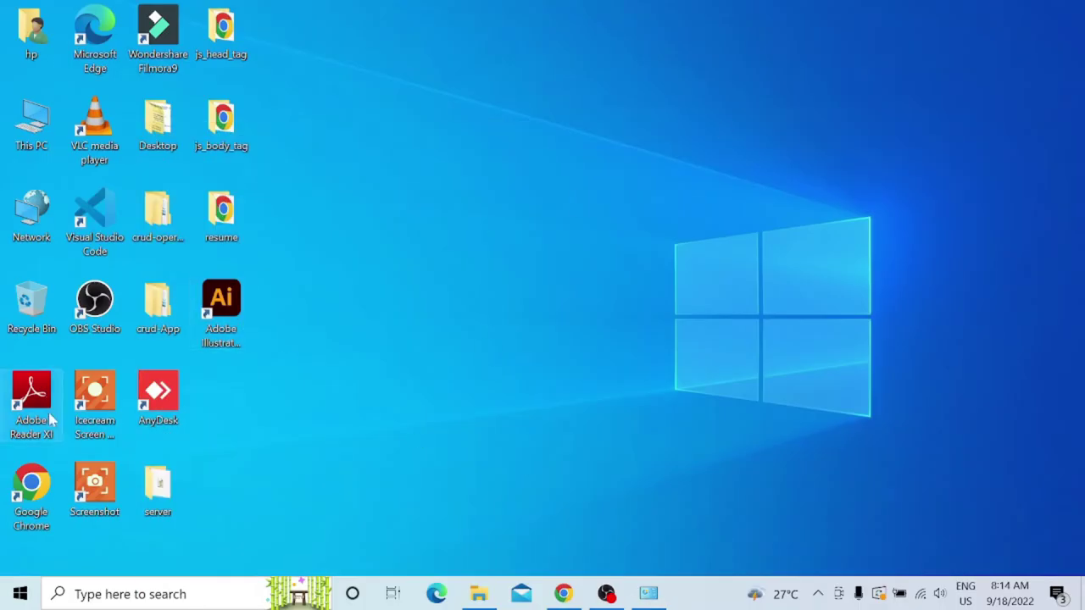
Switch to Google Chrome and search Google for "download mongodb"
double_click(32, 491)
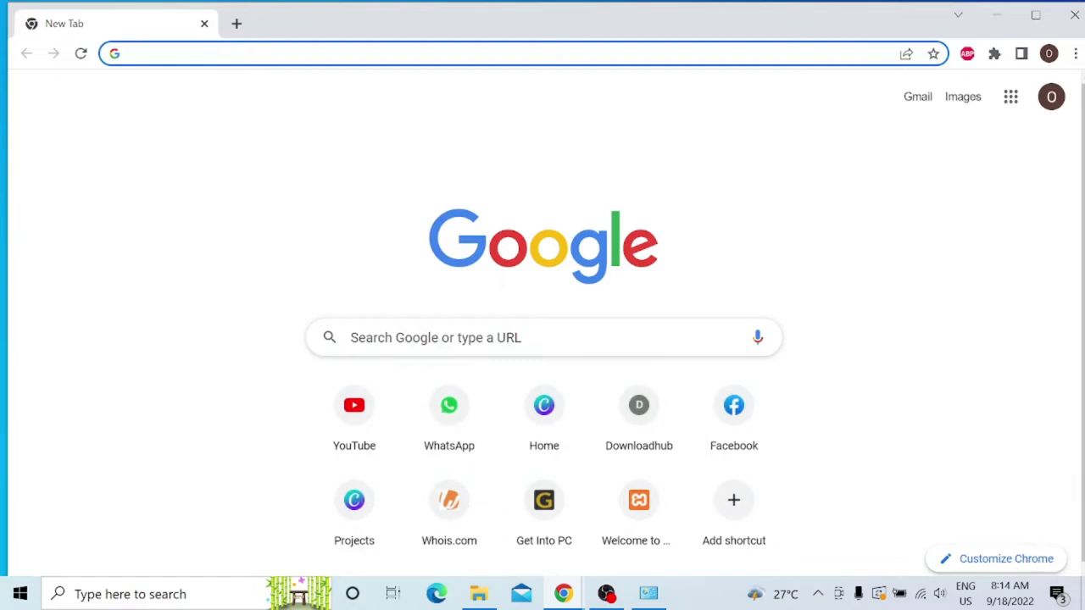
click(566, 45)
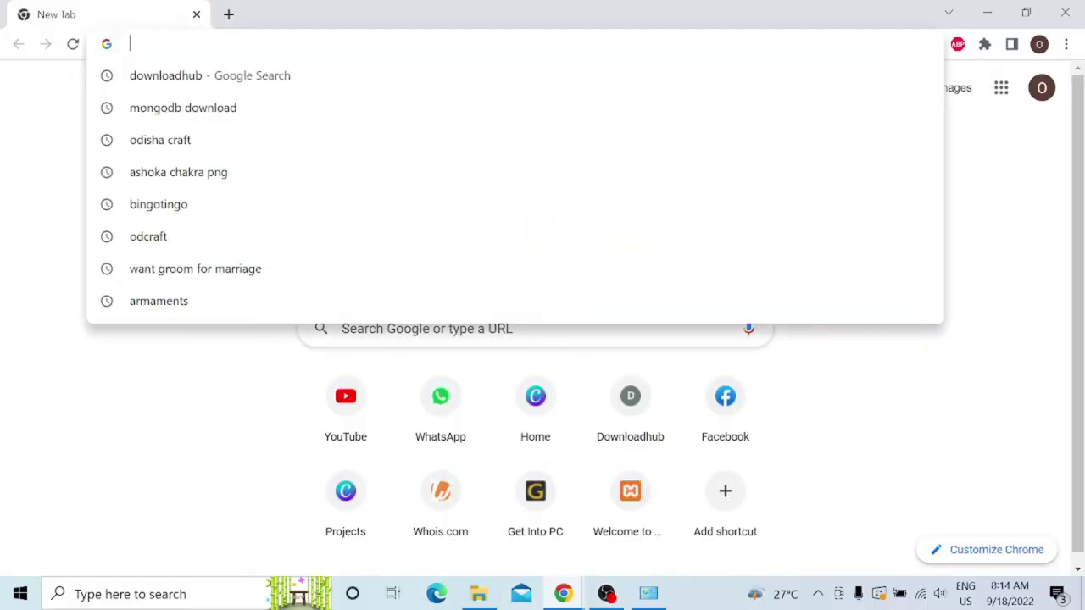
click(967, 316)
click(721, 332)
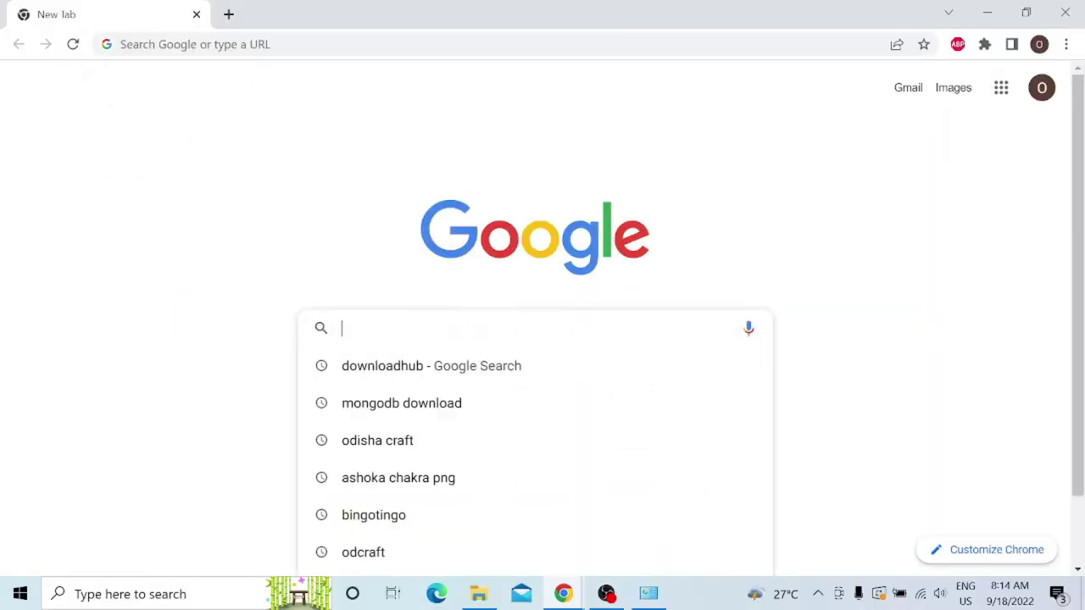
text(downloa)
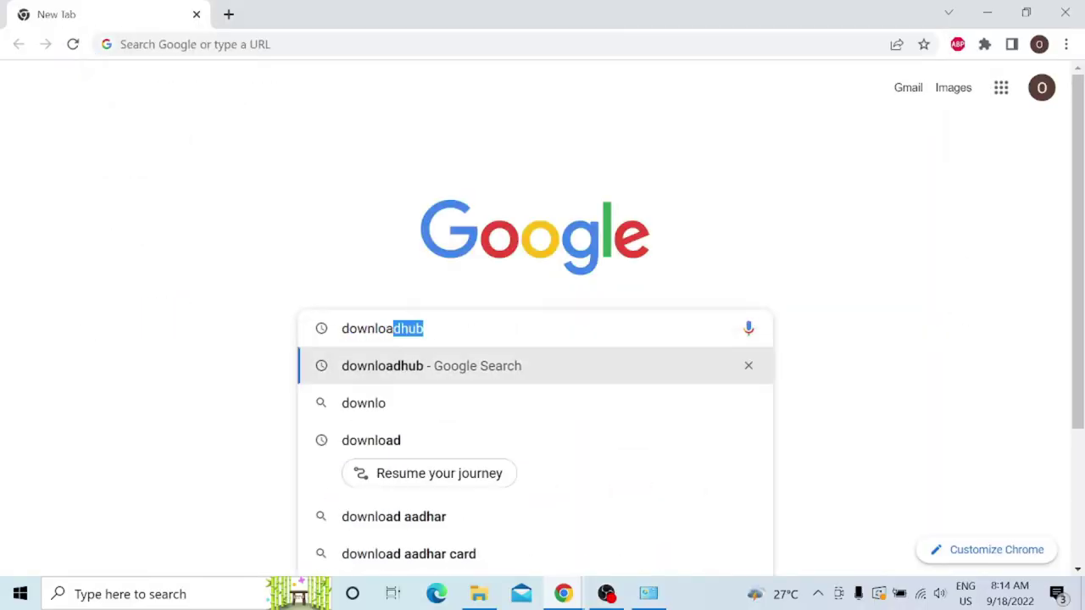
text(d mo)
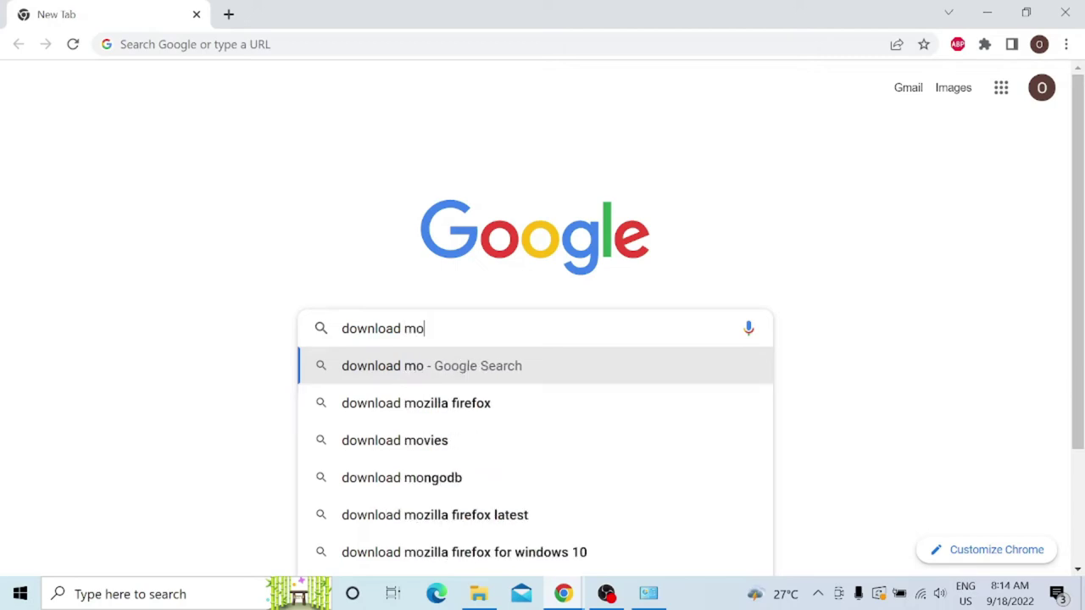
text(ngodb)
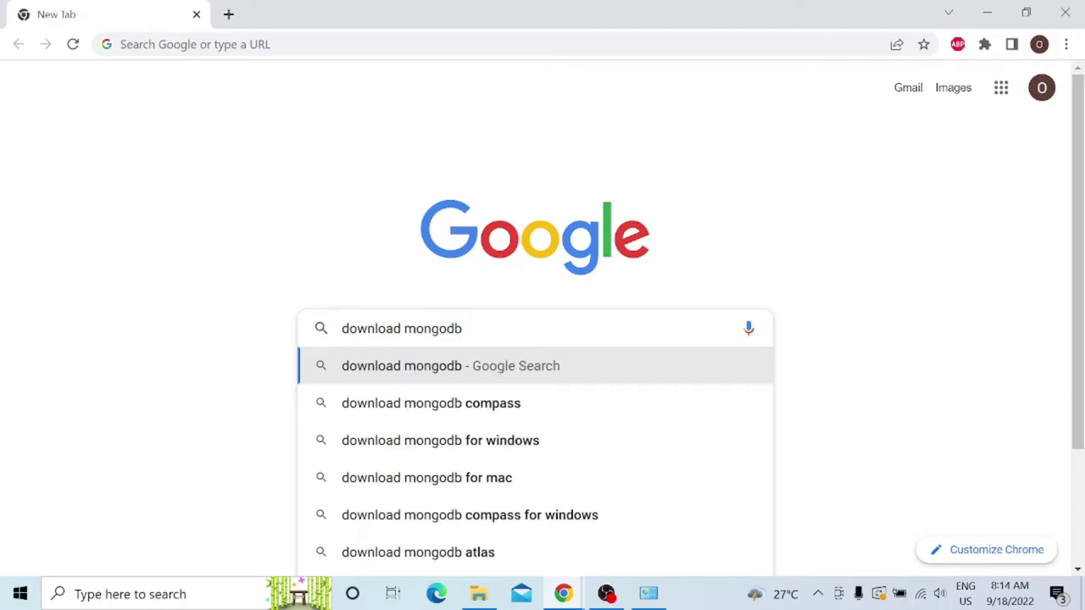
key(Return)
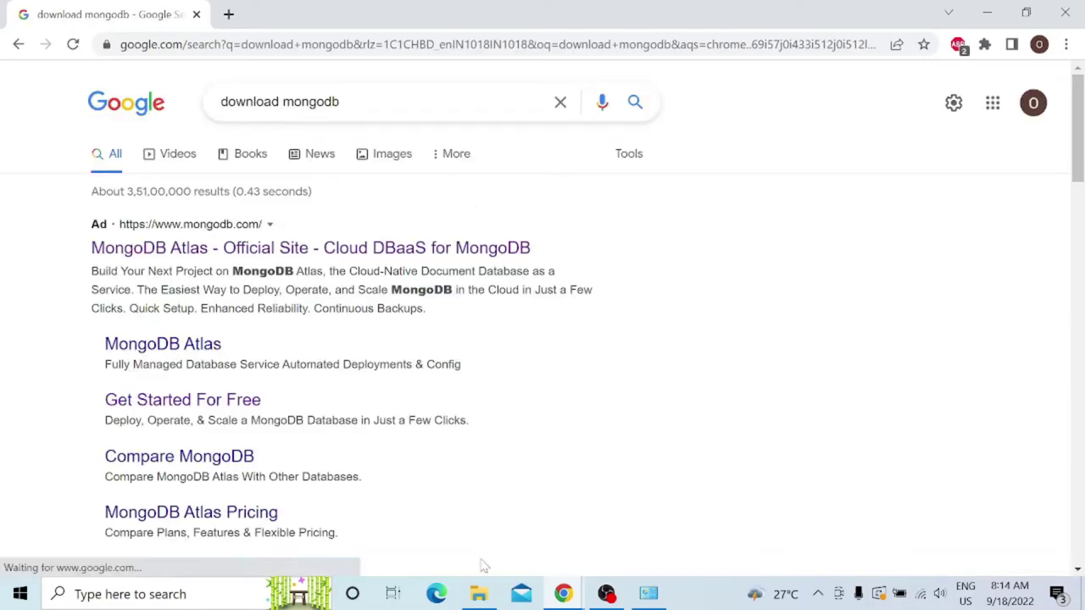
Switch to File Explorer from the desktop, maximize its window and open Local Disk (C:)
key(super+d)
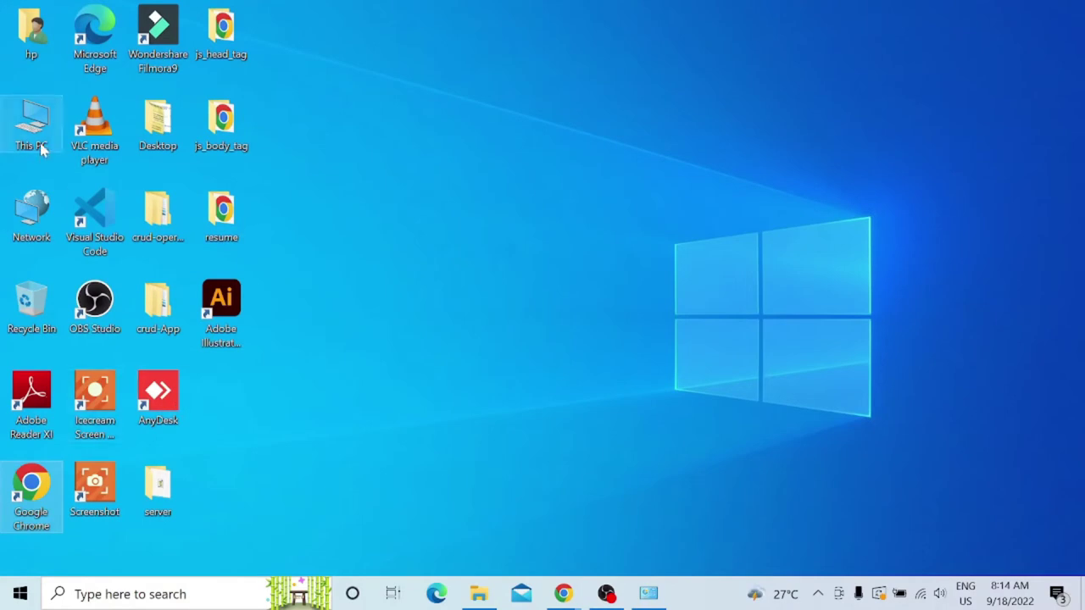
double_click(32, 119)
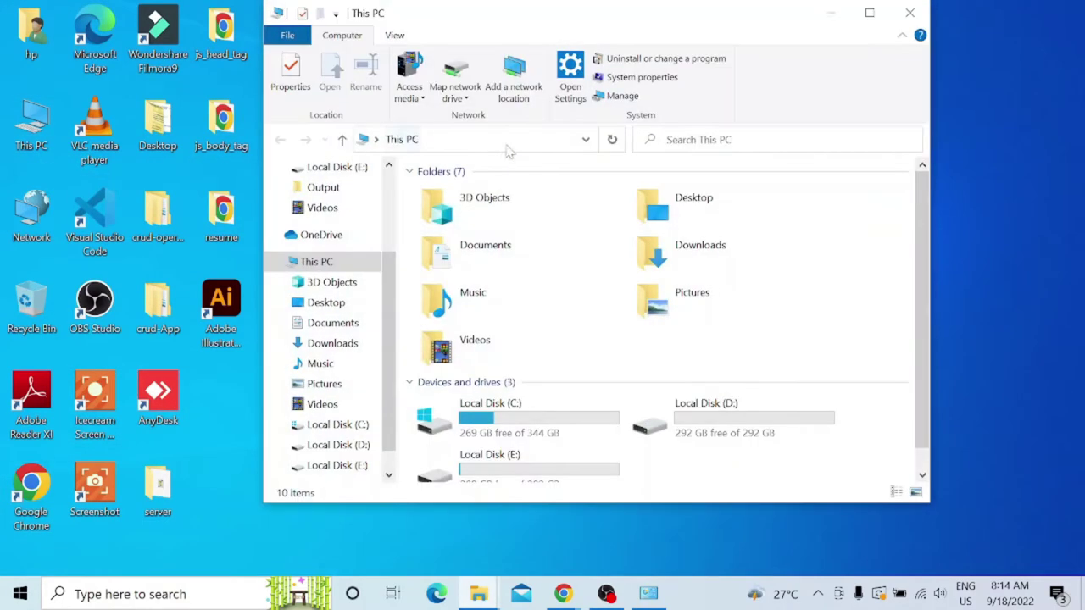
click(869, 13)
double_click(283, 316)
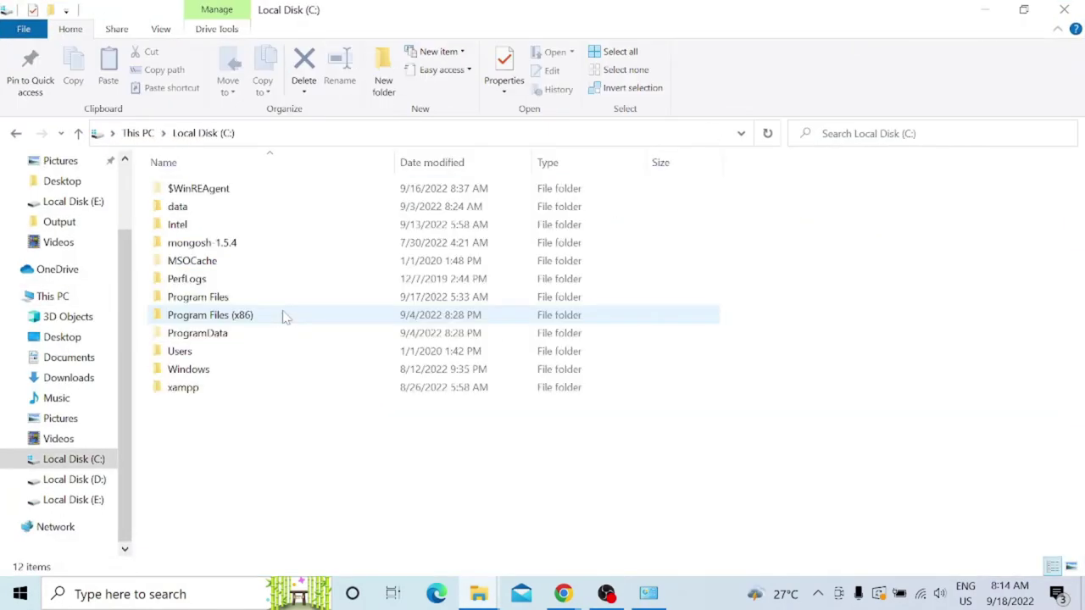
Check the bin folder inside mongosh-1.5.4 and permanently delete the mongosh-1.5.4 folder from the C: drive
click(234, 254)
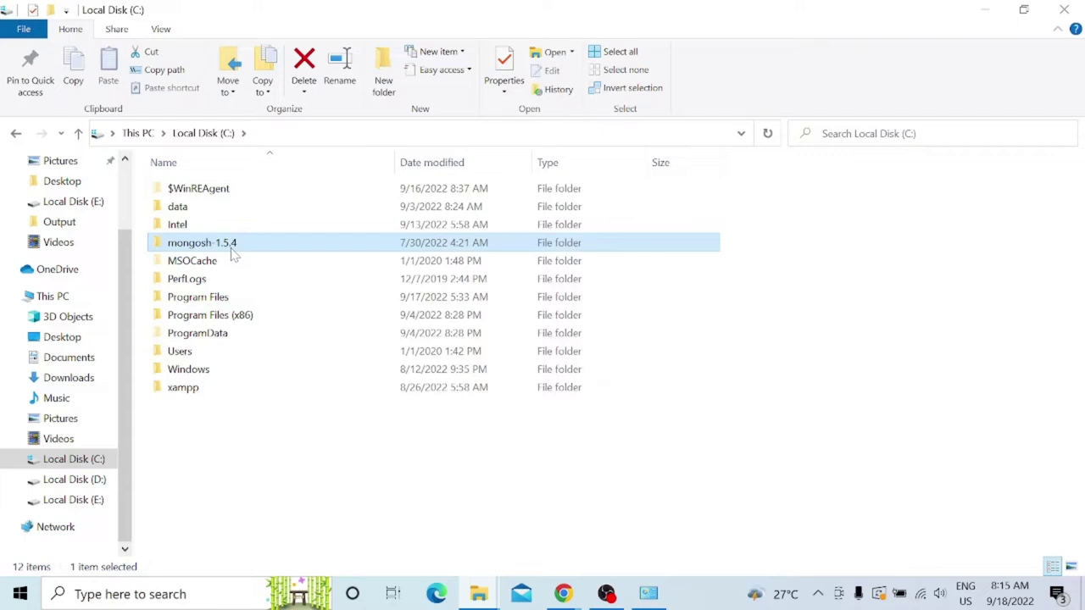
double_click(234, 252)
double_click(232, 189)
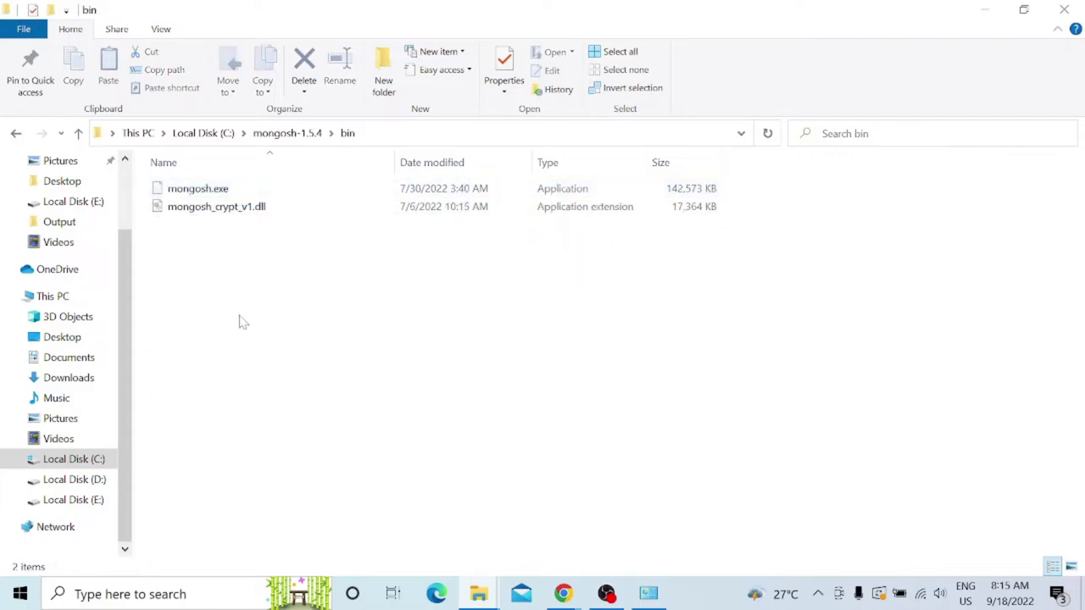
key(alt+Left)
key(alt+Left)
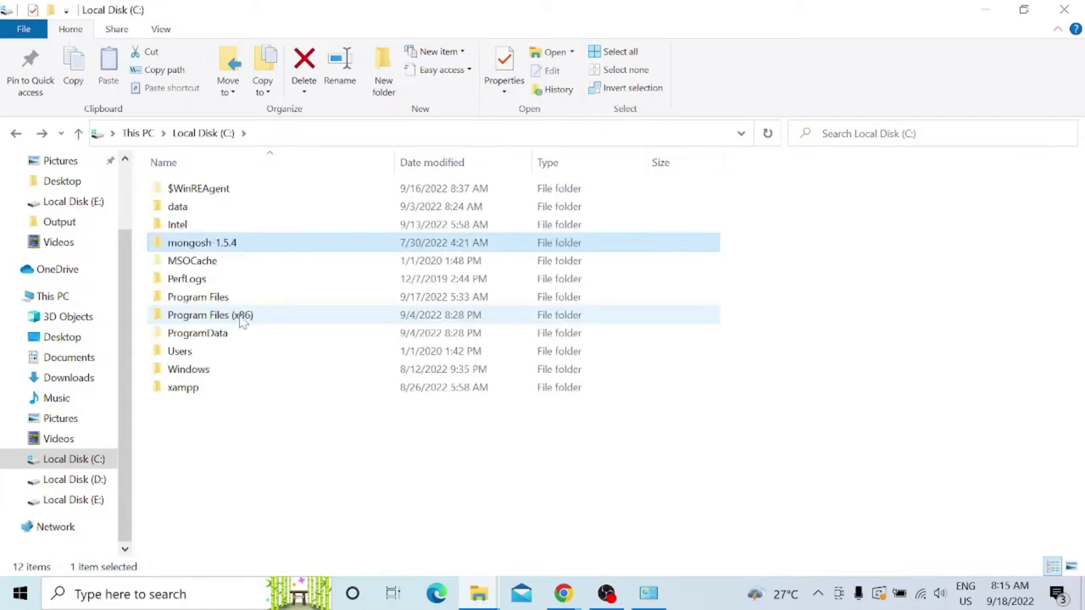
key(shift+Delete)
key(Return)
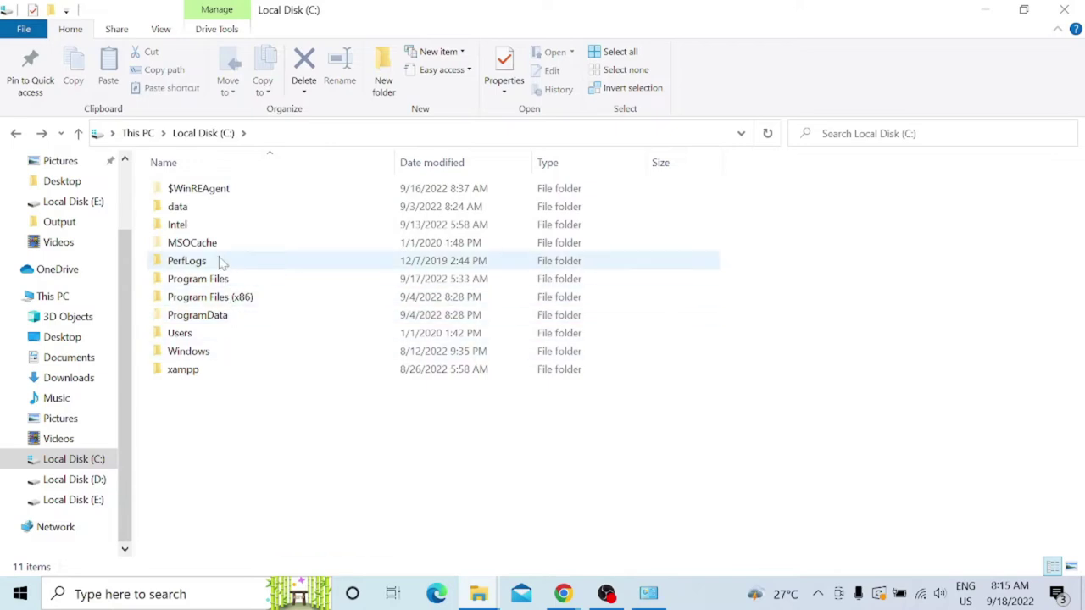
Check the db folder inside C:\data, permanently delete the data folder and close File Explorer
double_click(208, 207)
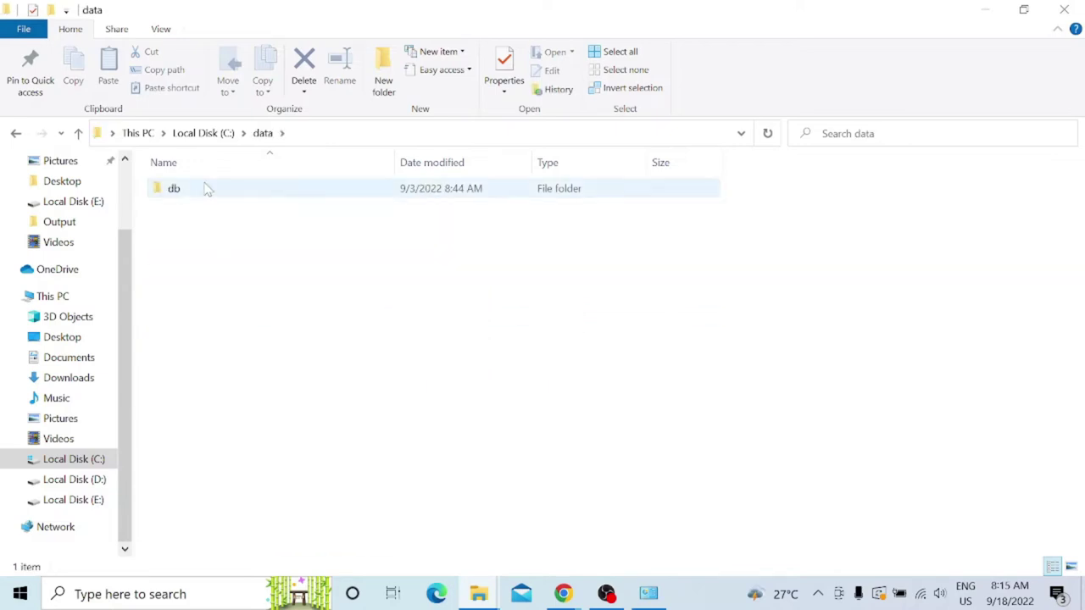
double_click(208, 189)
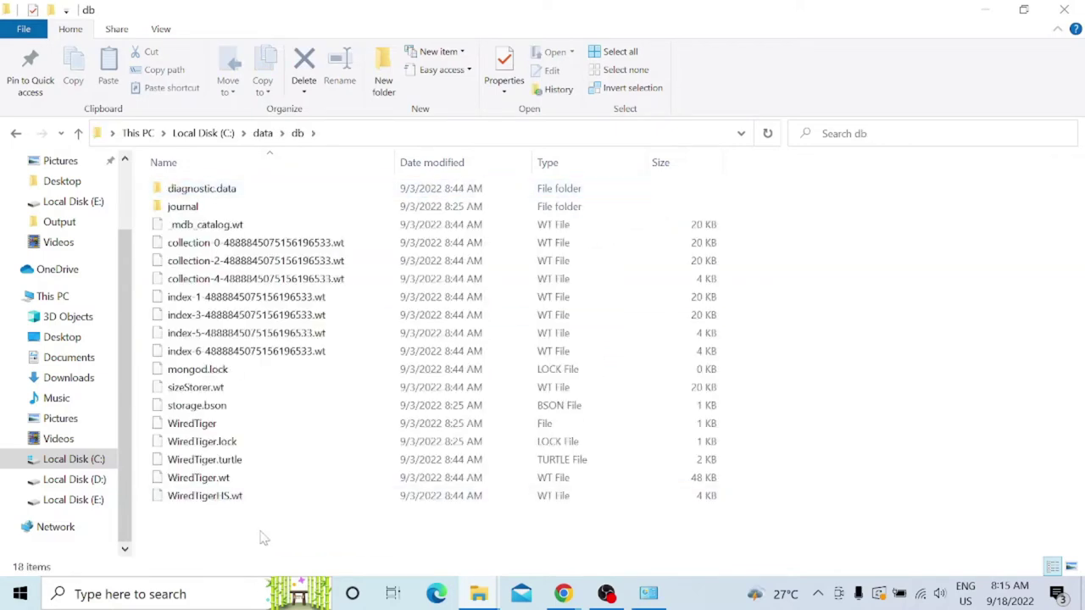
key(BackSpace)
key(BackSpace)
key(shift+Delete)
key(Return)
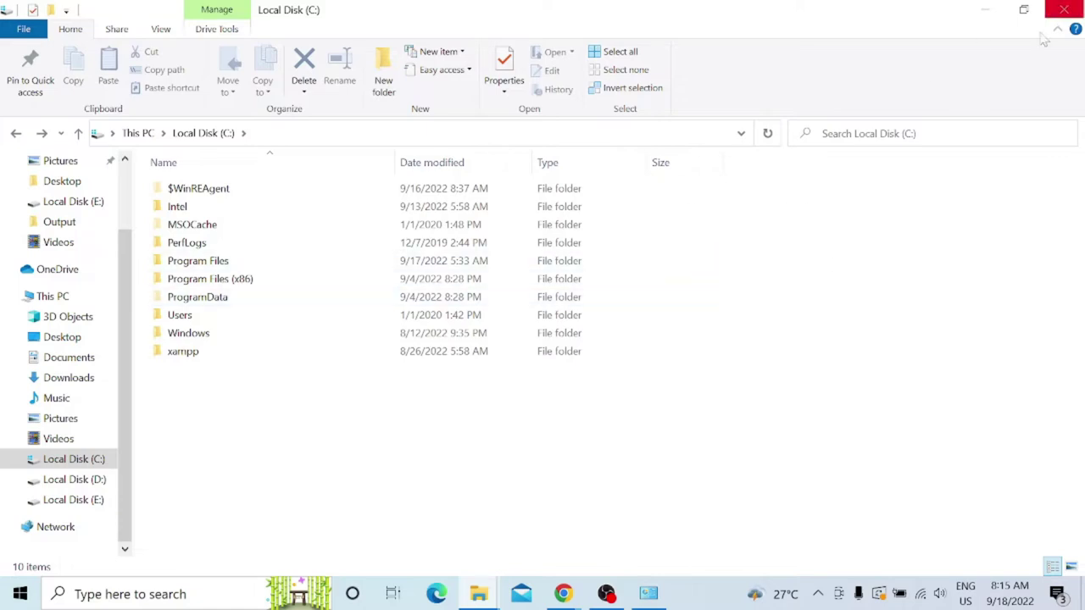
click(1064, 9)
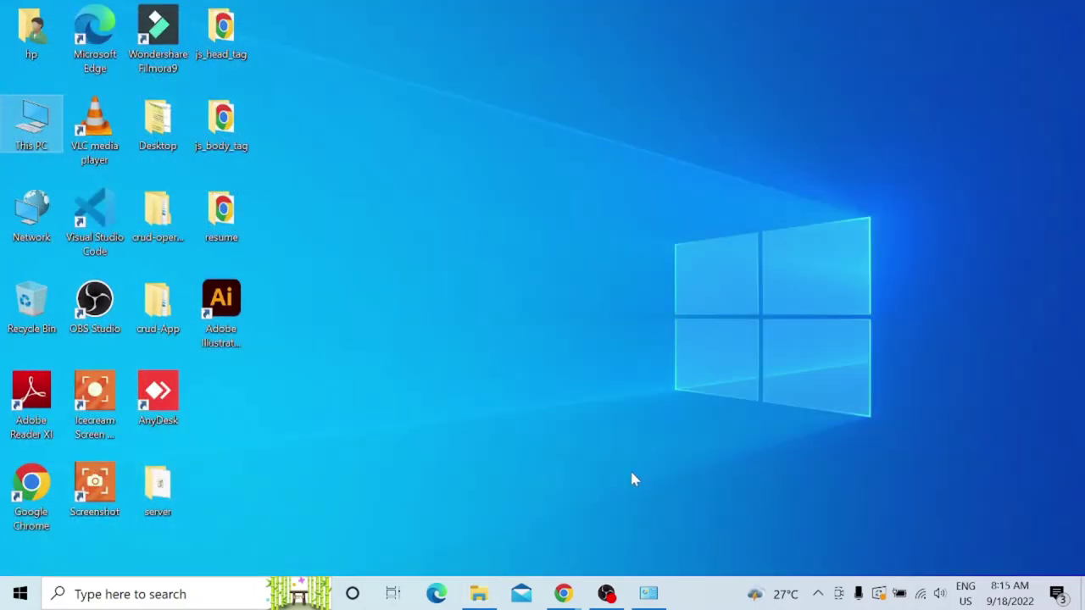
Switch to Google Chrome in a new maximized window and search Google for "mongodb download"
double_click(31, 485)
double_click(577, 24)
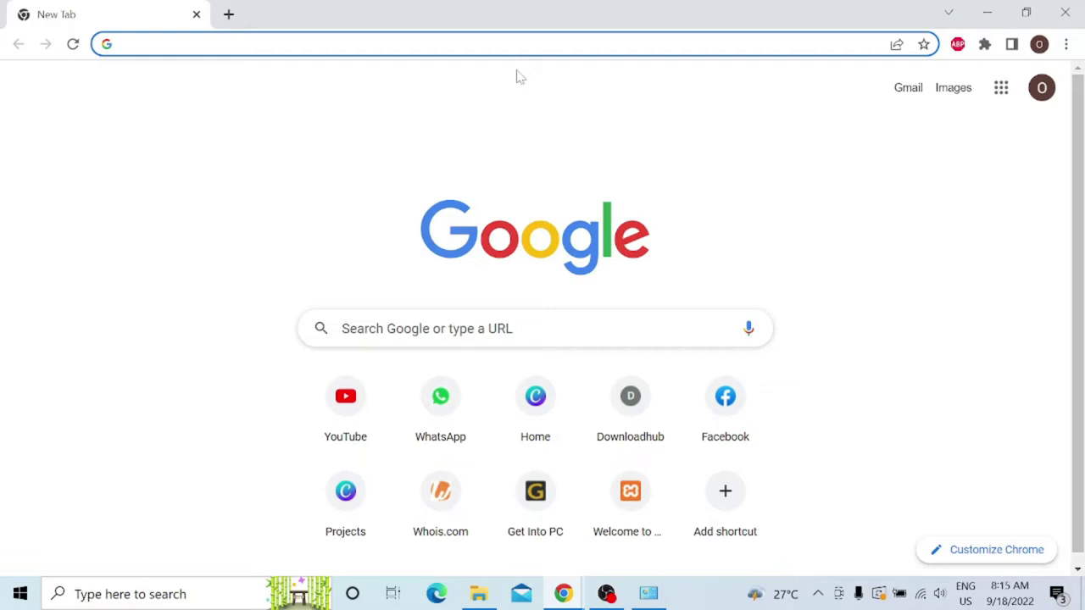
click(467, 312)
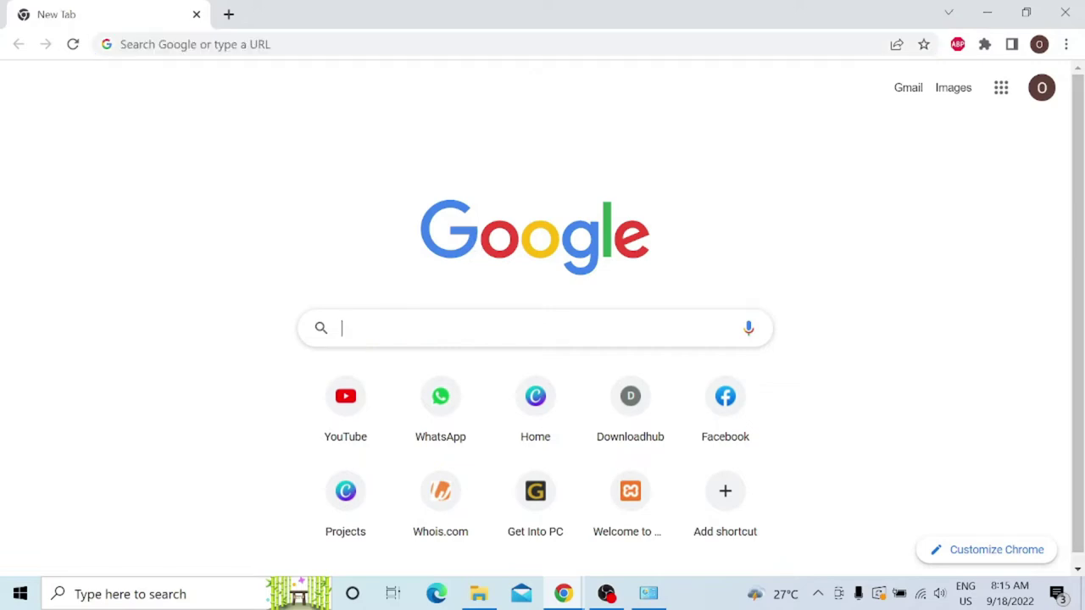
text(mongodb download)
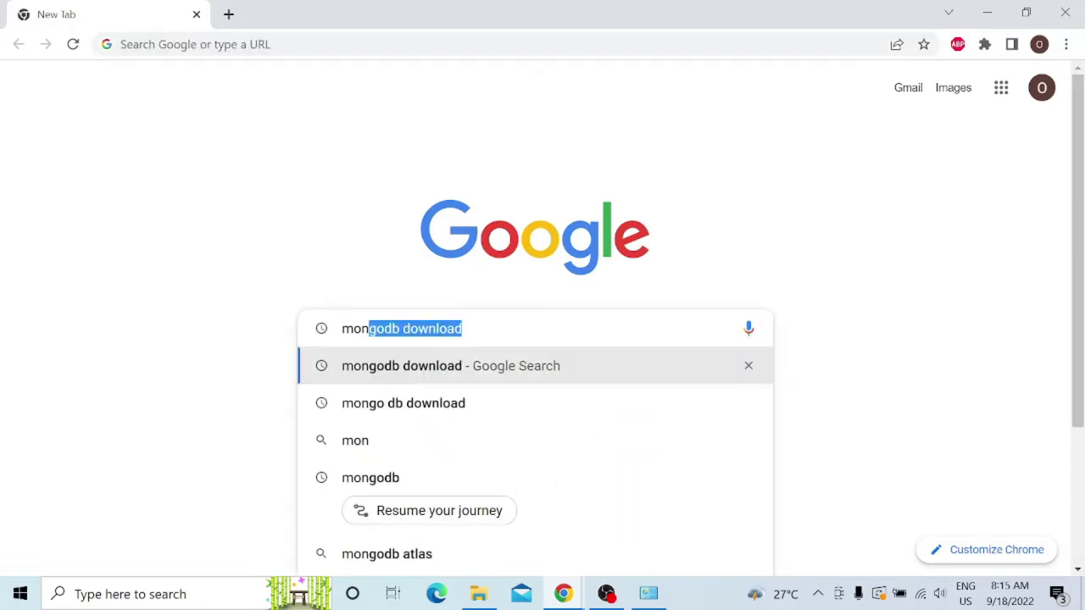
key(Return)
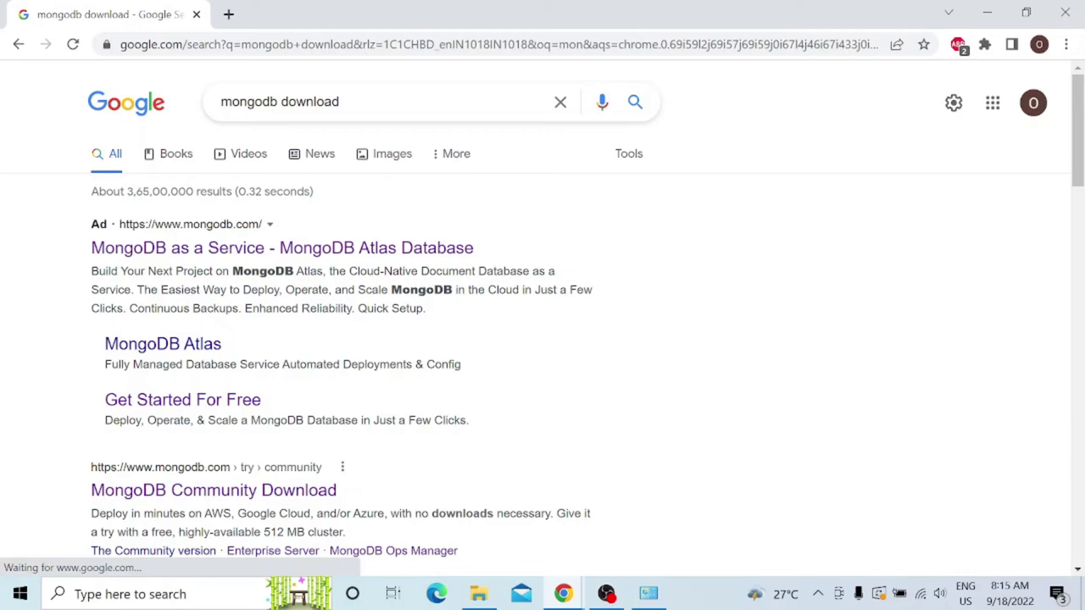
drag(1080, 168, 1080, 209)
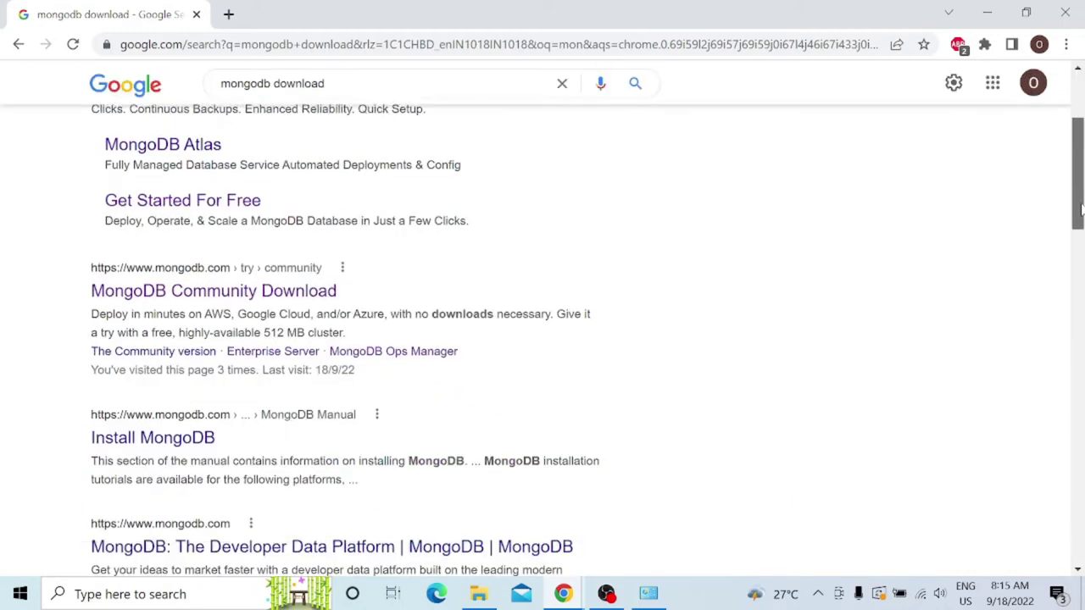
Open the MongoDB Community Download page from the search results and select its web address
click(206, 286)
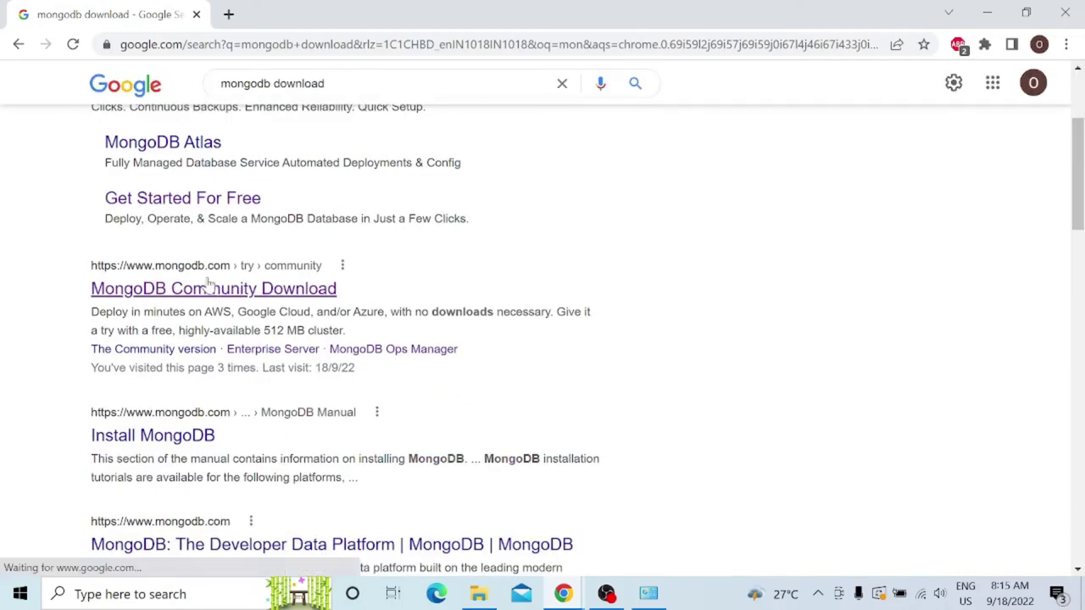
click(264, 289)
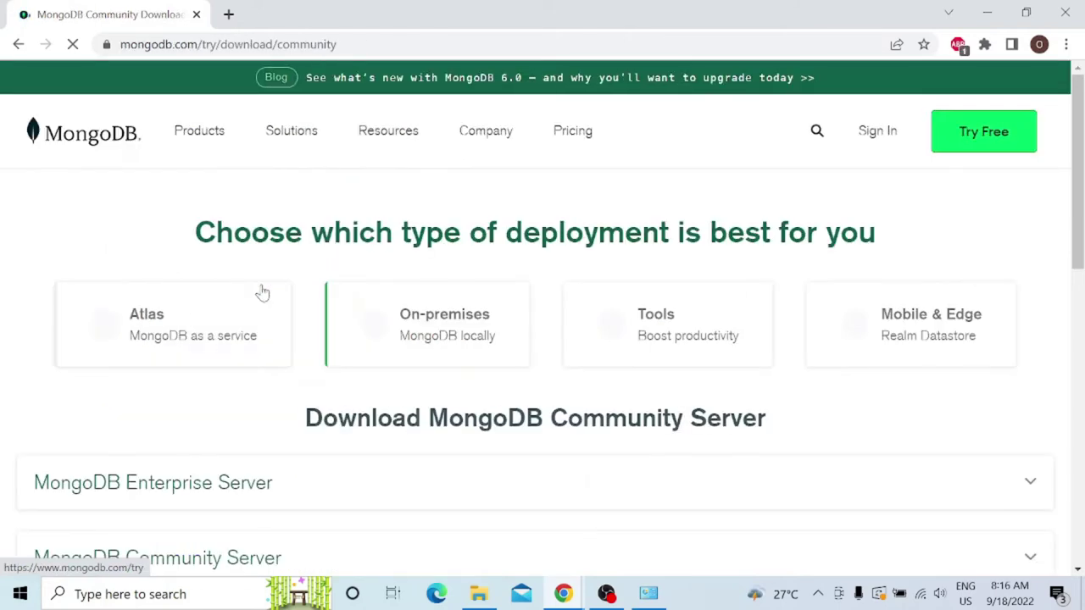
scroll(263, 291, down, 2)
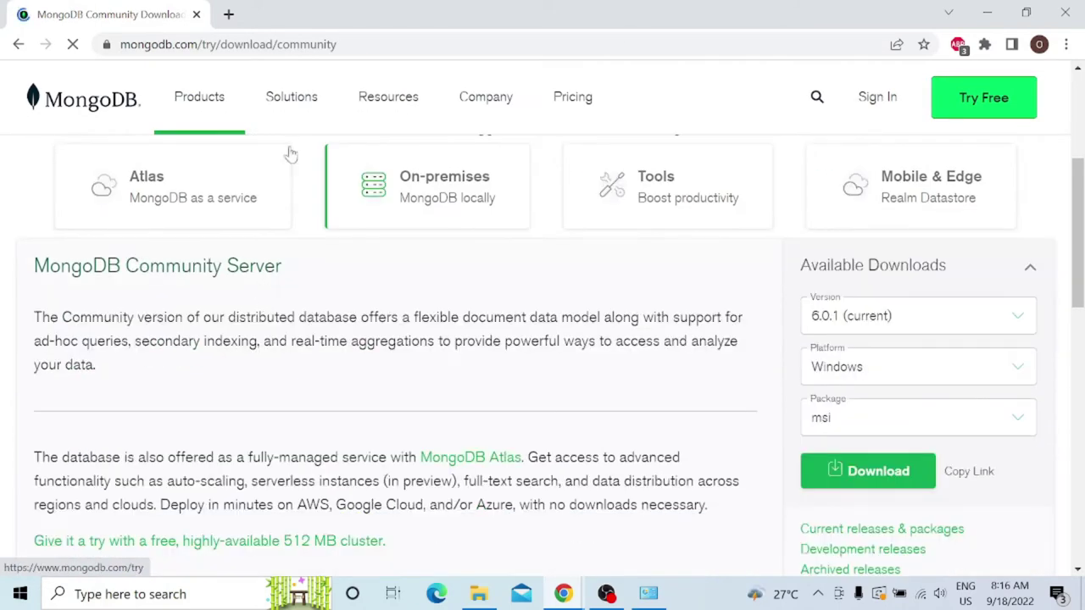
click(337, 44)
drag(337, 44, 114, 44)
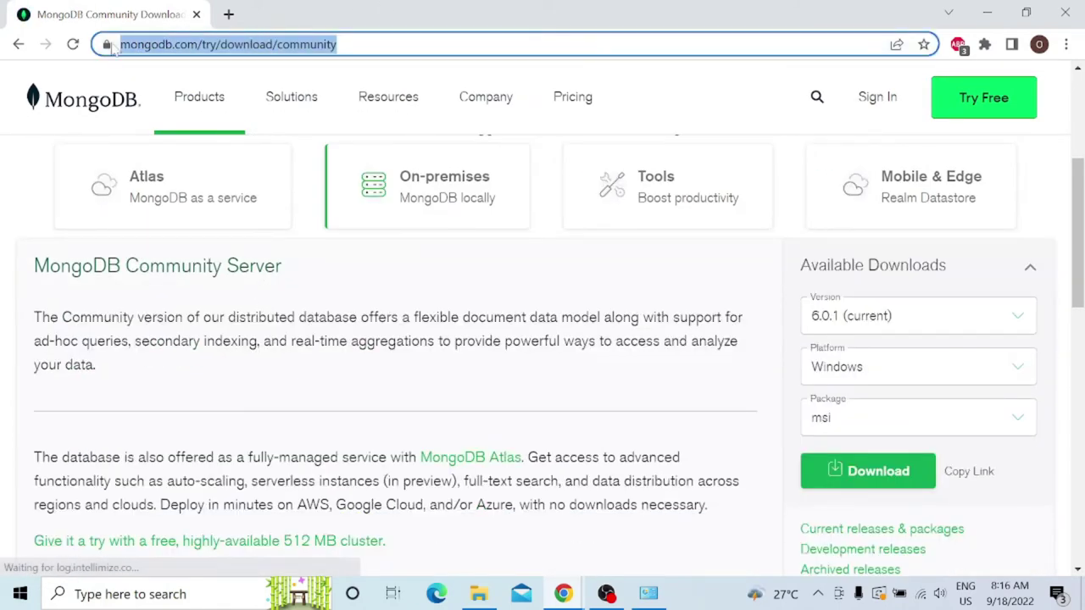
Check the package choices for MongoDB Community Server and download version 6.0.1 (current) for Windows as an msi package
drag(1075, 189, 1072, 119)
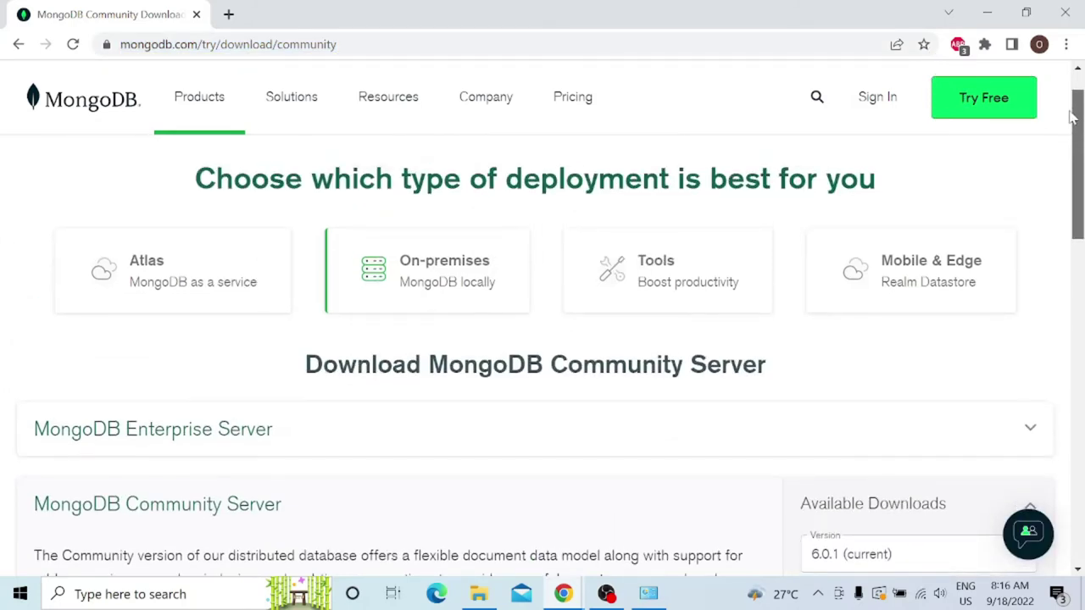
scroll(1073, 119, down, 3)
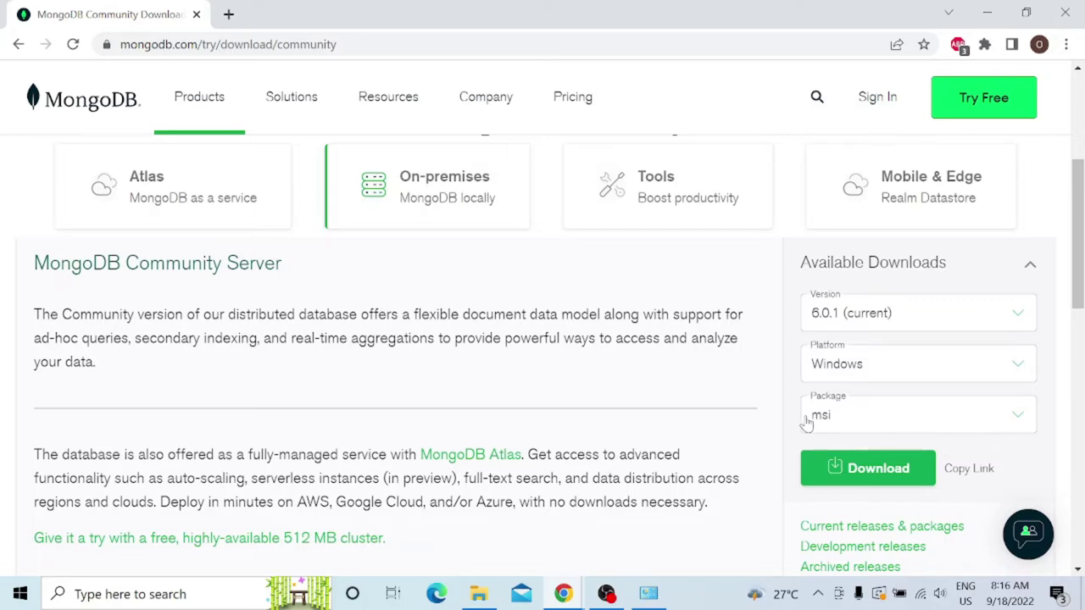
click(871, 417)
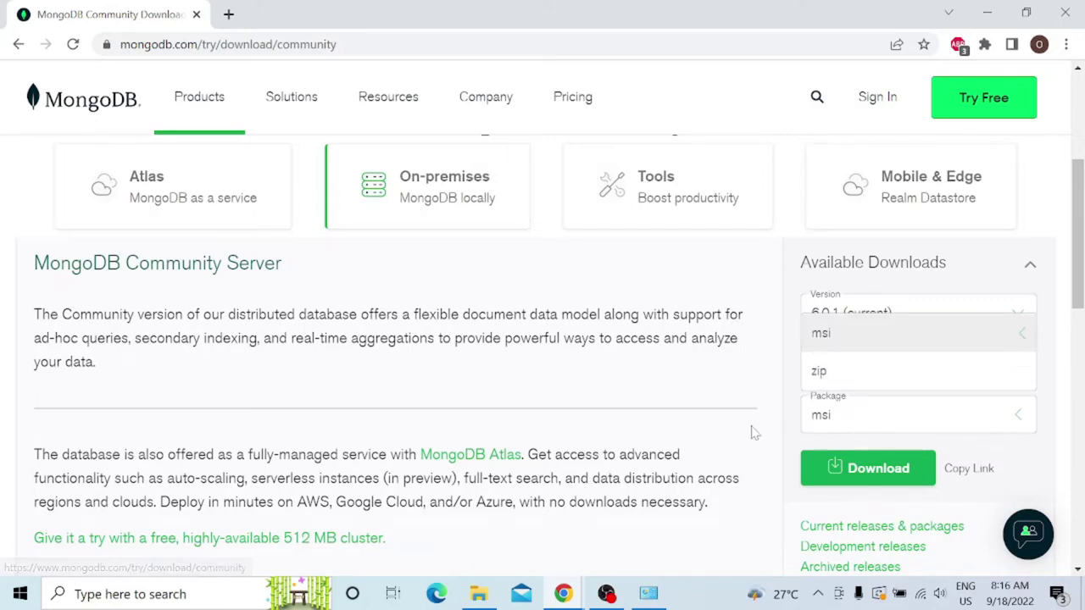
click(787, 452)
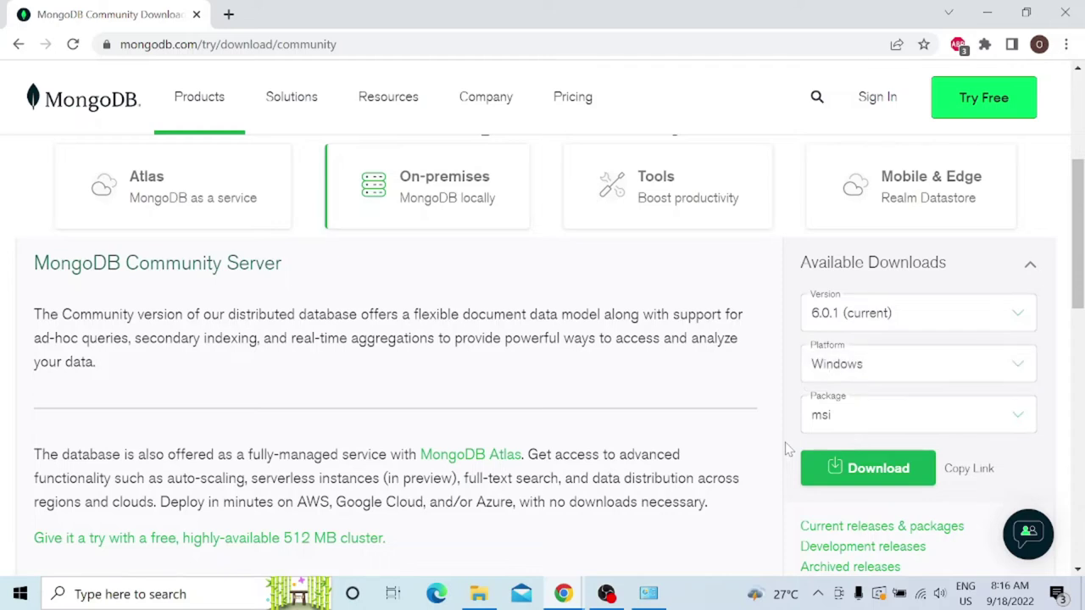
click(871, 471)
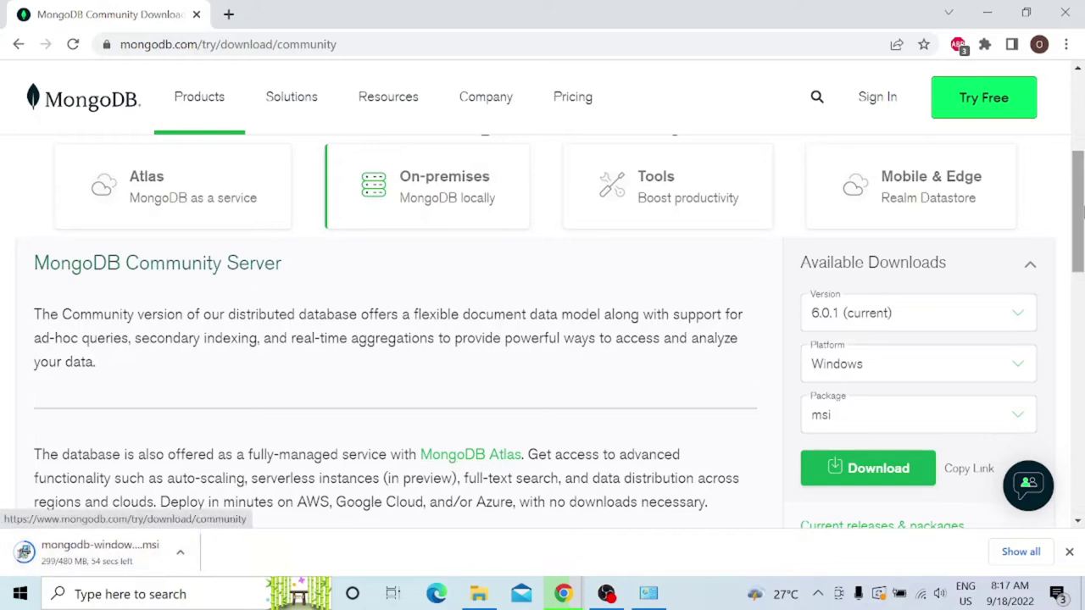
Switch to the Tools downloads on the MongoDB site and expand the MongoDB Shell section
scroll(1064, 165, up, 3)
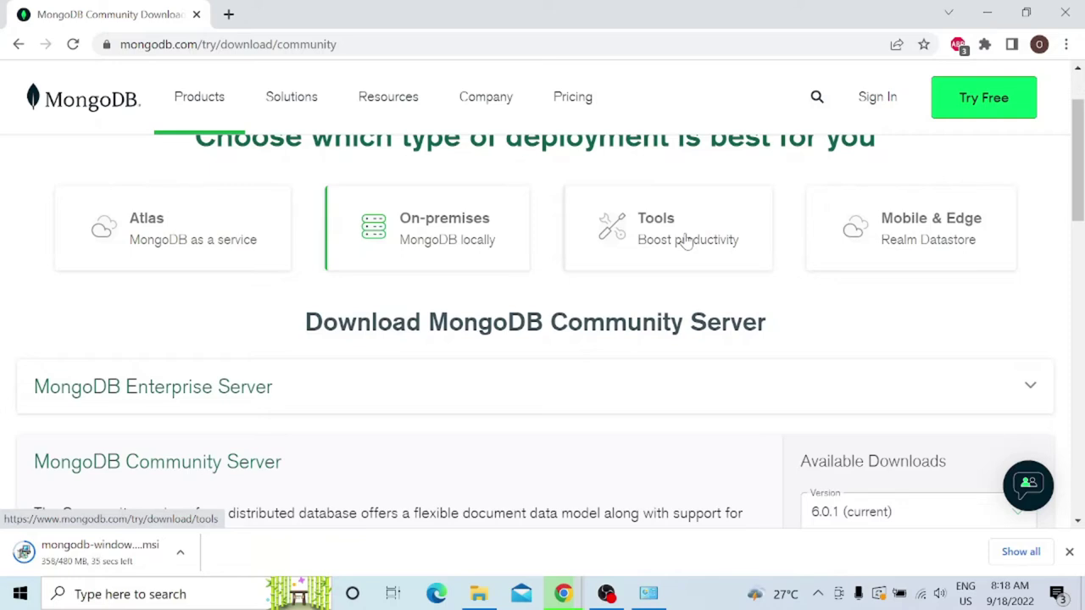
click(660, 235)
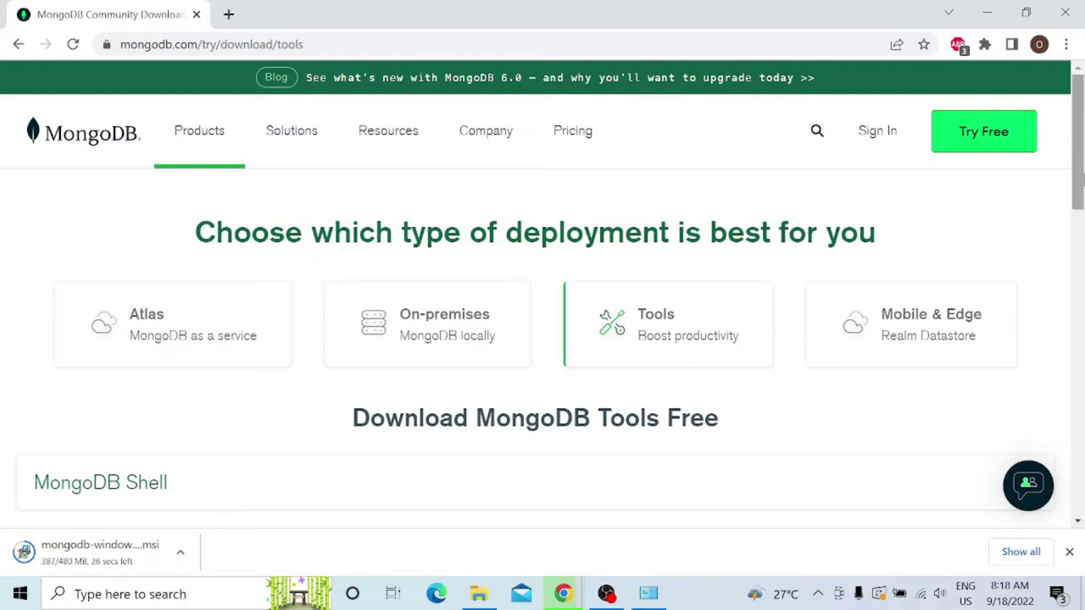
drag(1082, 174, 1067, 230)
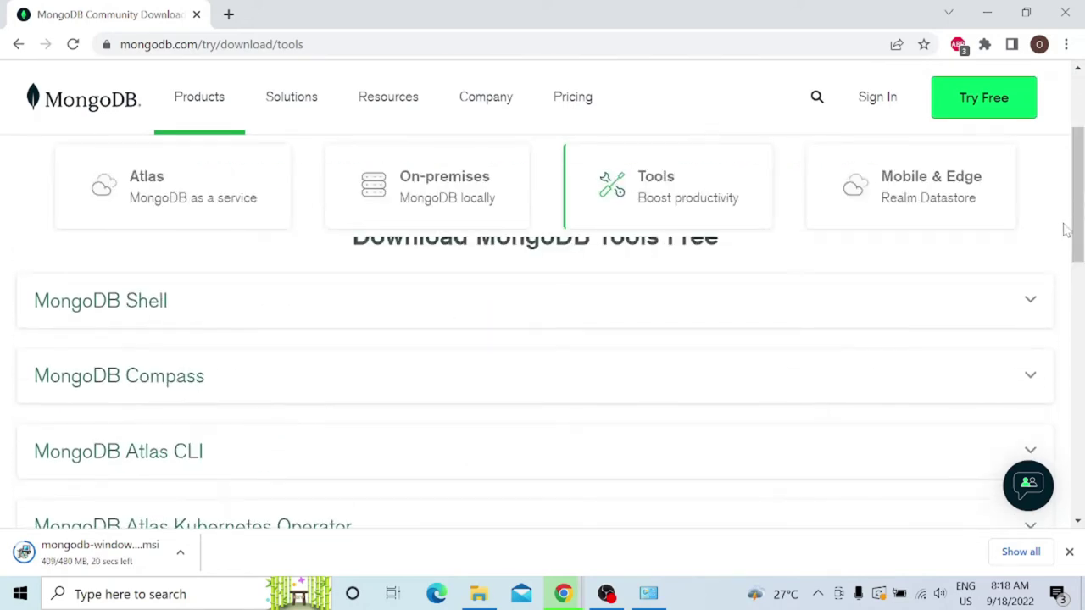
click(797, 296)
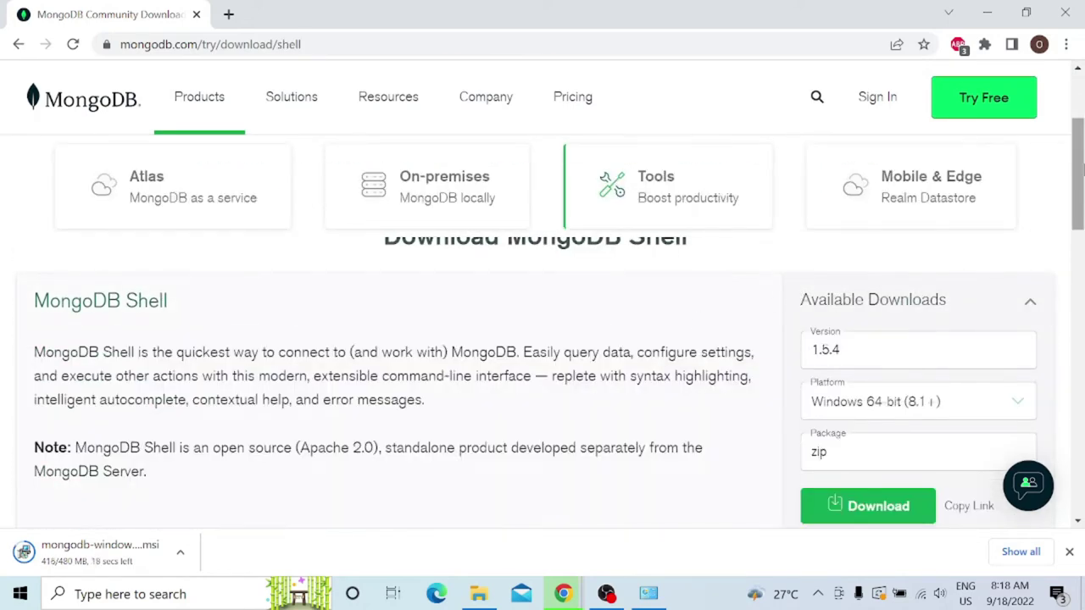
scroll(1082, 170, down, 1)
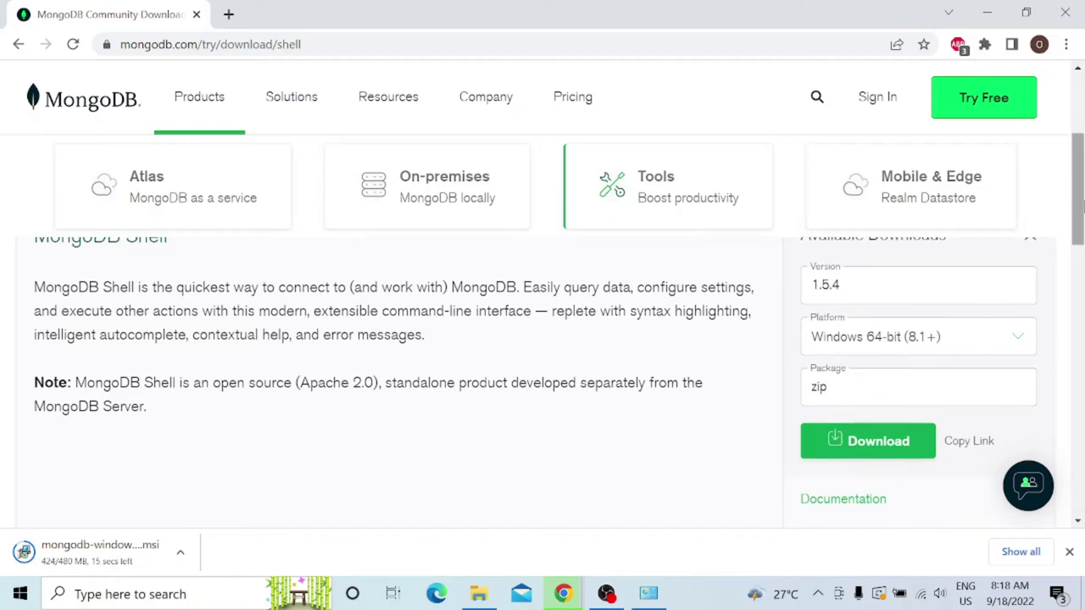
scroll(1082, 203, up, 1)
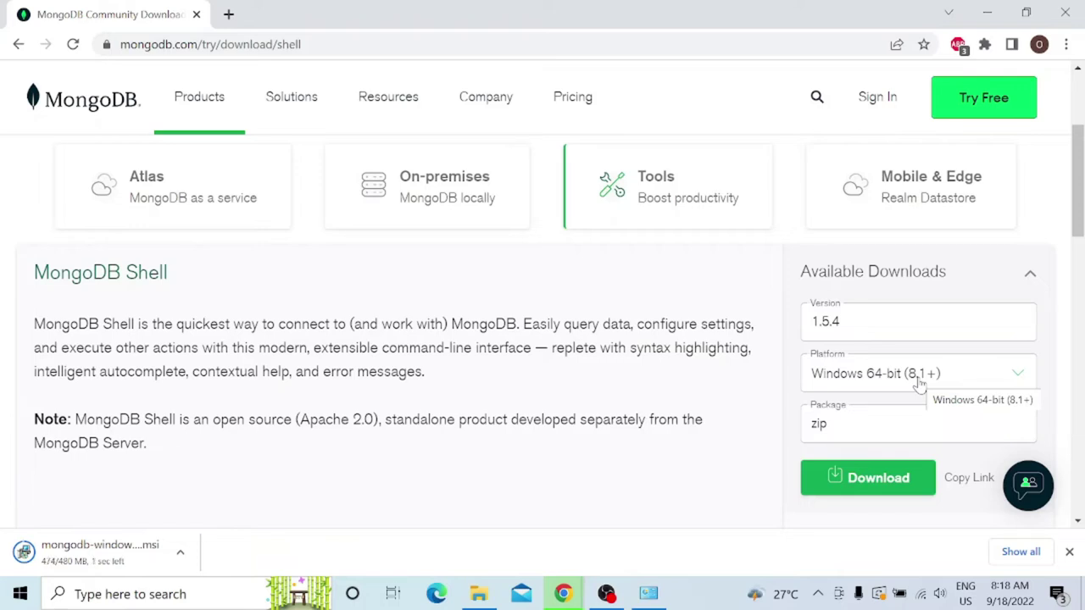
Check the platform choices for MongoDB Shell and download version 1.5.4 for Windows 64-bit (8.1+) as a zip package
click(920, 384)
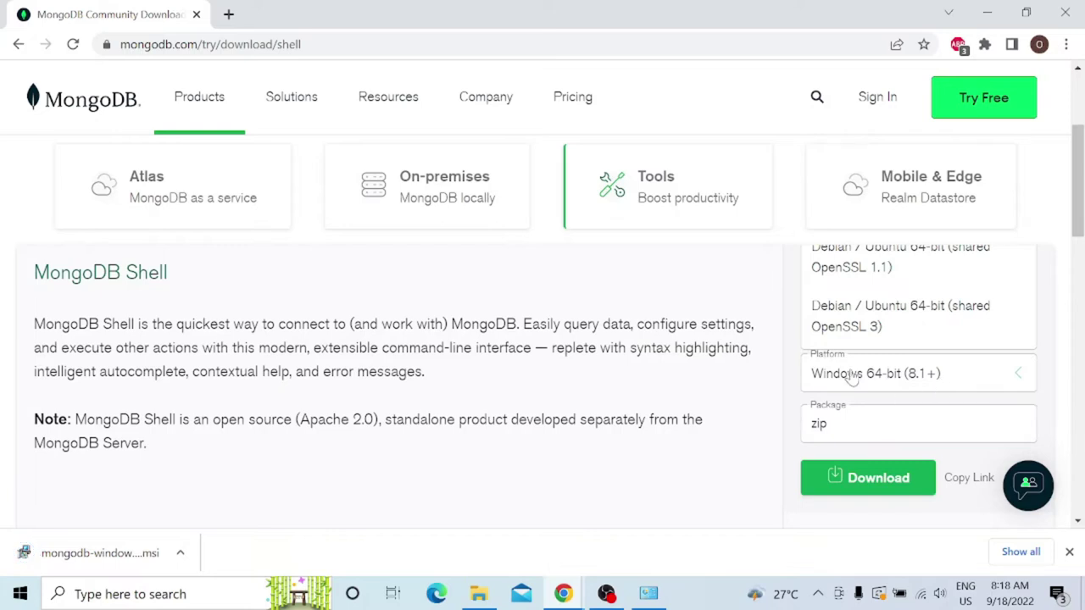
click(797, 373)
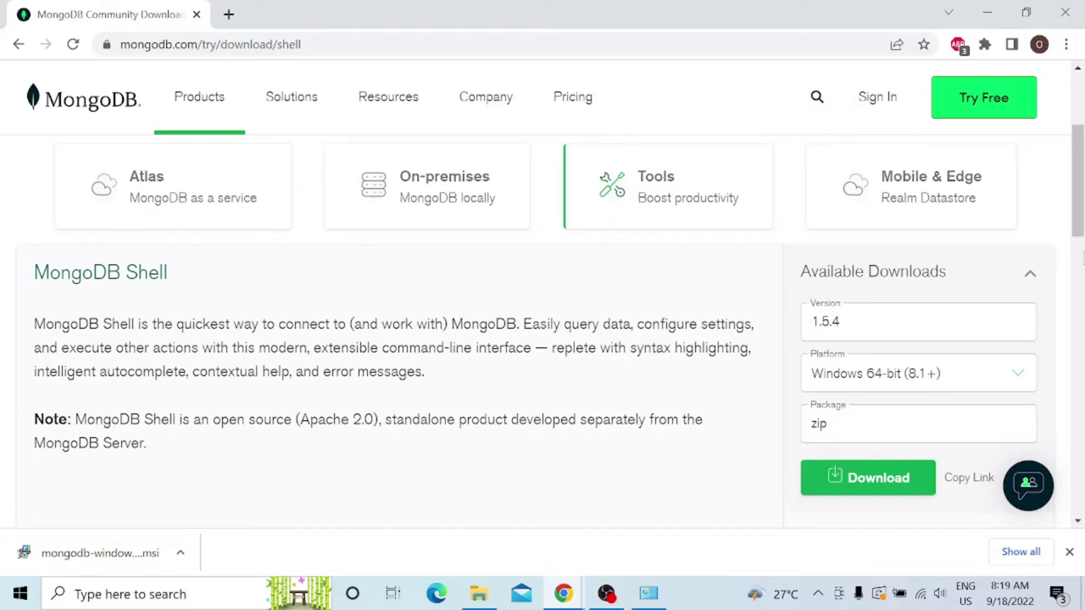
scroll(1059, 264, down, 1)
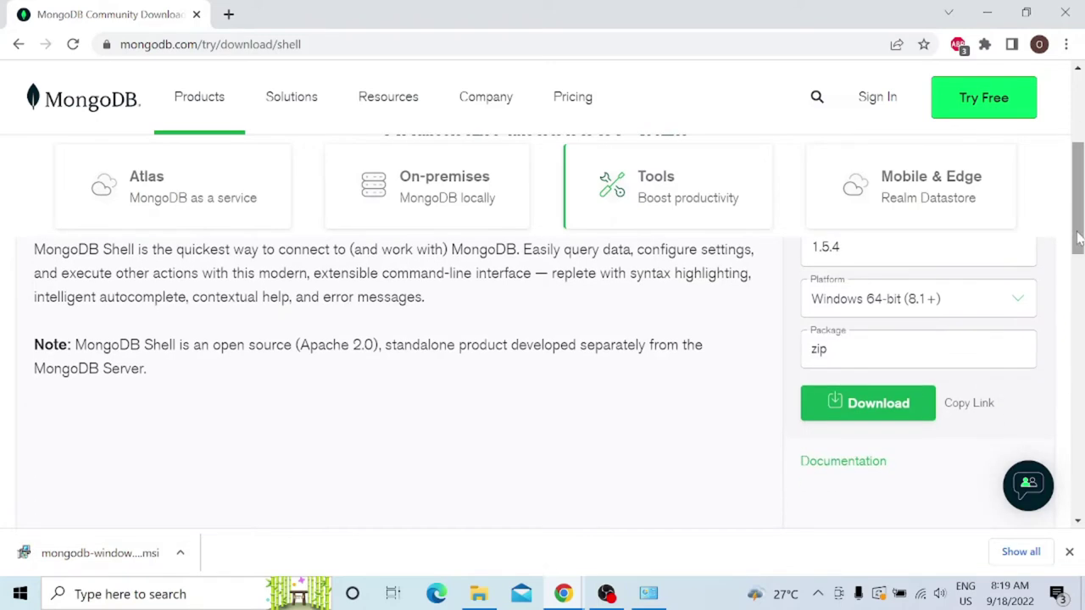
click(894, 407)
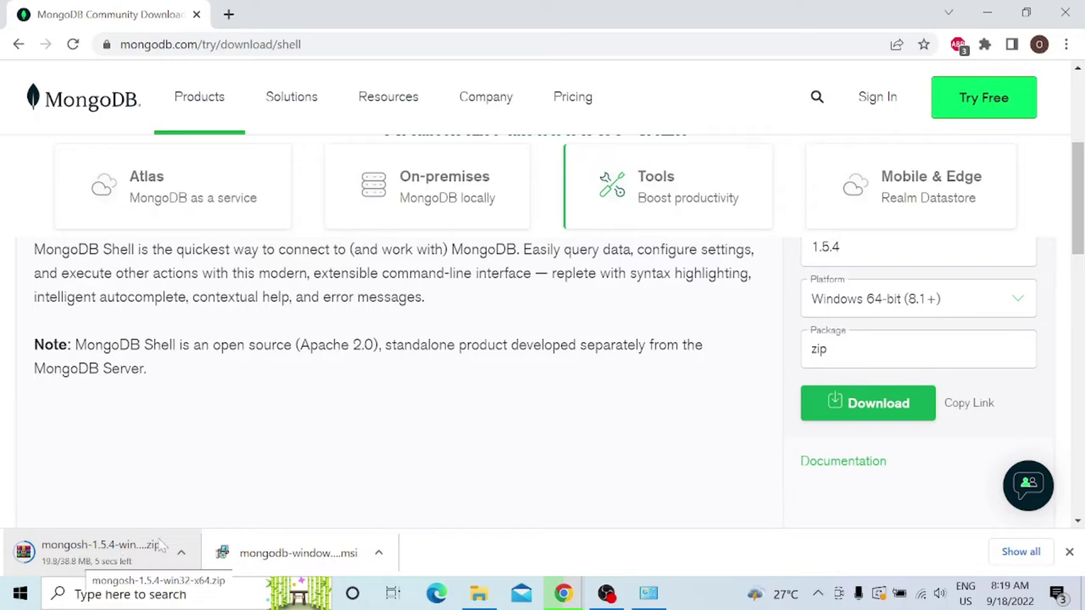
Show the downloaded MongoDB msi file in its folder and run mongodb-windows-x86_64-6.0.1-signed.msi
scroll(1075, 220, up, 2)
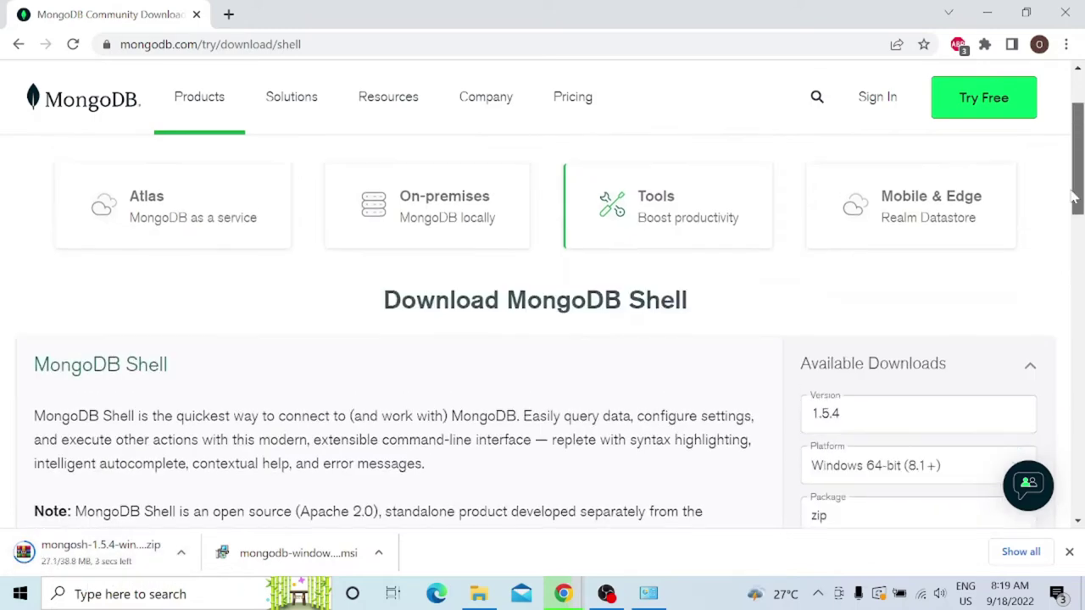
scroll(1075, 220, down, 1)
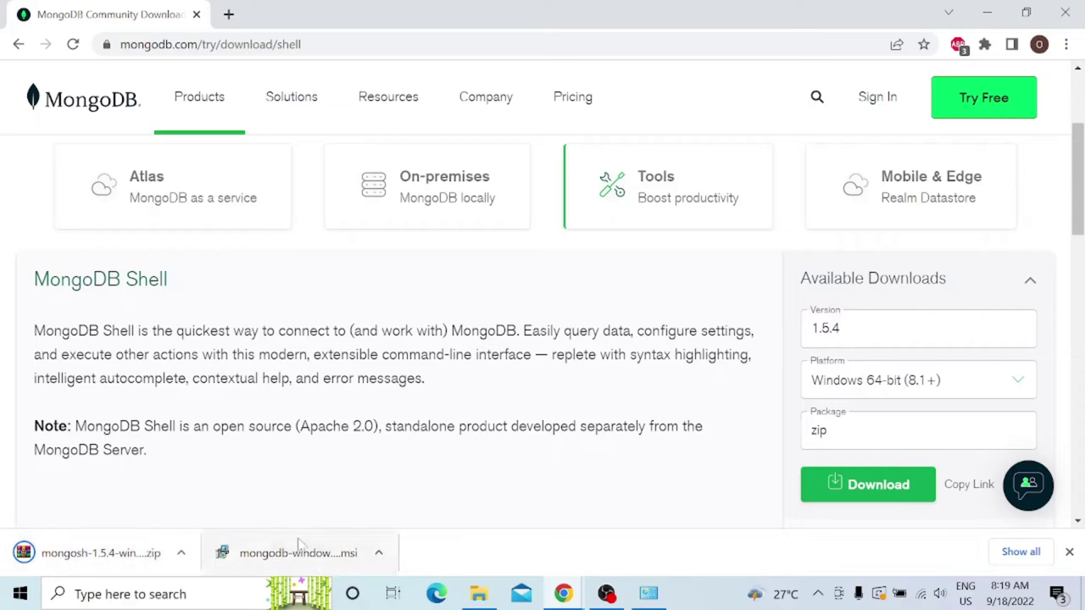
click(380, 556)
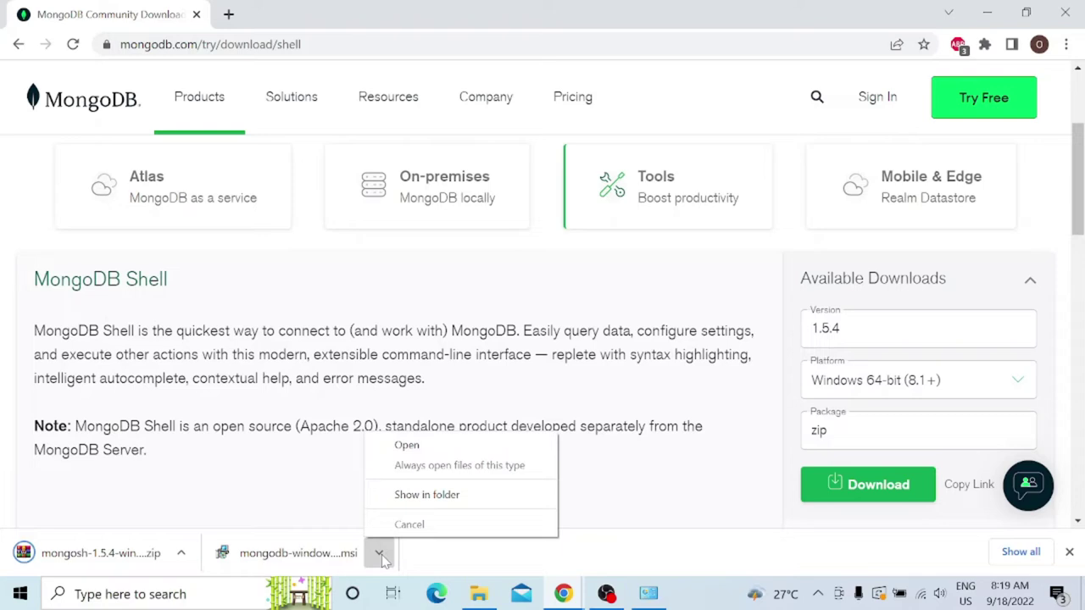
click(429, 495)
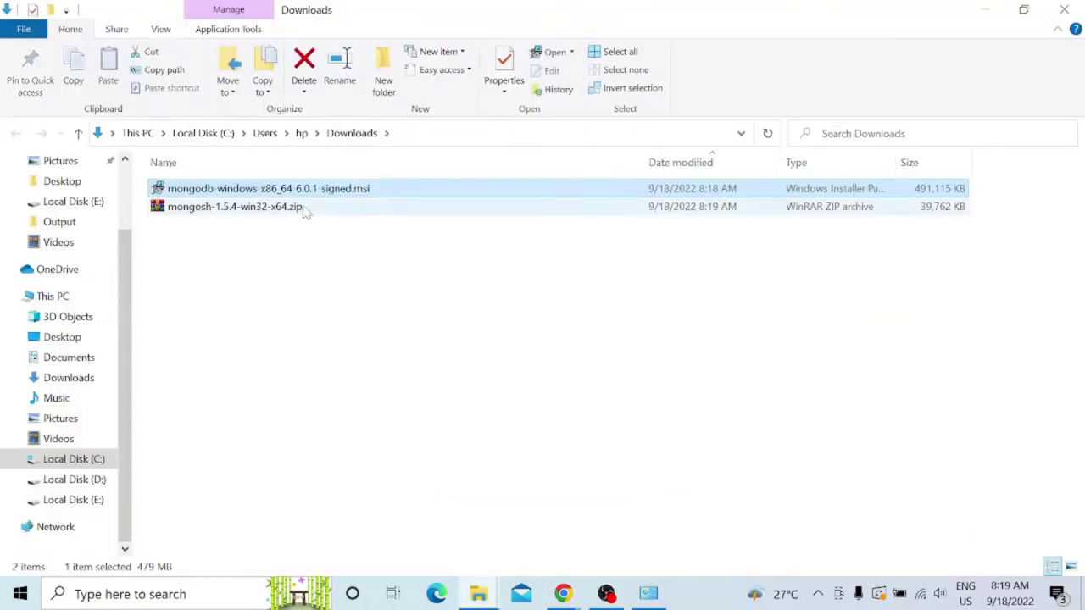
double_click(303, 191)
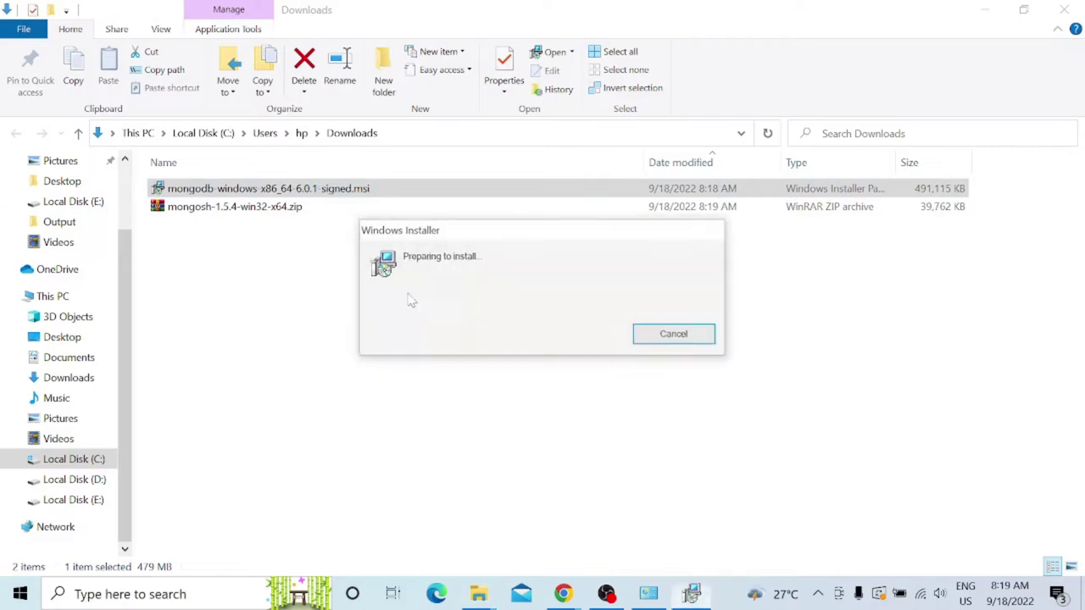
Accept the license agreement, choose the Complete setup type and start installing MongoDB 6.0.1 with MongoDB Compass included
click(635, 435)
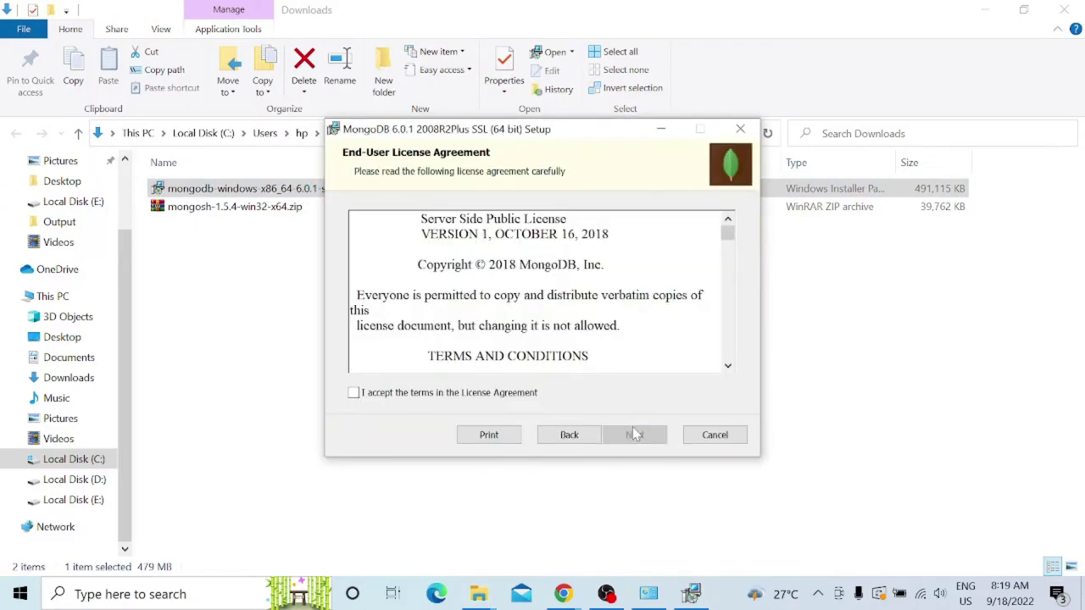
click(487, 395)
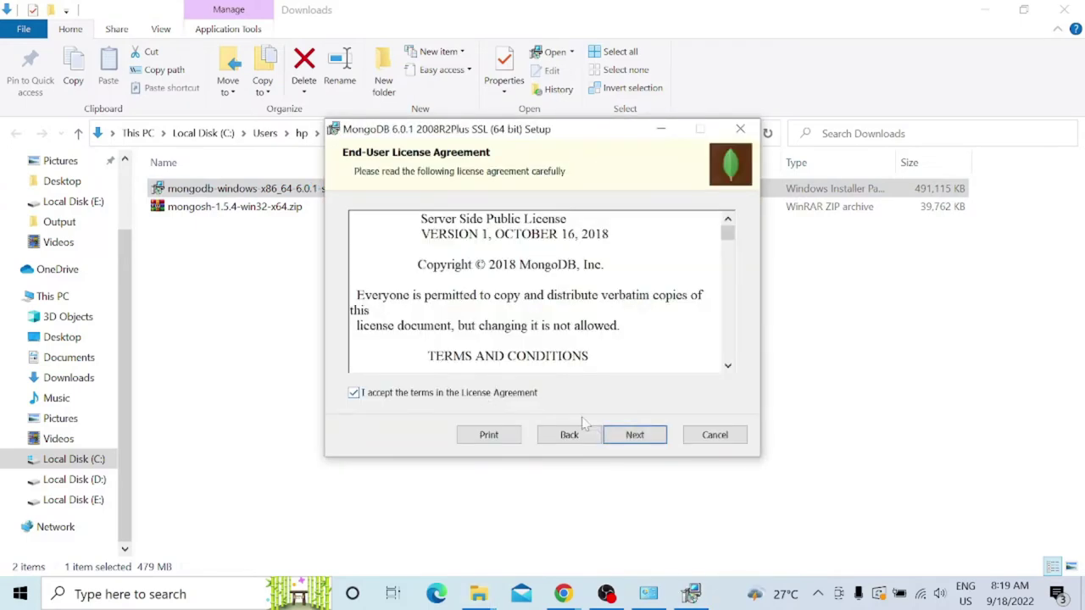
click(628, 436)
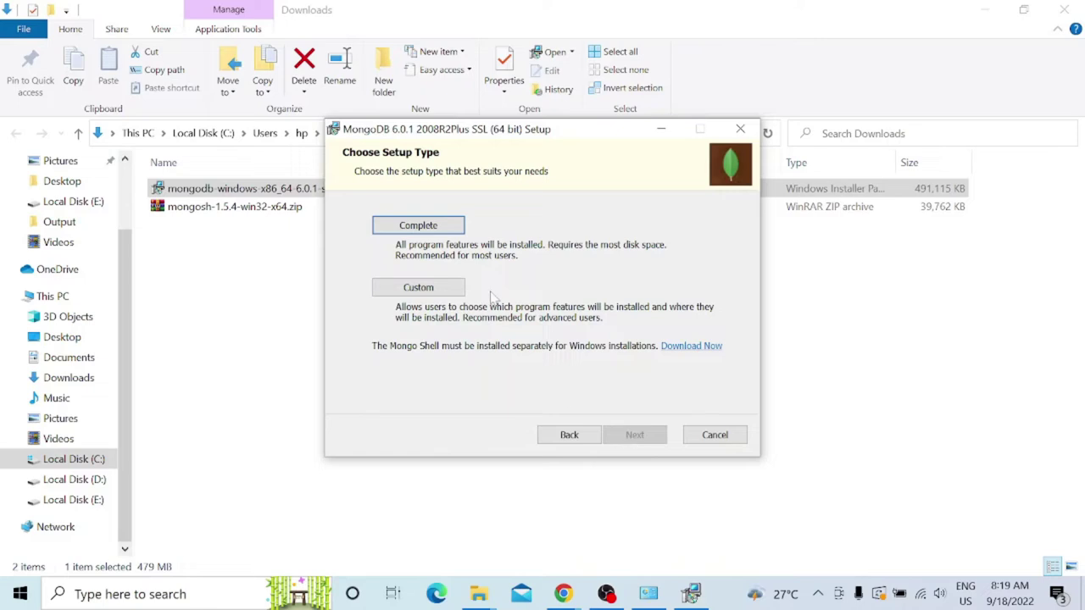
click(444, 225)
click(643, 436)
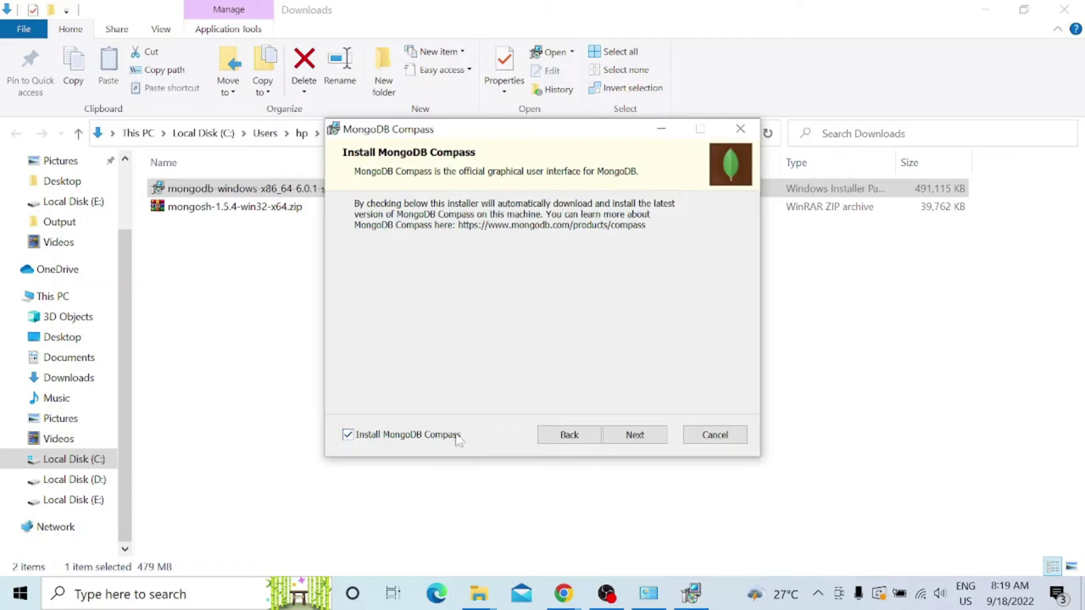
click(632, 436)
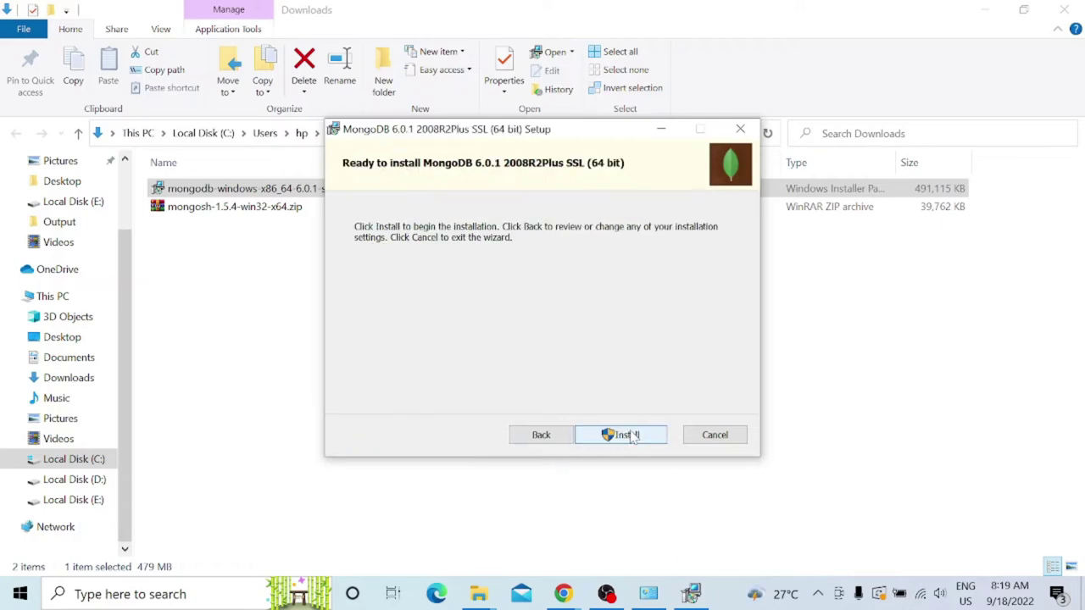
click(631, 436)
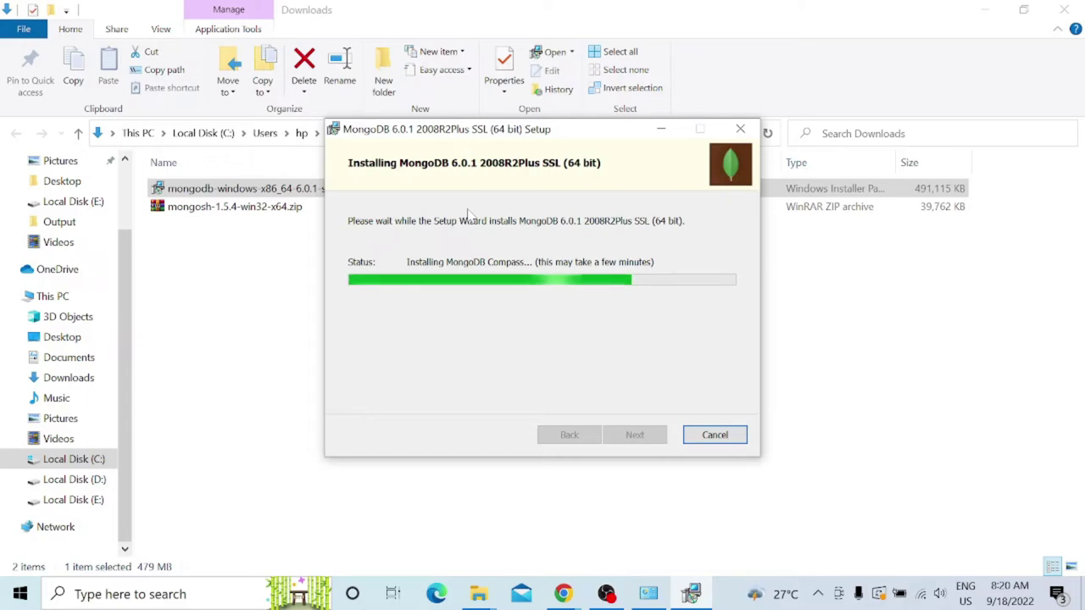
Move mongosh-1.5.4-win32-x64.zip from the Downloads folder to the desktop
click(288, 208)
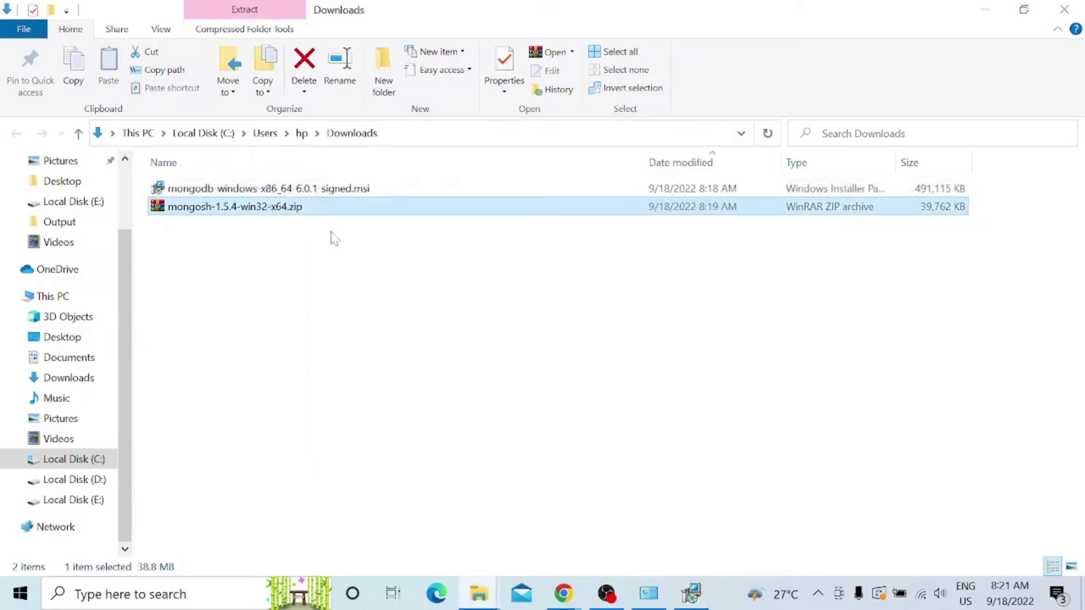
key(ctrl+x)
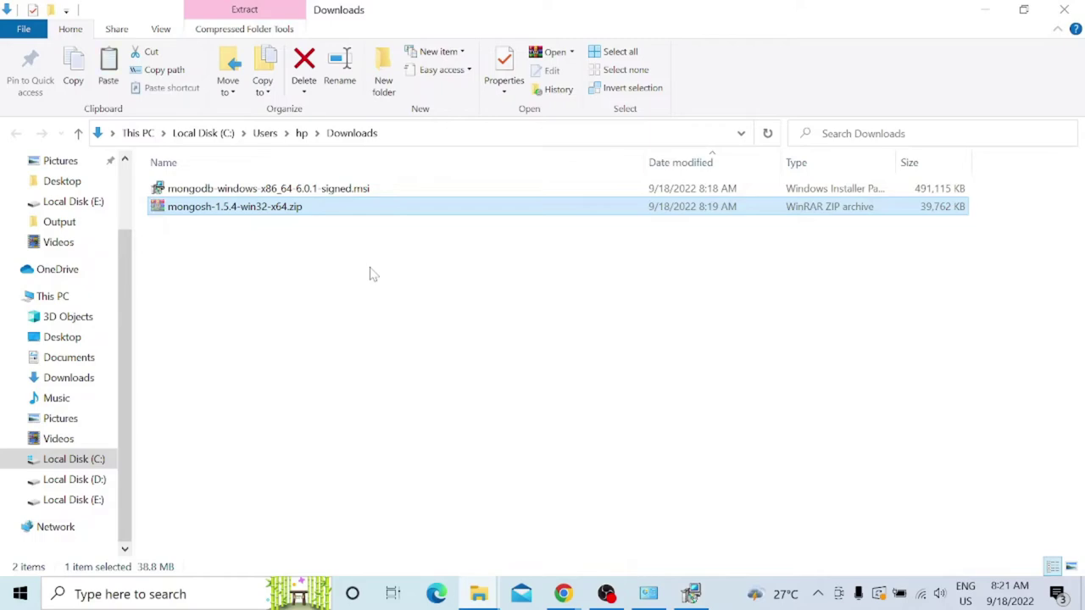
key(super+d)
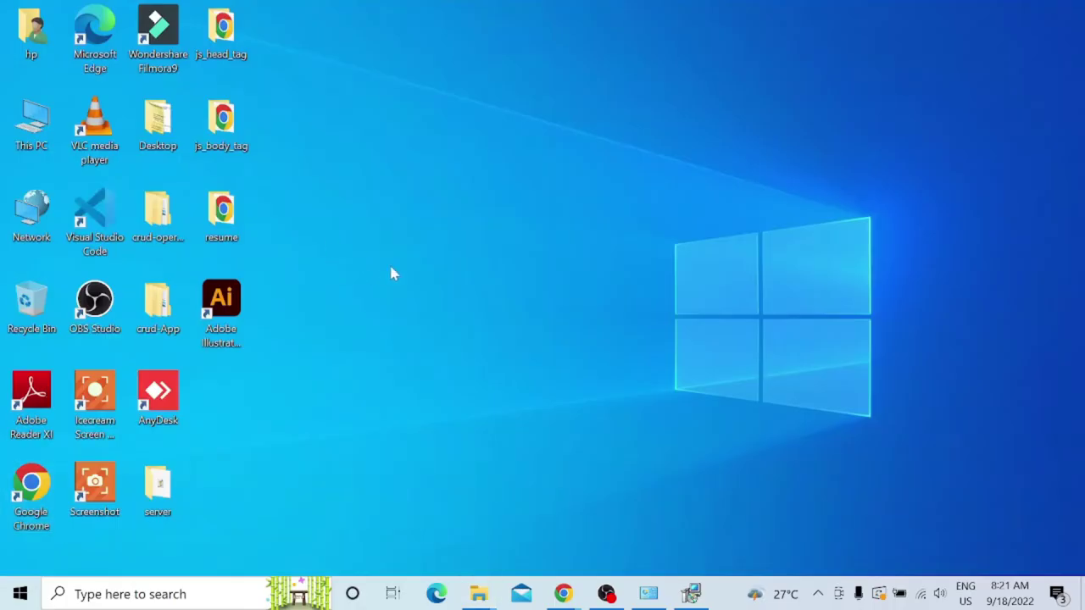
key(ctrl+v)
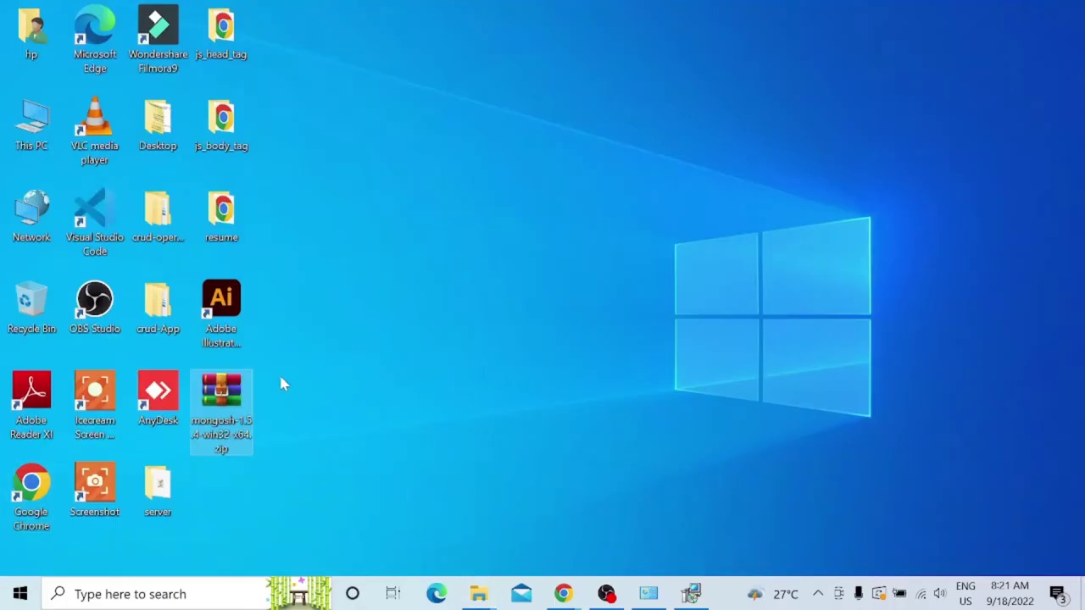
Extract mongosh-1.5.4-win32-x64.zip onto the desktop and check the contents of the extracted folder
right_click(229, 391)
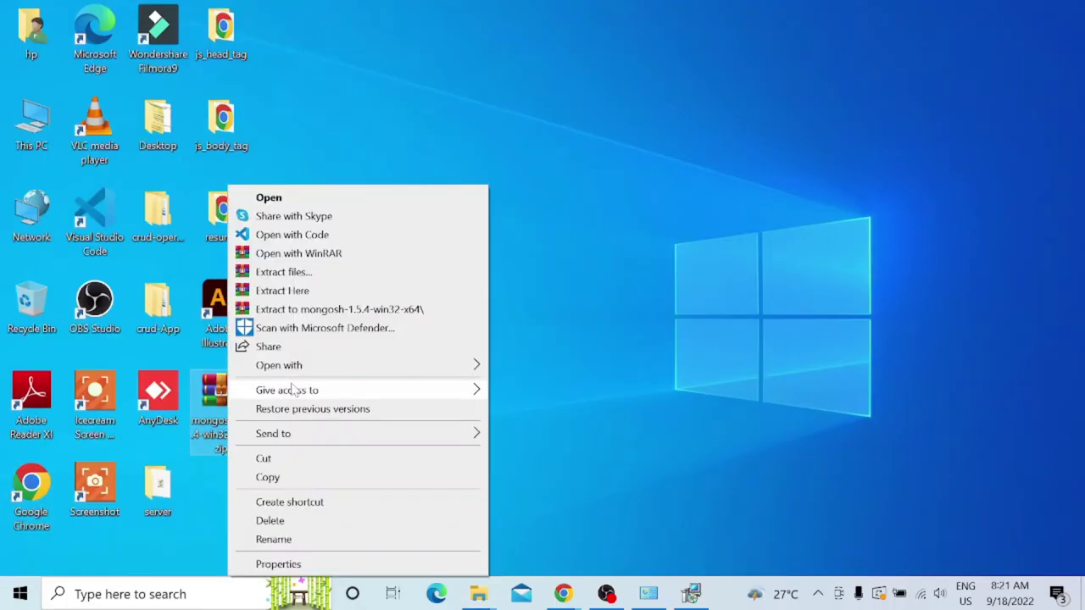
click(301, 293)
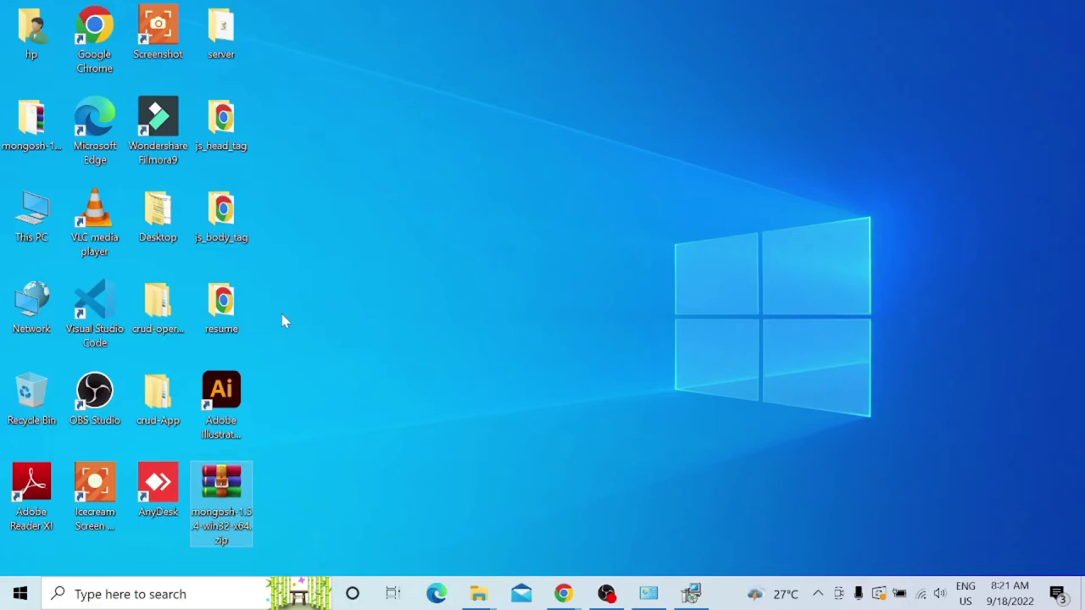
double_click(32, 121)
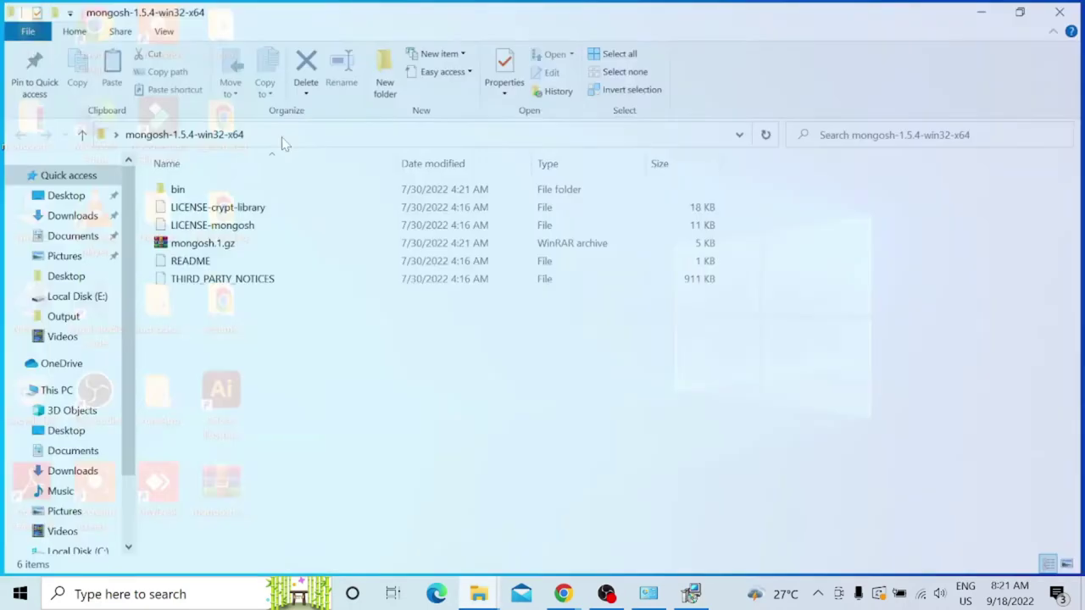
click(1064, 10)
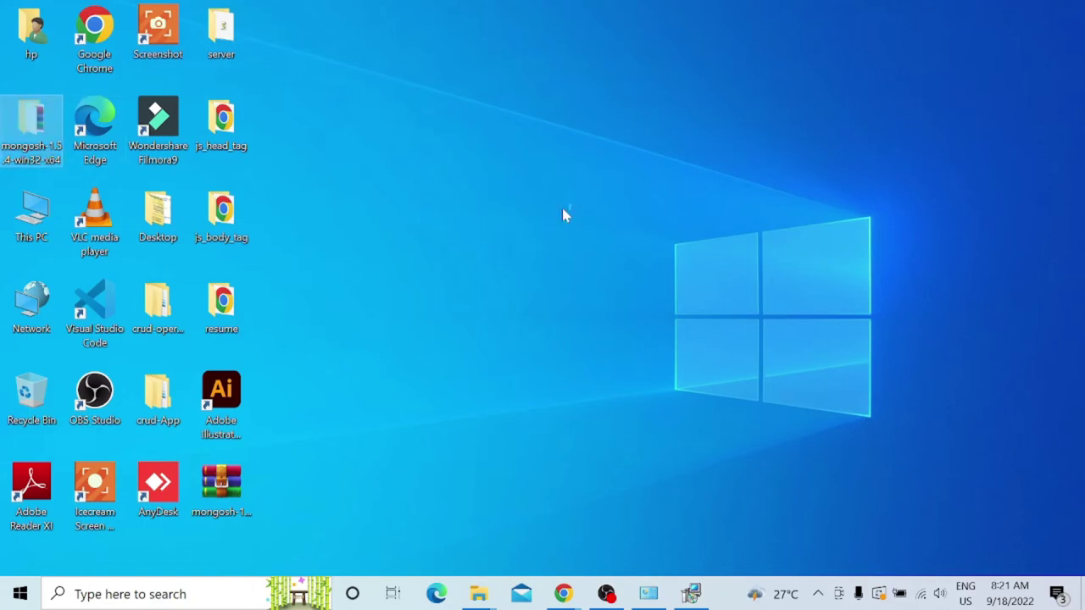
Cut the extracted mongosh-1.5.4-win32-x64 folder on the desktop and open Local Disk (C:) from This PC
click(32, 213)
double_click(32, 213)
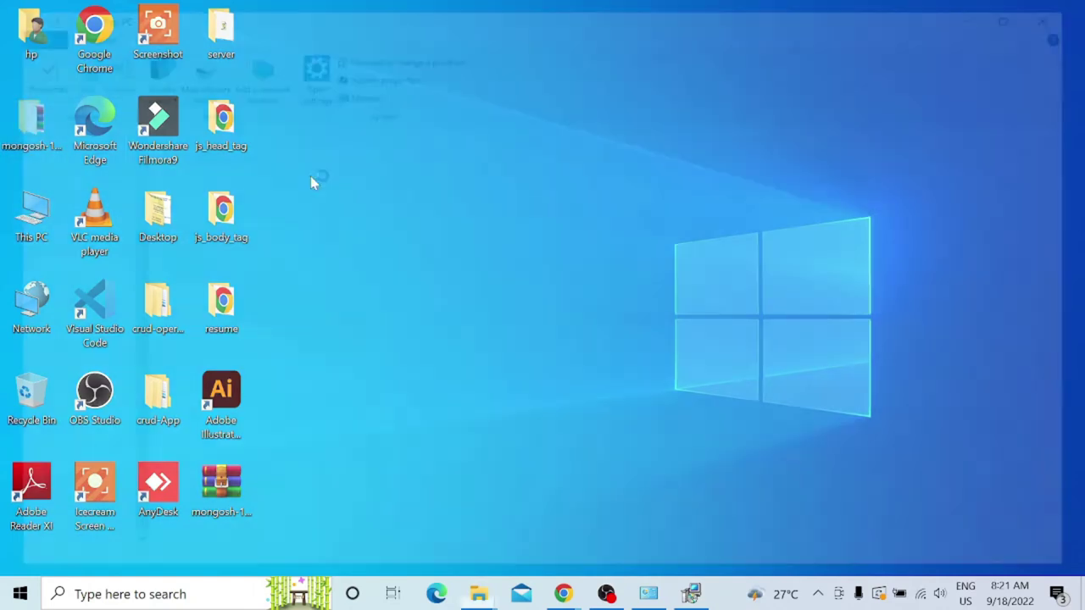
click(306, 317)
double_click(306, 317)
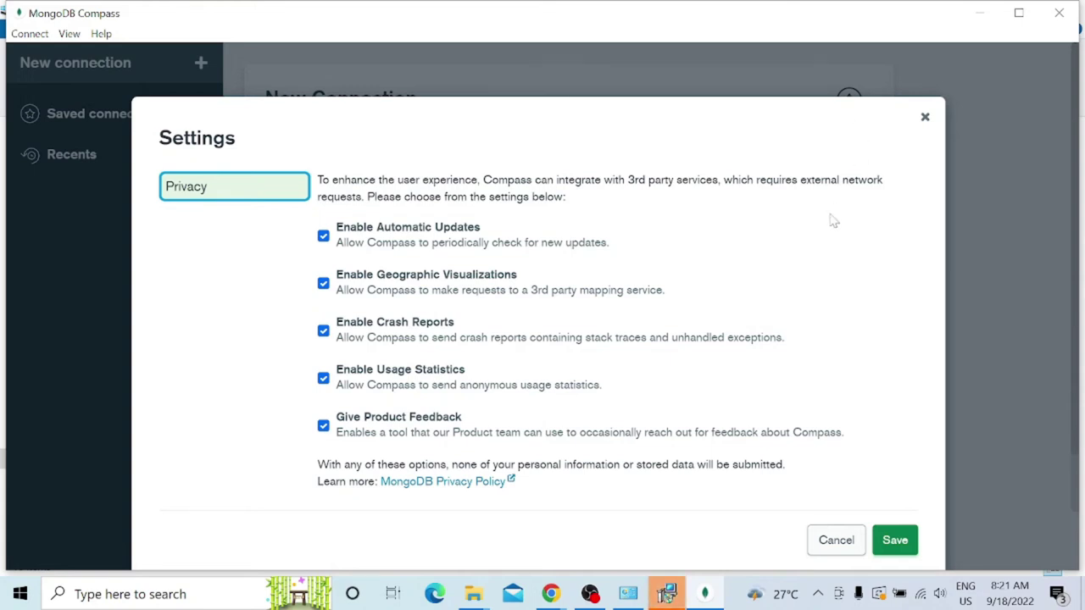
Dismiss the privacy settings in MongoDB Compass, then close Compass and the MongoDB installer
click(926, 119)
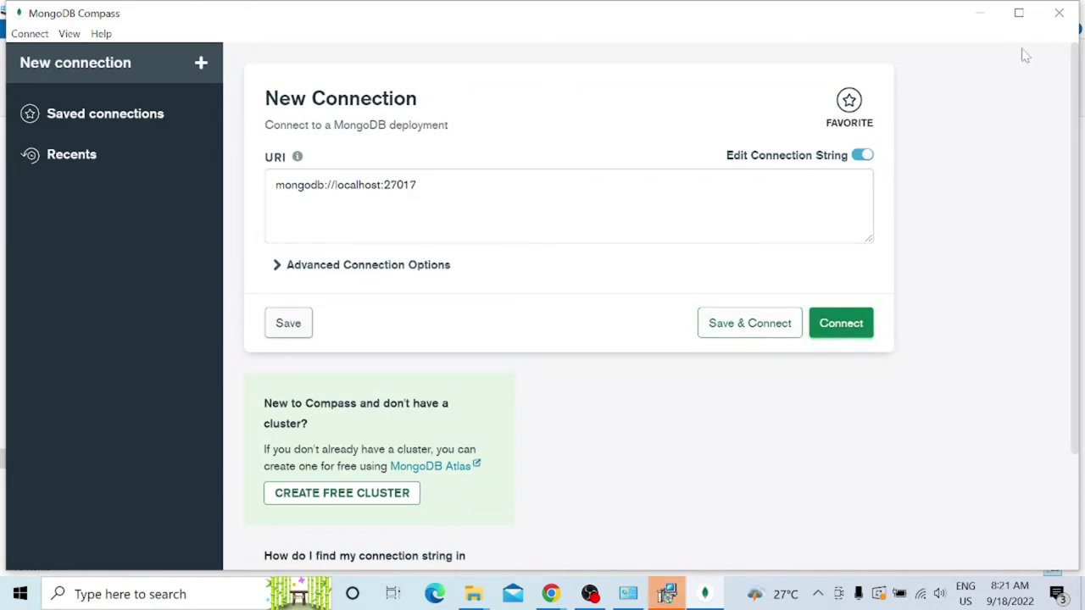
click(1060, 13)
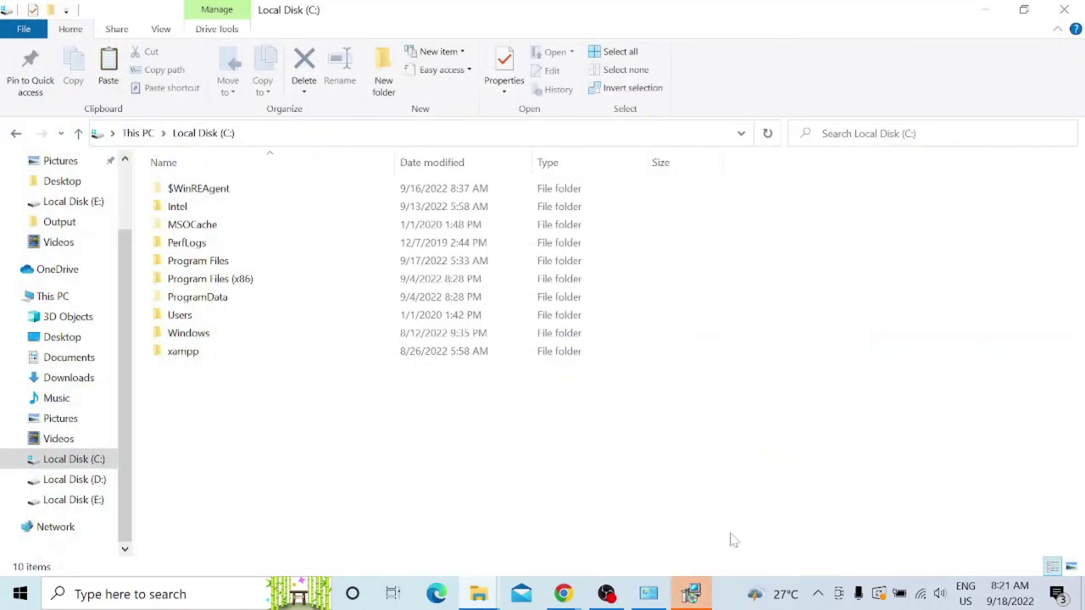
click(691, 596)
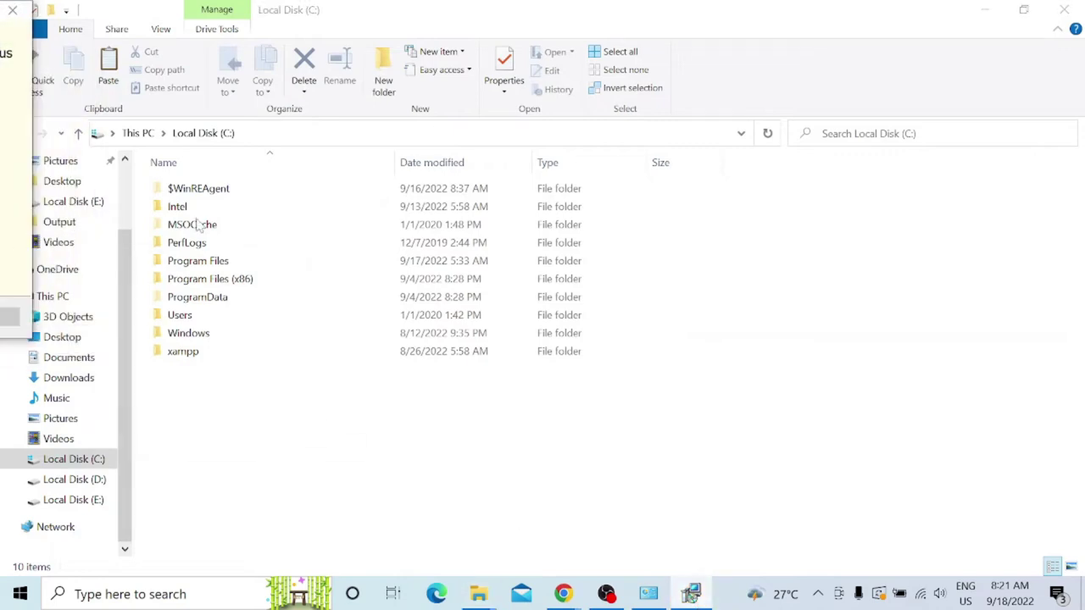
click(11, 9)
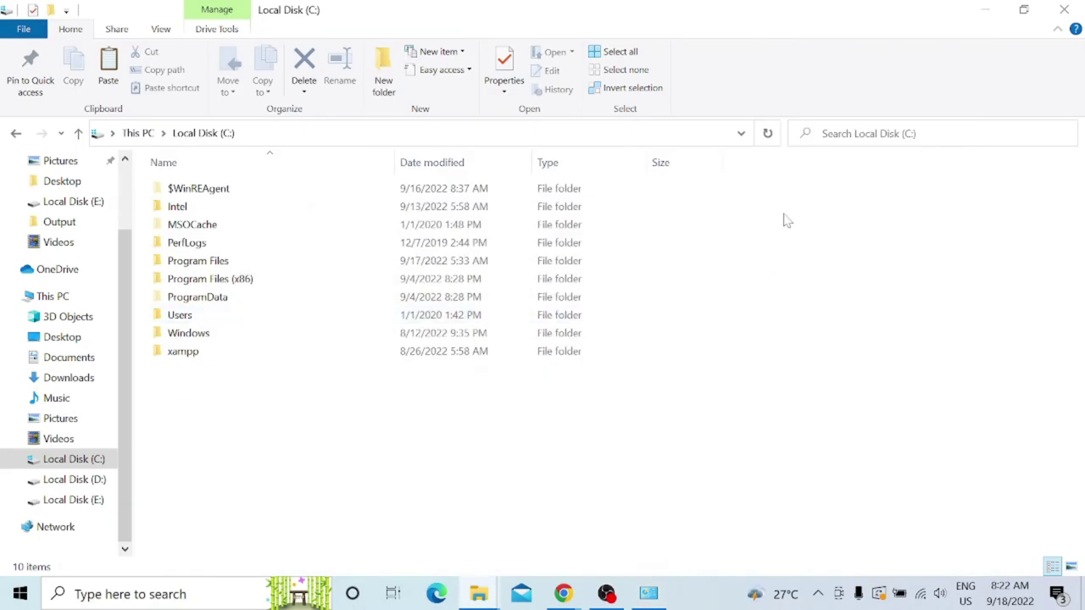
Paste the cut mongosh-1.5.4-win32-x64 folder into Local Disk (C:) and check its contents
click(985, 9)
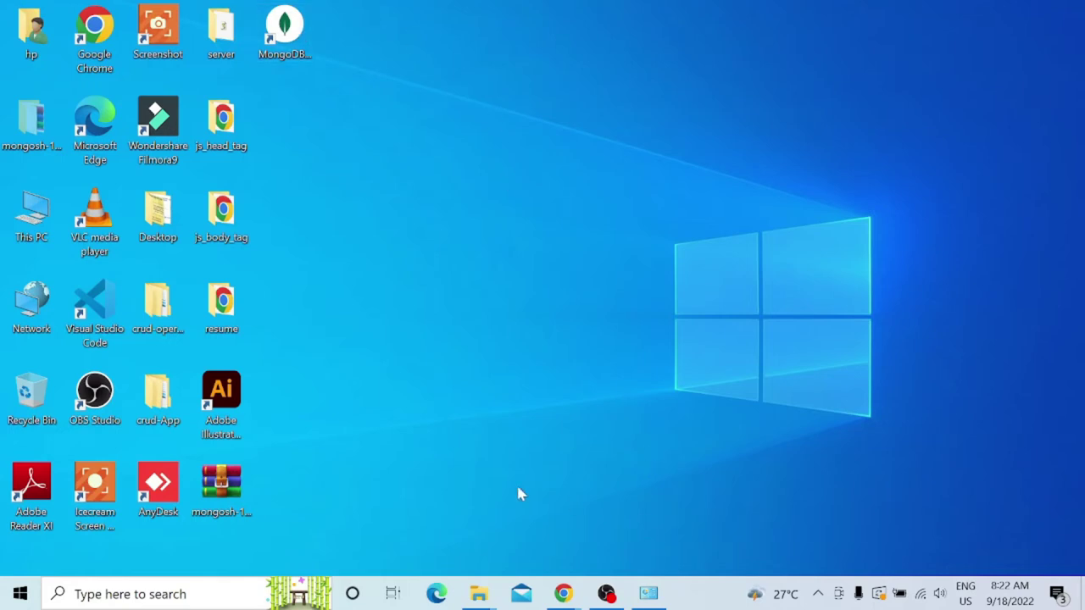
click(222, 485)
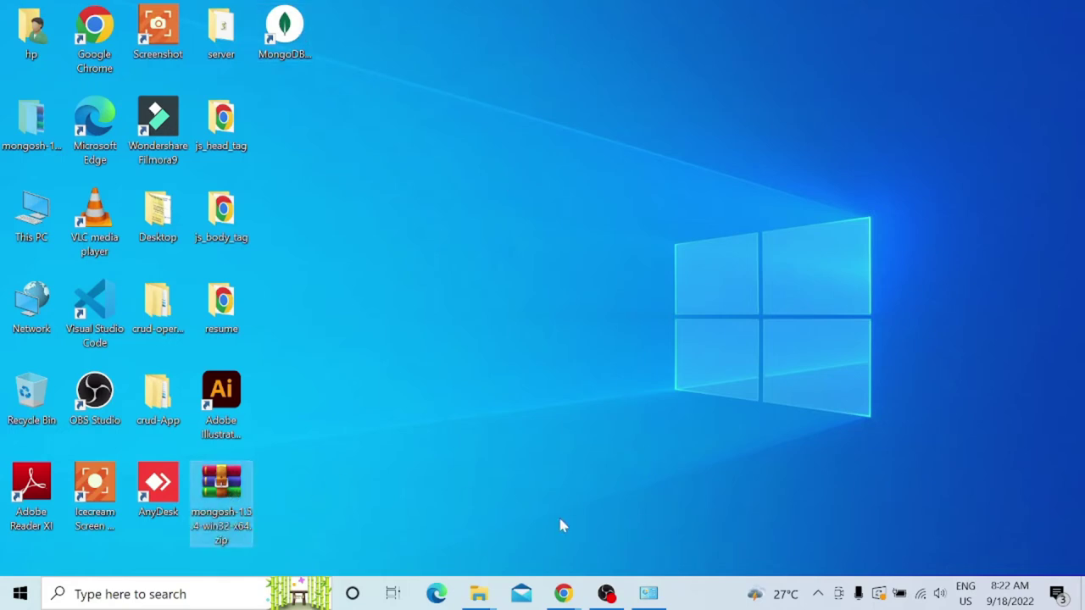
mouse_move(498, 599)
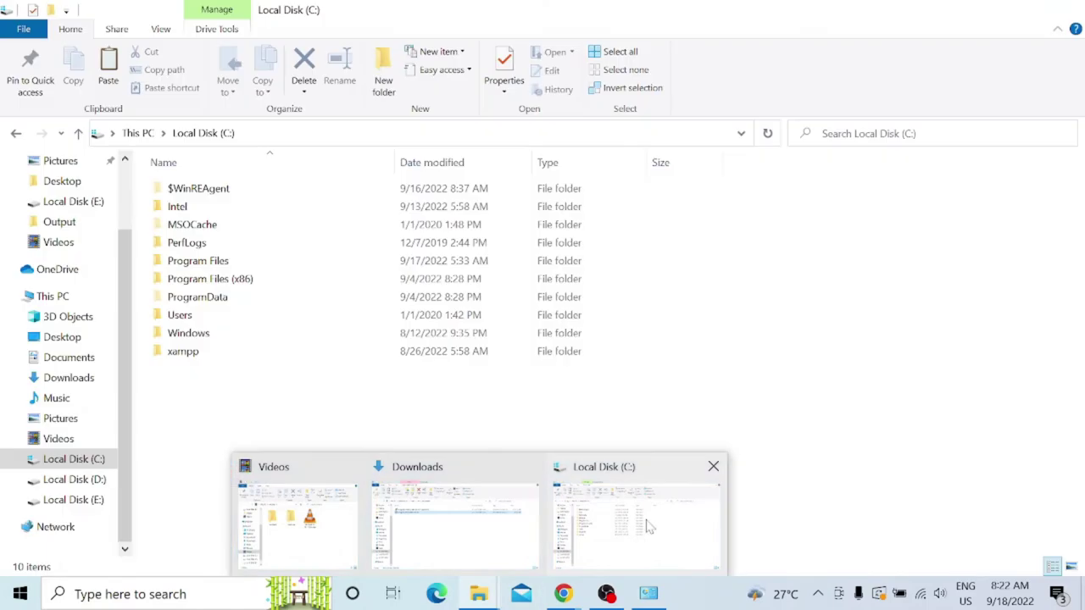
click(645, 526)
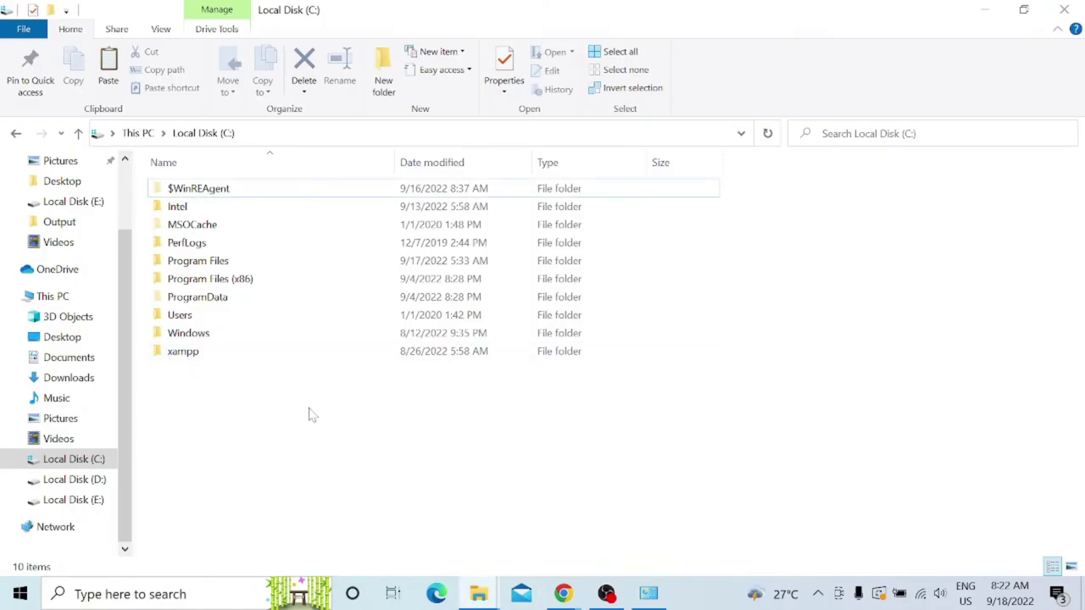
key(super+d)
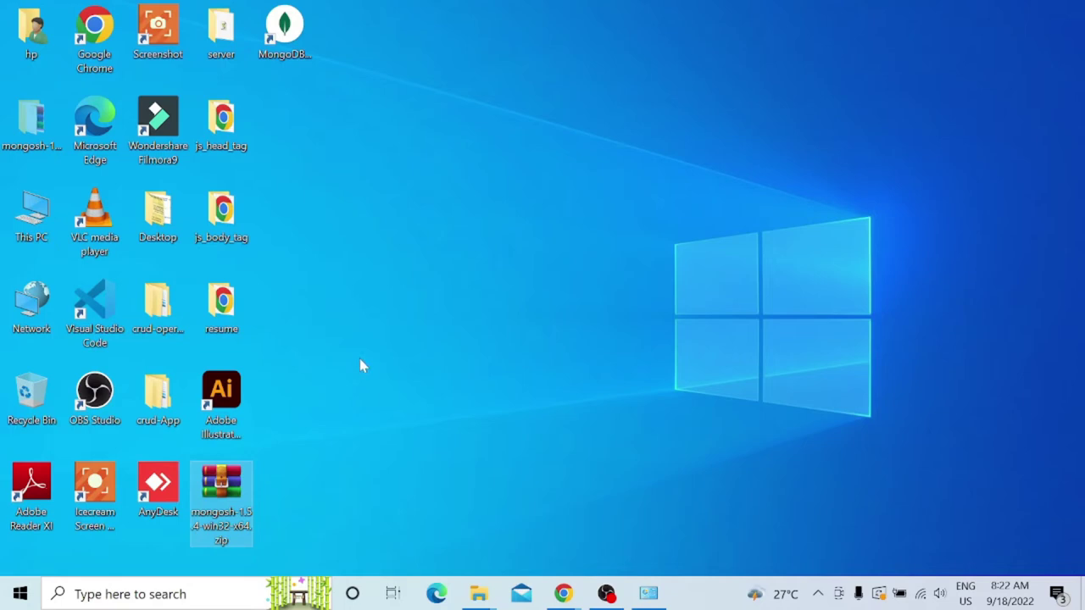
key(super+d)
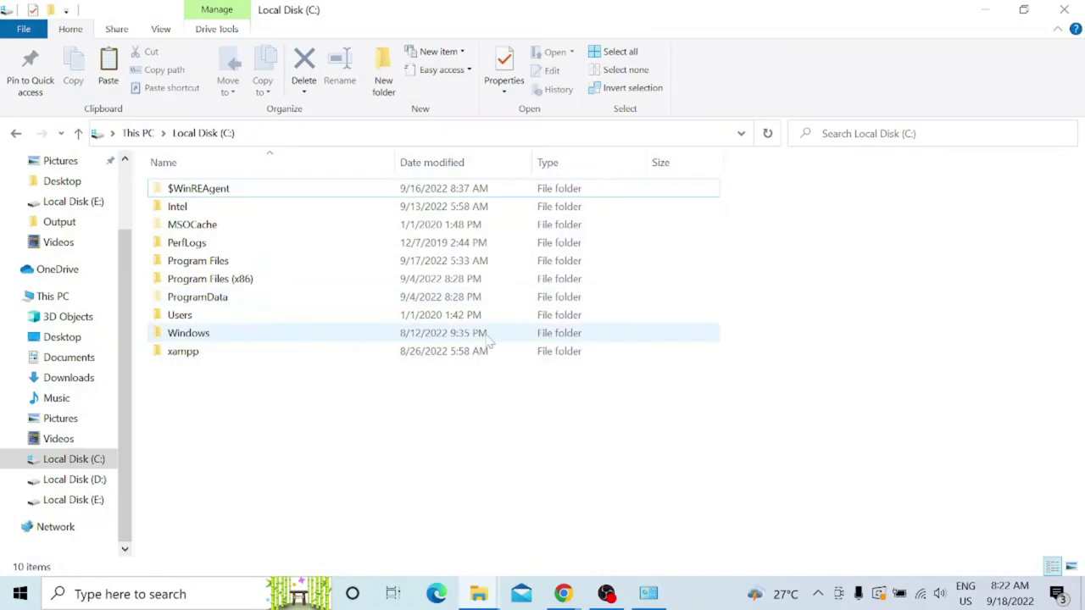
key(ctrl+v)
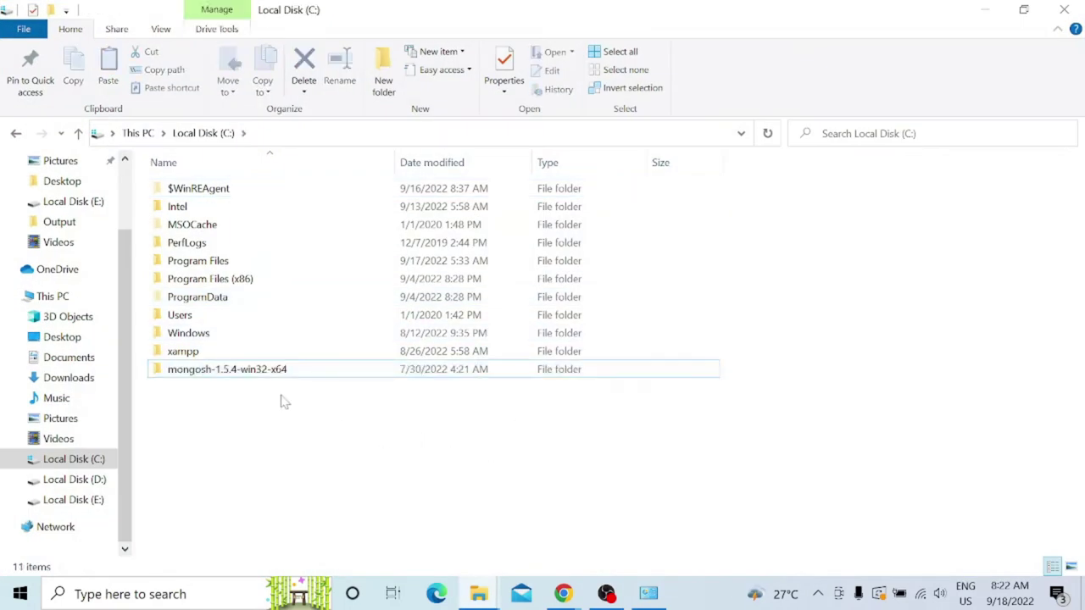
double_click(253, 373)
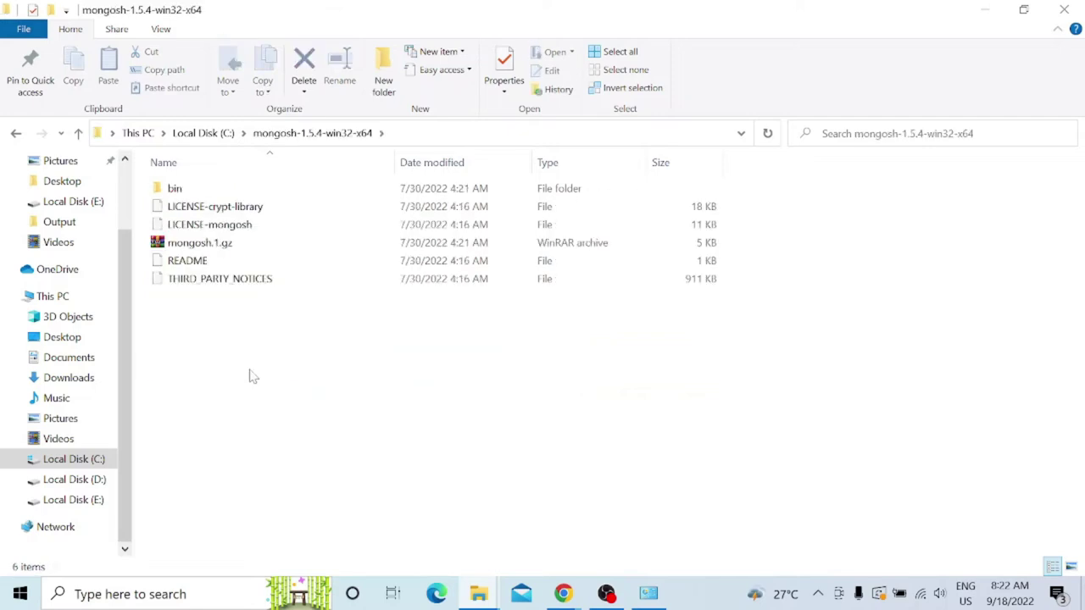
key(alt+Left)
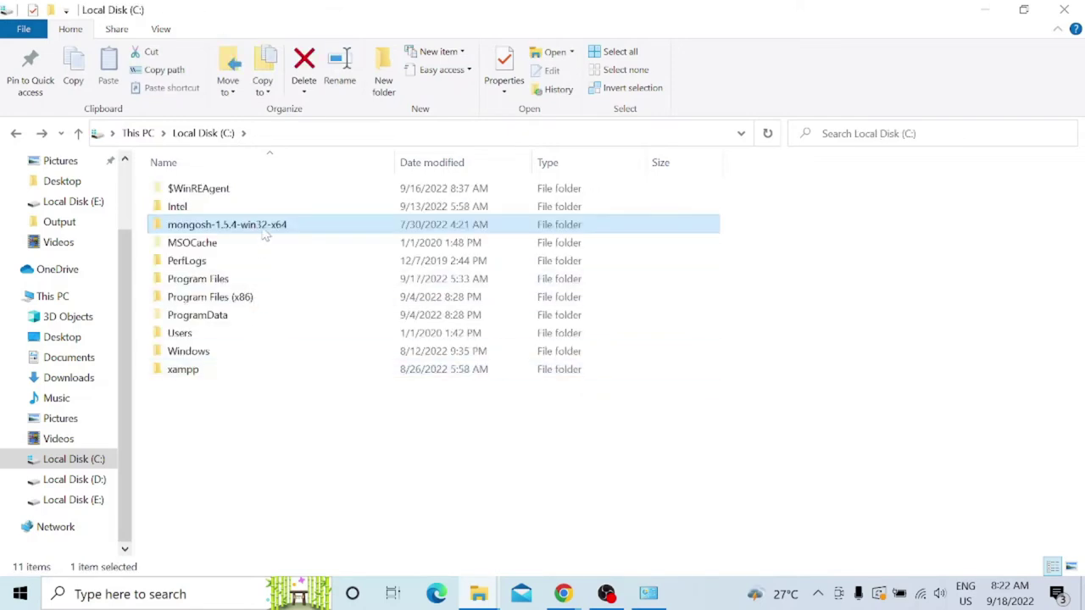
Rename the mongosh-1.5.4-win32-x64 folder on Local Disk (C:) as mongosh-1.5.4
right_click(263, 232)
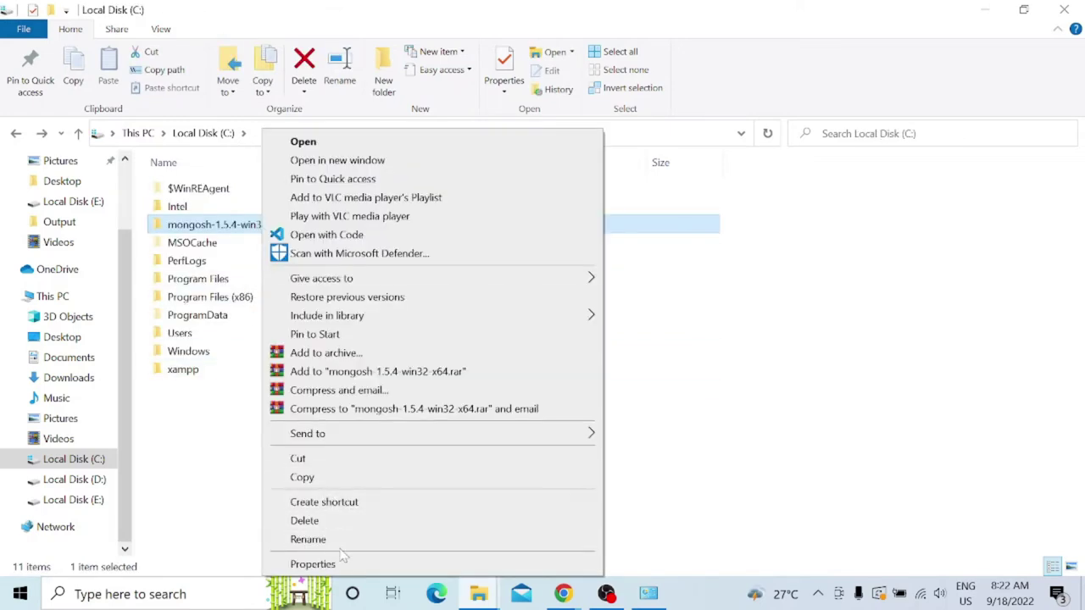
click(308, 539)
key(End)
key(BackSpace)
key(BackSpace)
key(BackSpace)
key(BackSpace)
key(BackSpace)
key(BackSpace)
key(BackSpace)
key(BackSpace)
key(BackSpace)
key(BackSpace)
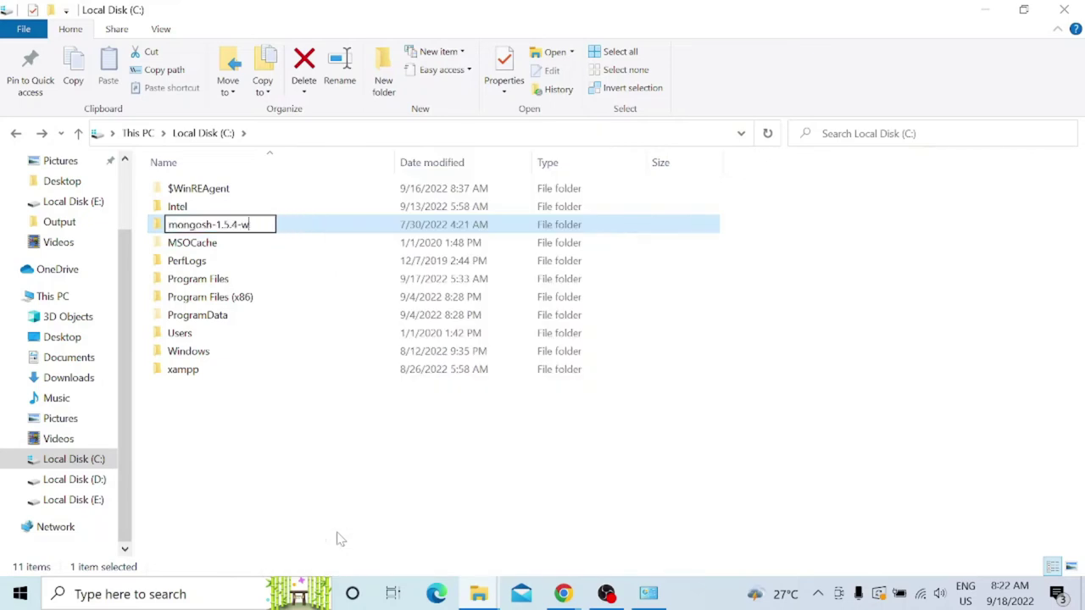
key(Return)
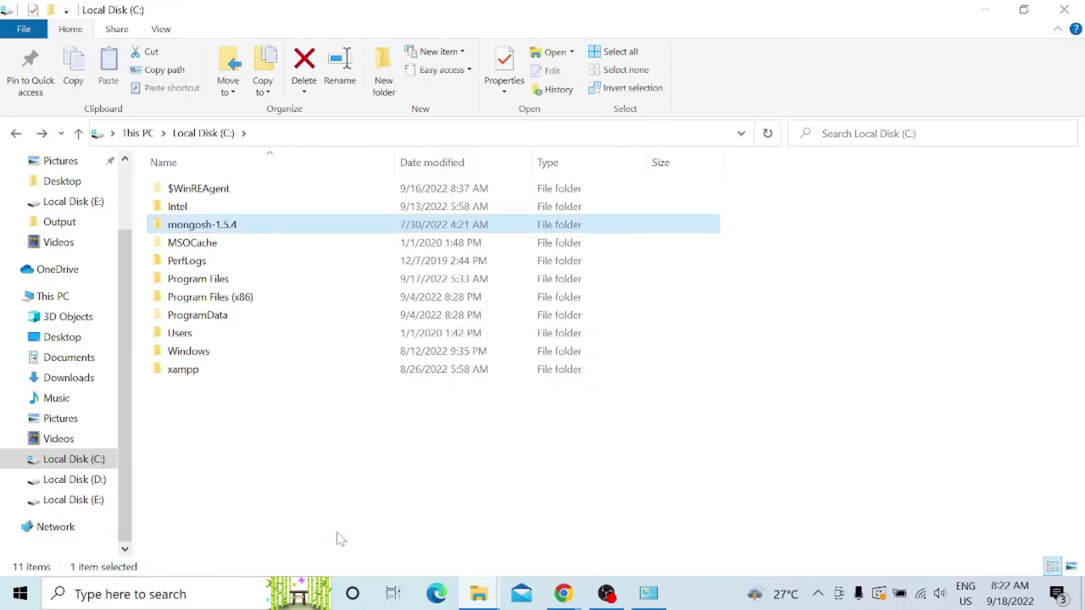
key(Return)
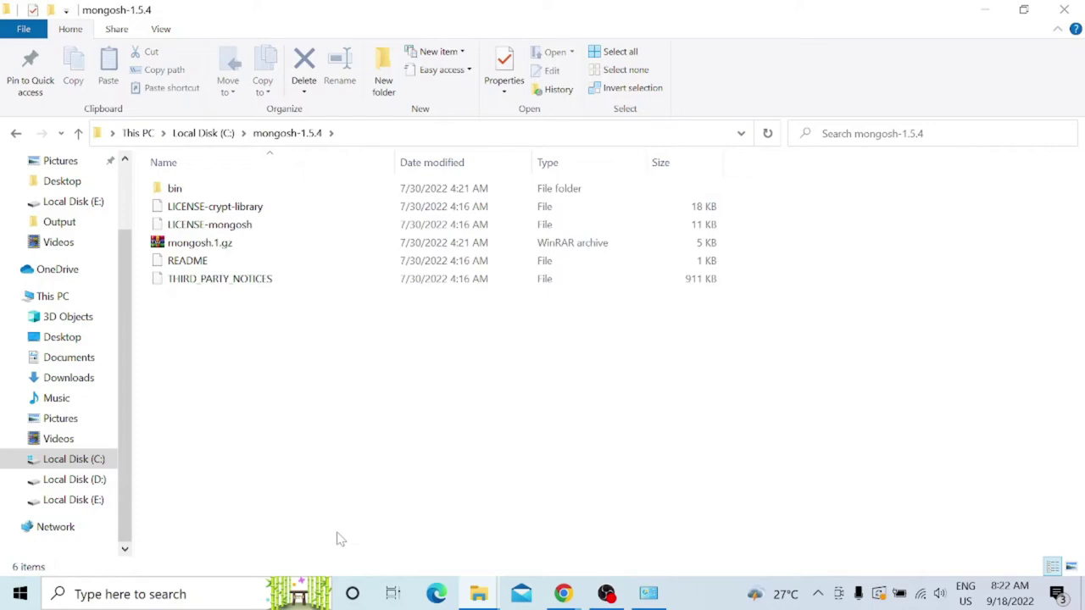
key(BackSpace)
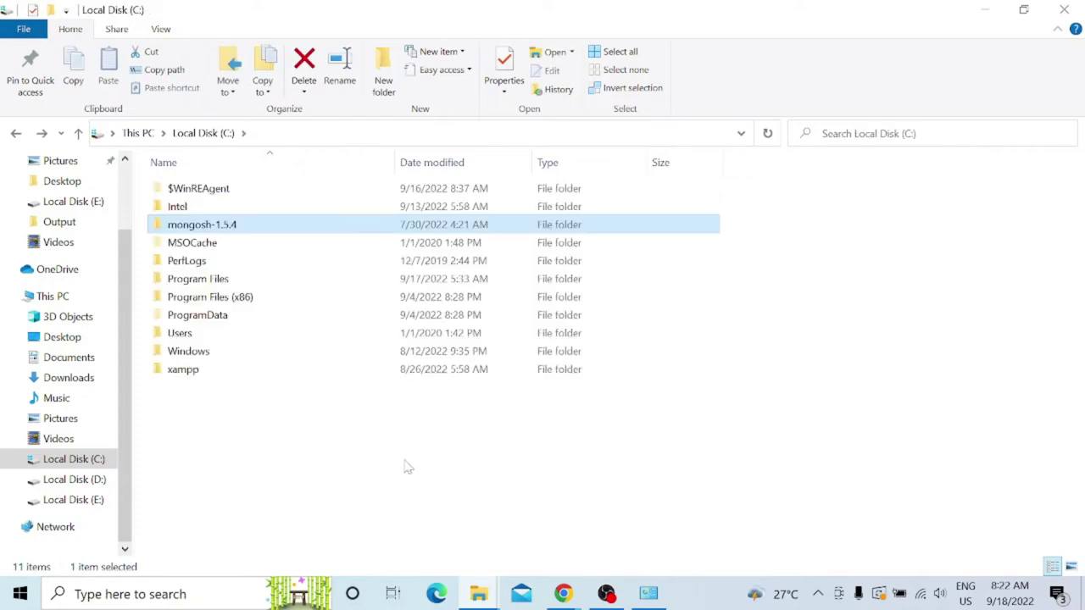
Inspect the bin folder inside mongosh-1.5.4 and return to Local Disk (C:)
double_click(245, 225)
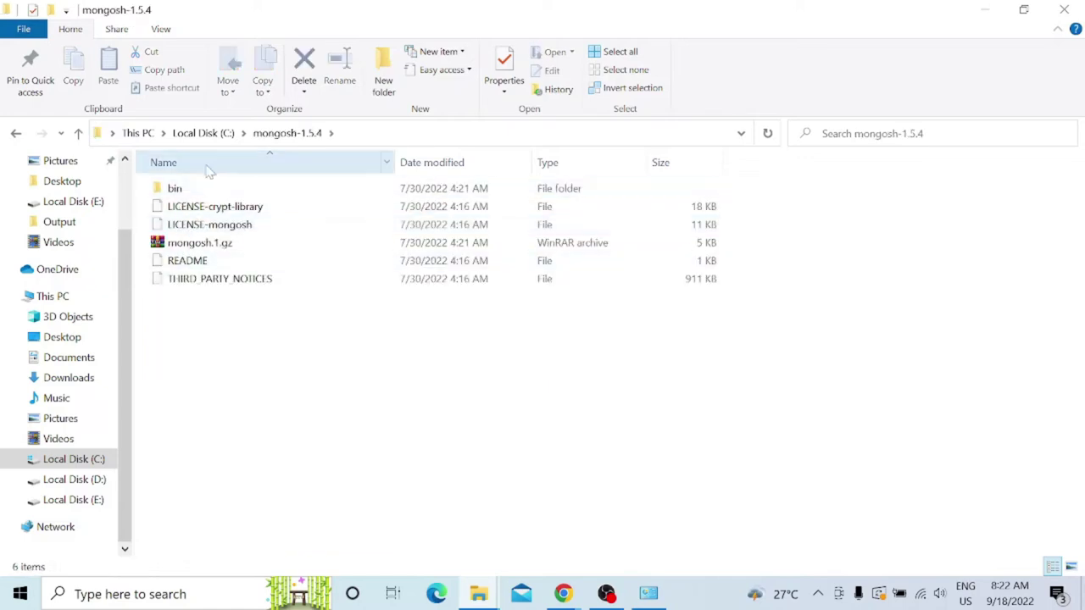
click(213, 195)
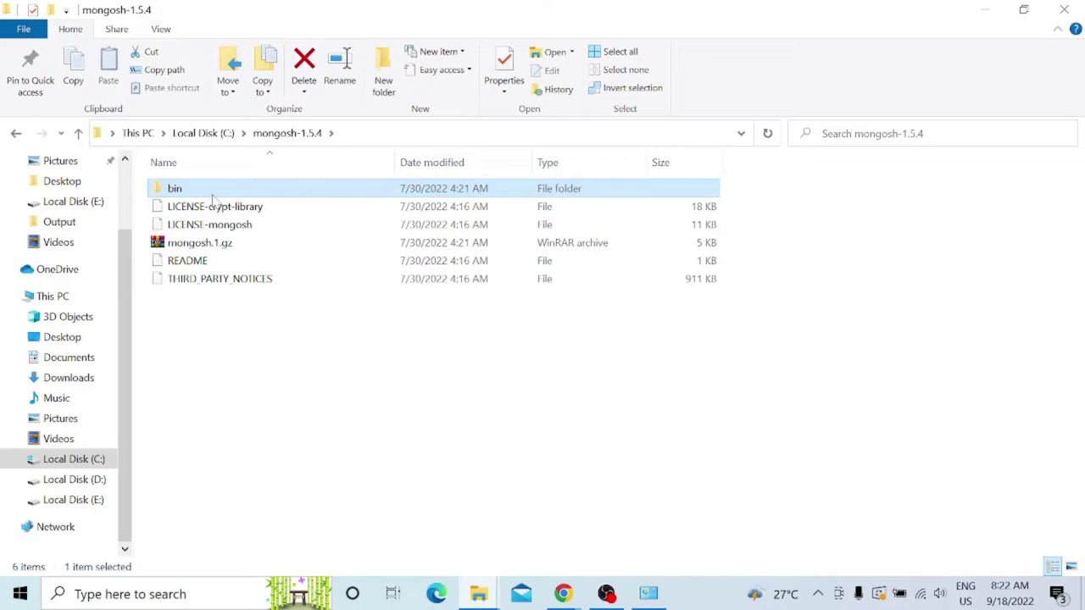
double_click(226, 194)
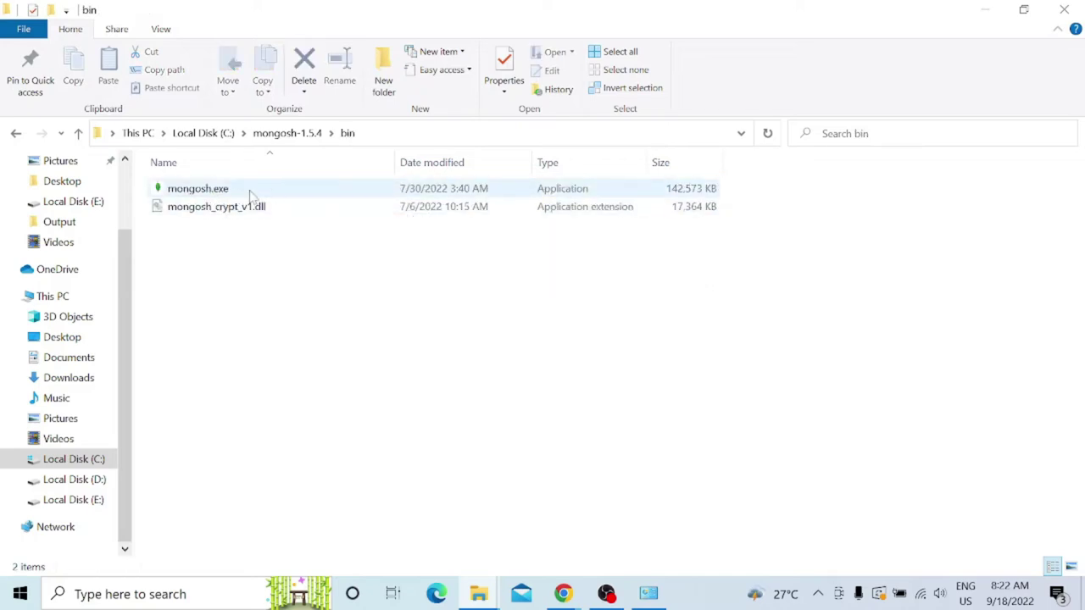
right_click(200, 126)
click(183, 133)
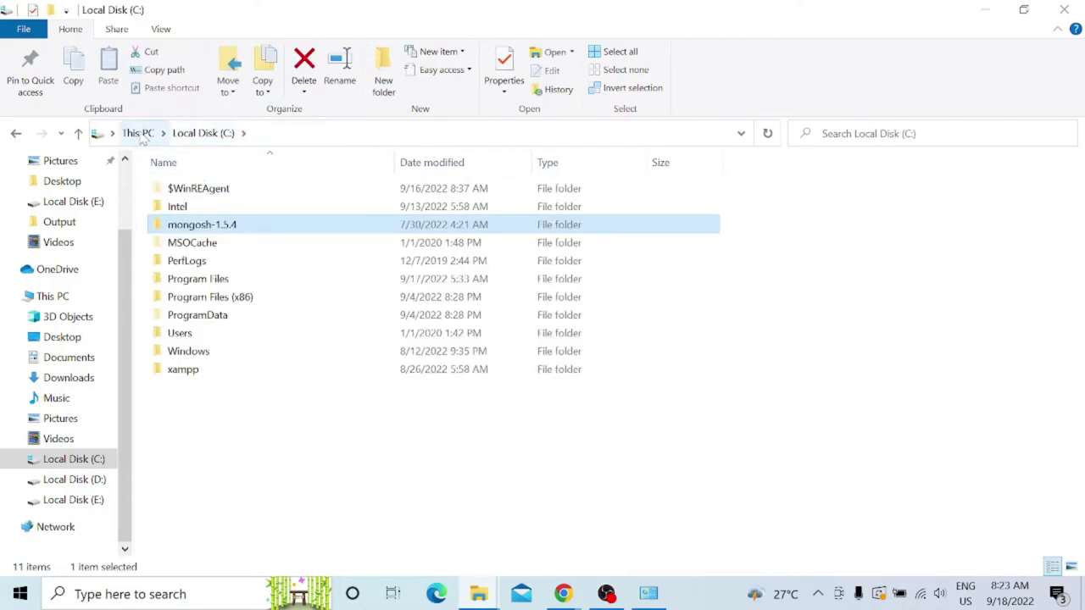
Open the MongoDB server's bin folder at Program Files > MongoDB > Server > 6.0 > bin on Local Disk (C:)
click(137, 133)
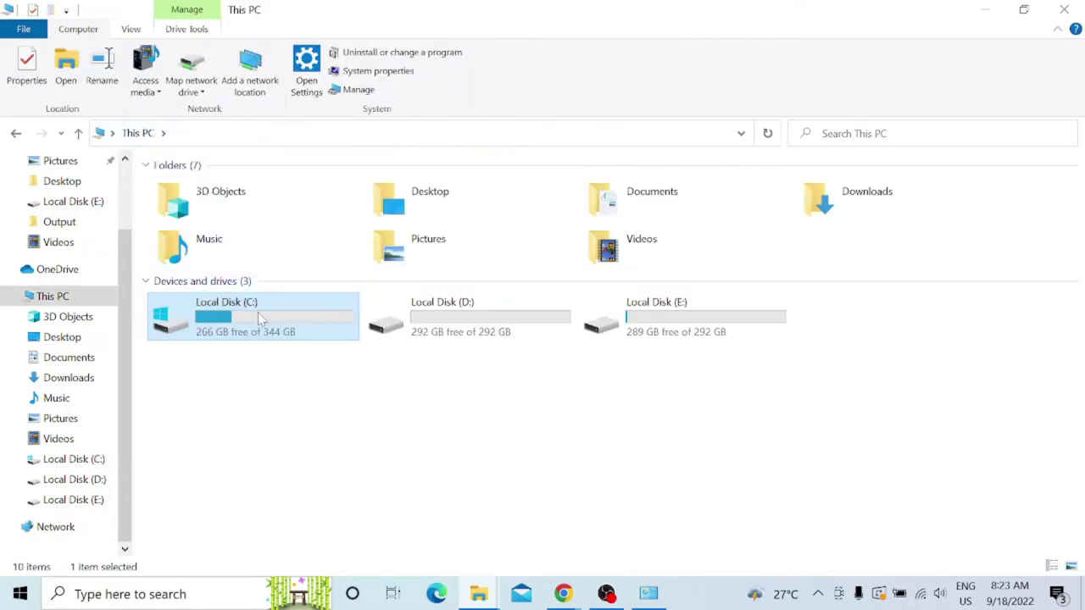
double_click(258, 312)
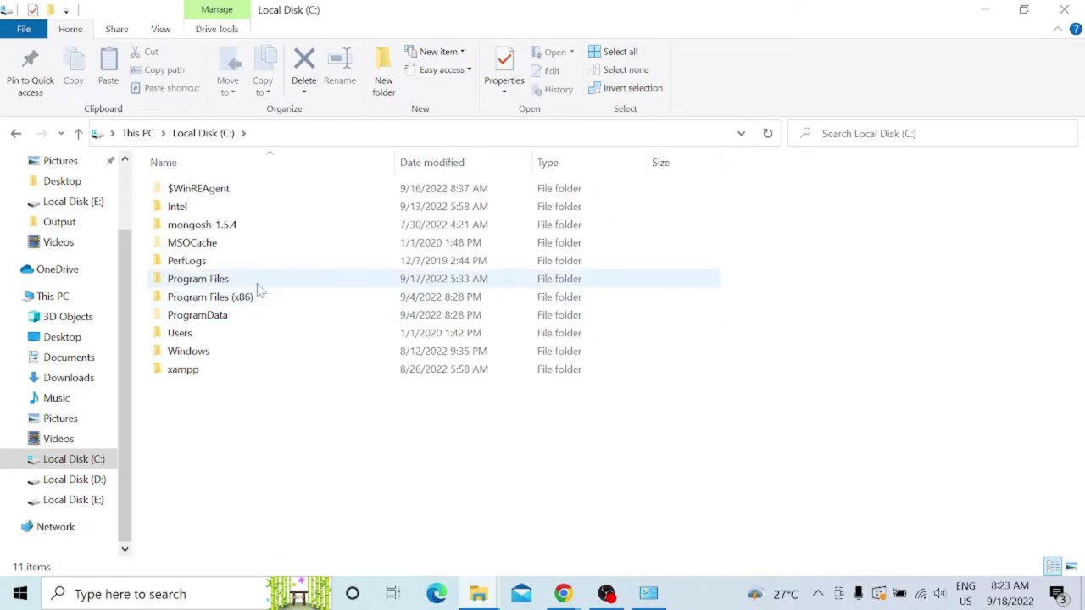
double_click(210, 285)
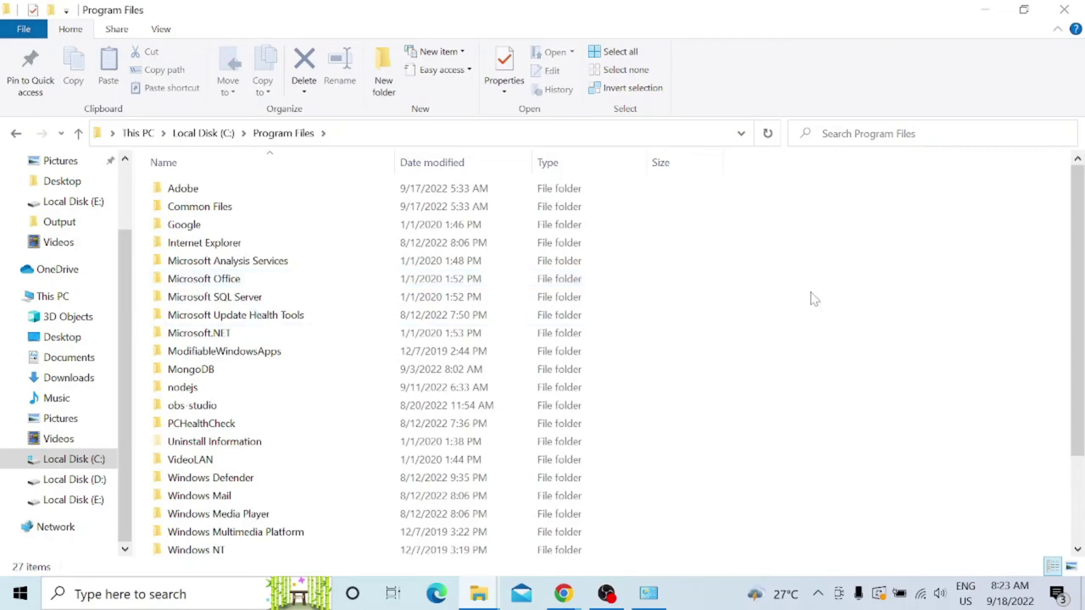
drag(1073, 262, 1082, 347)
drag(1082, 385, 1082, 337)
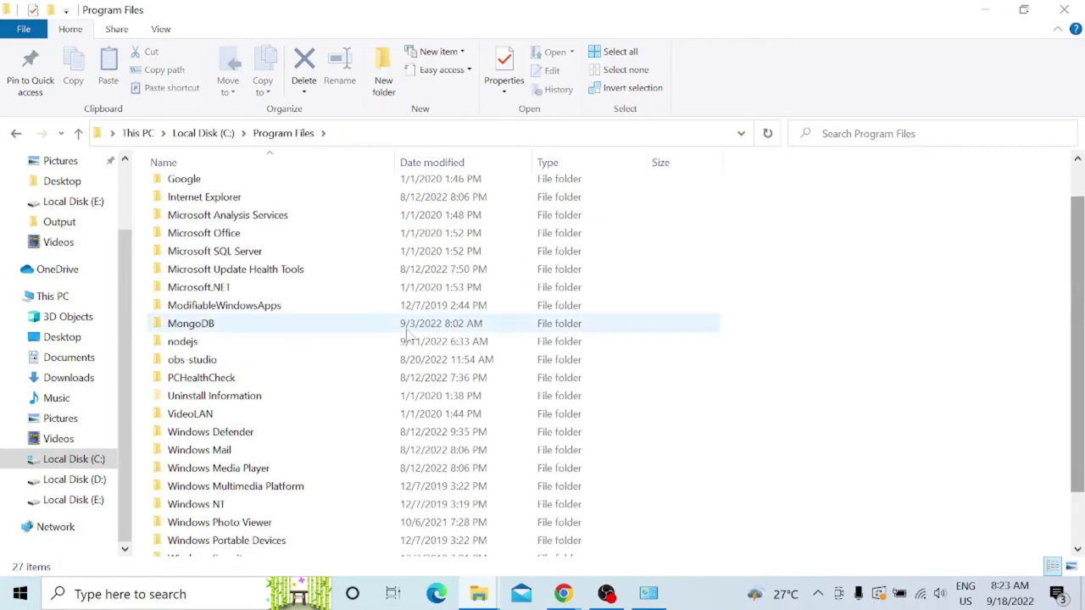
double_click(273, 331)
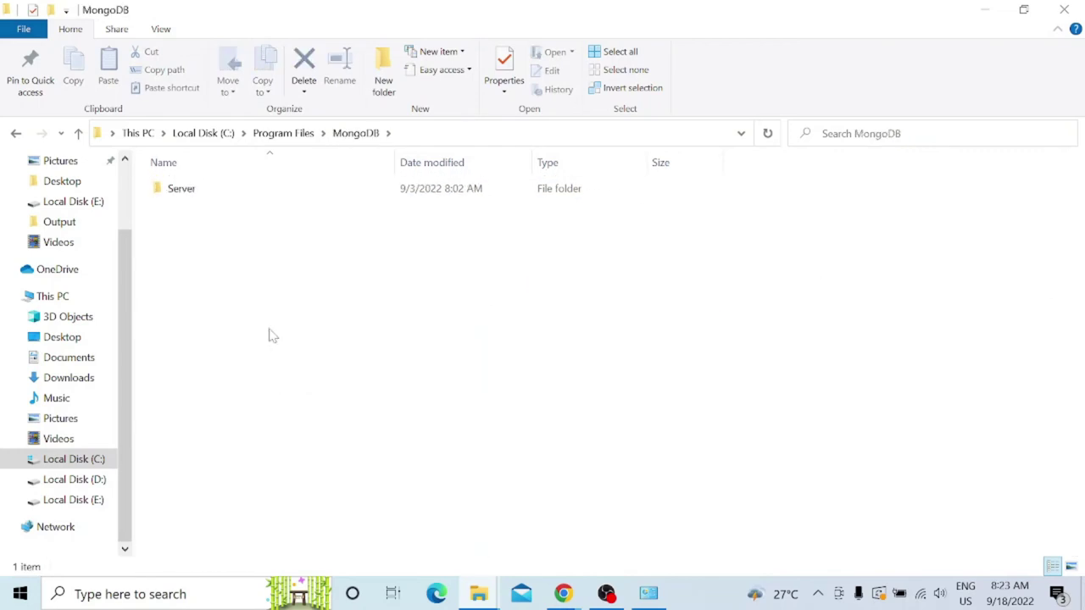
double_click(239, 200)
click(237, 200)
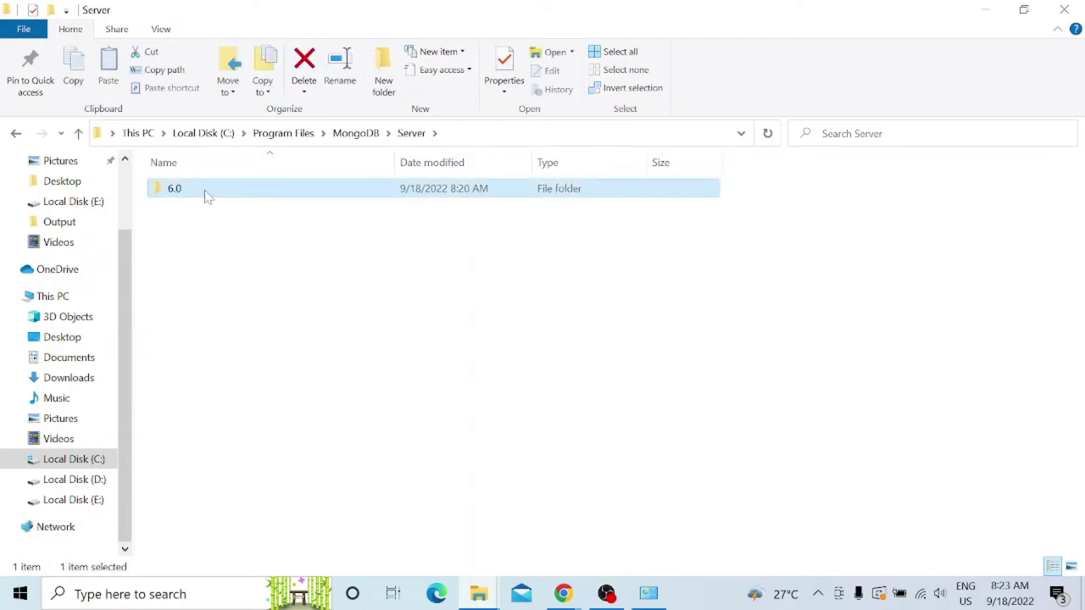
double_click(207, 193)
double_click(217, 191)
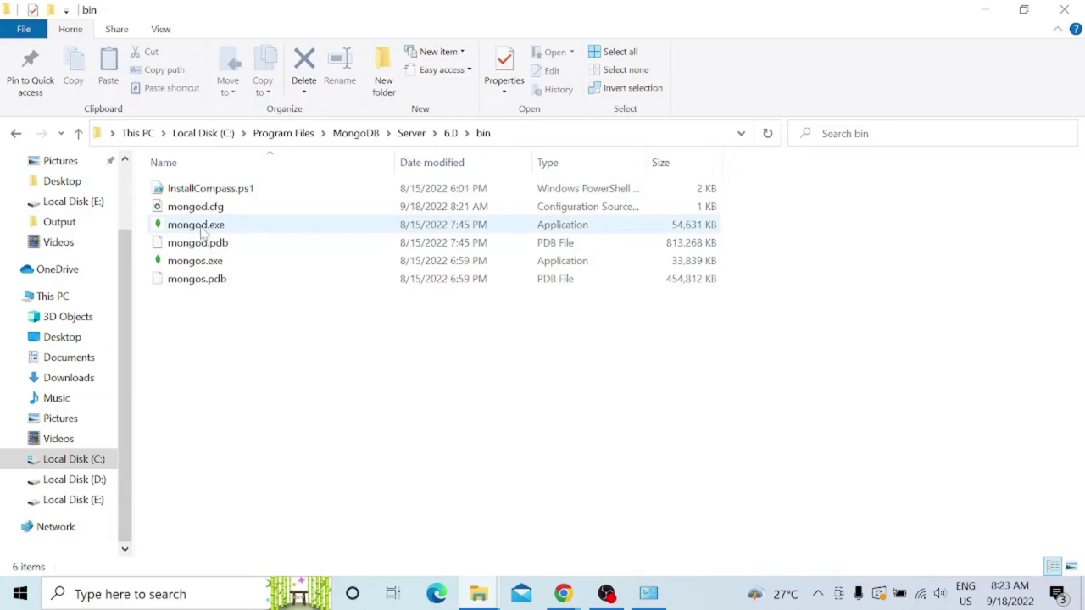
Open a maximized Command Prompt and check the installed MongoDB server version with mongod --version
mouse_move(244, 227)
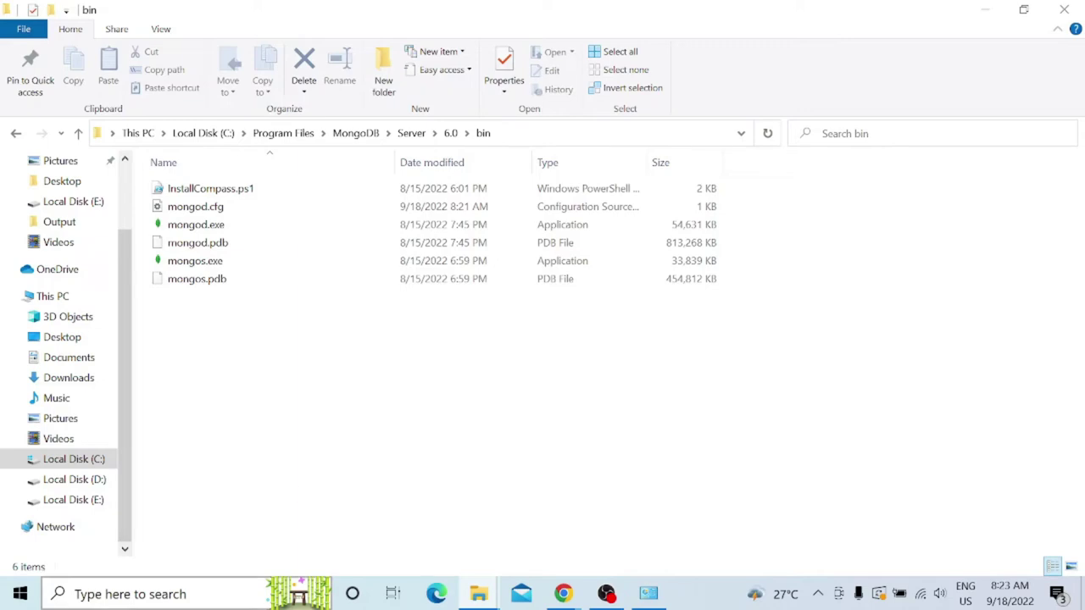
click(12, 598)
text(cmd)
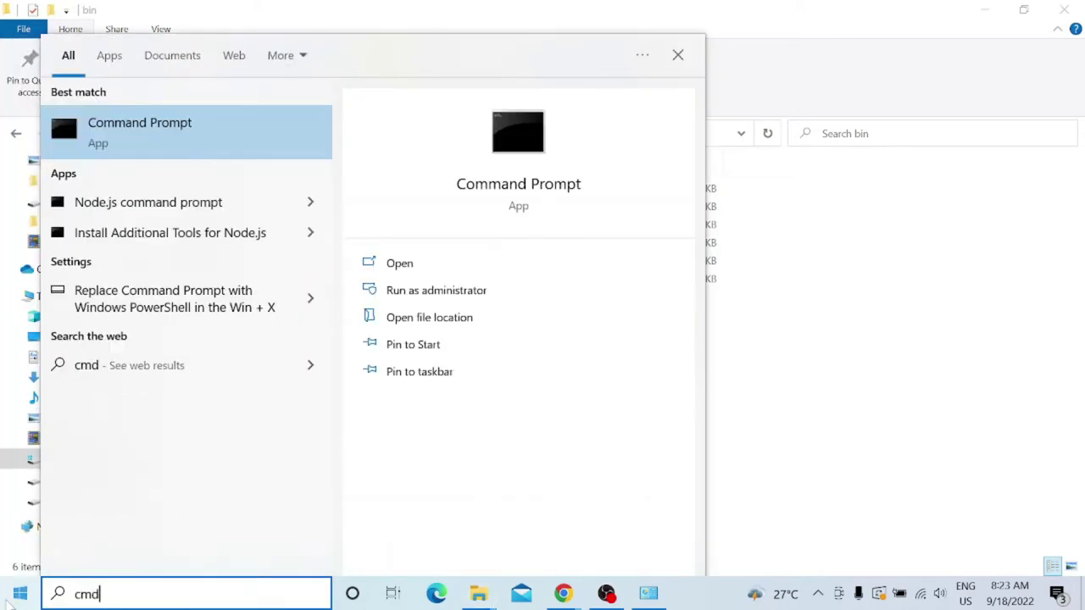
key(Return)
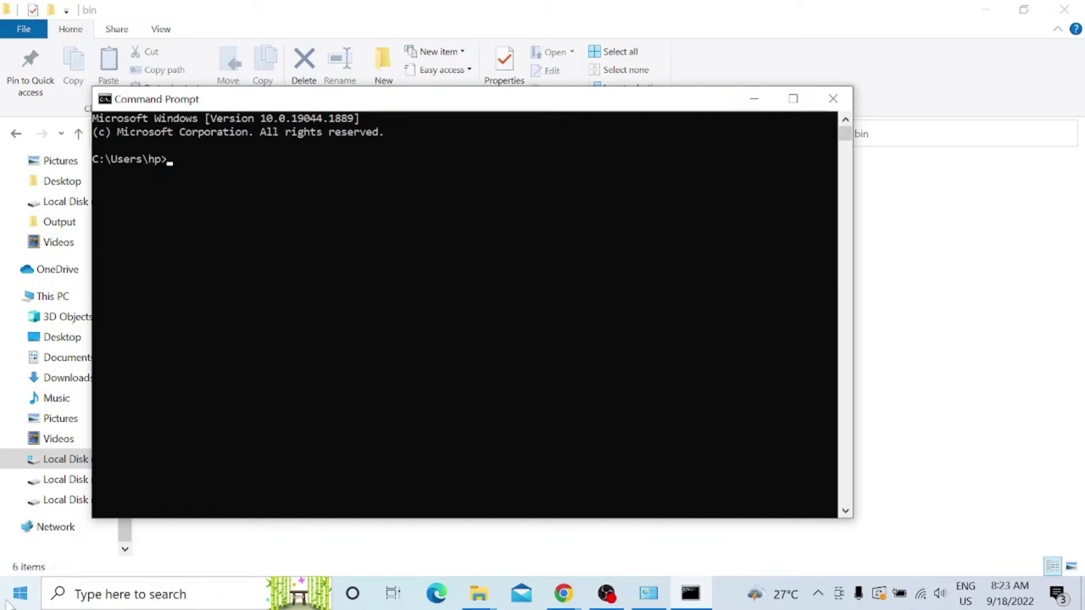
text(mongod --version)
key(Return)
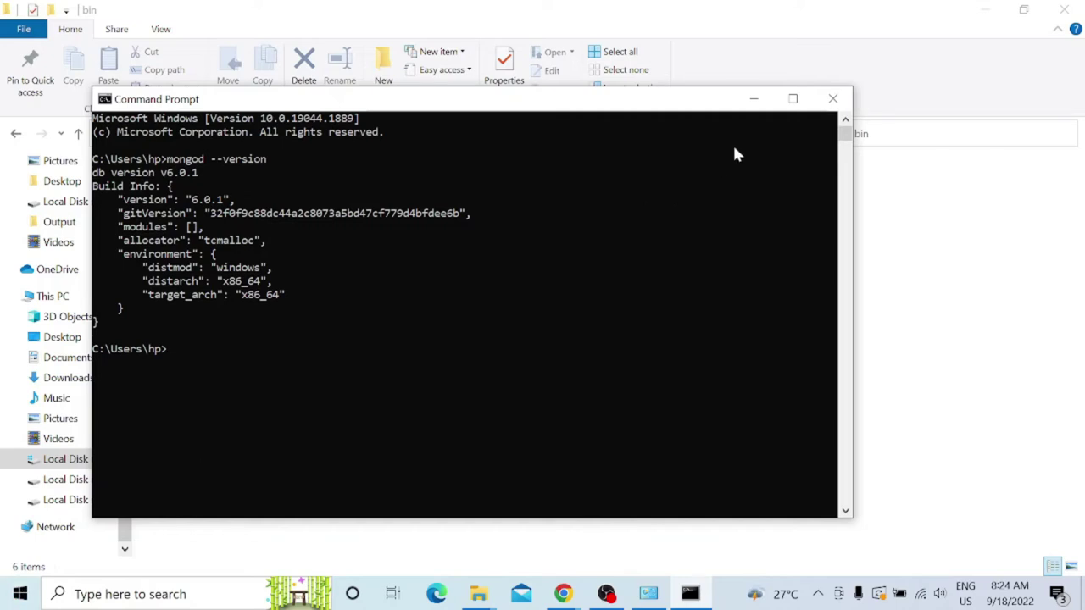
click(792, 99)
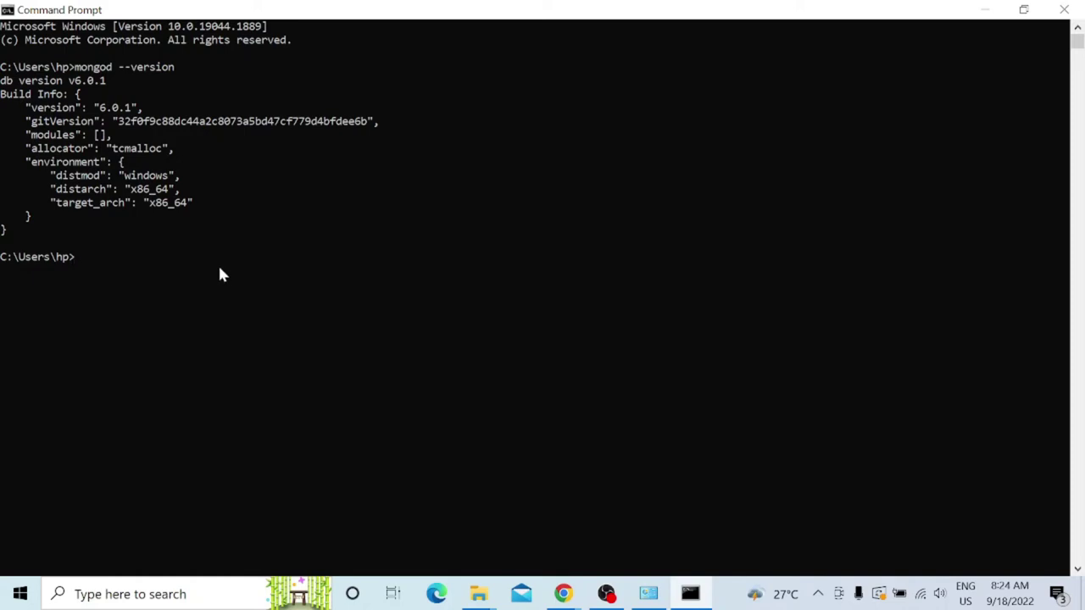
Try to start the MongoDB server with mongod and examine the data directory path named in its log output
text(mongod)
key(Return)
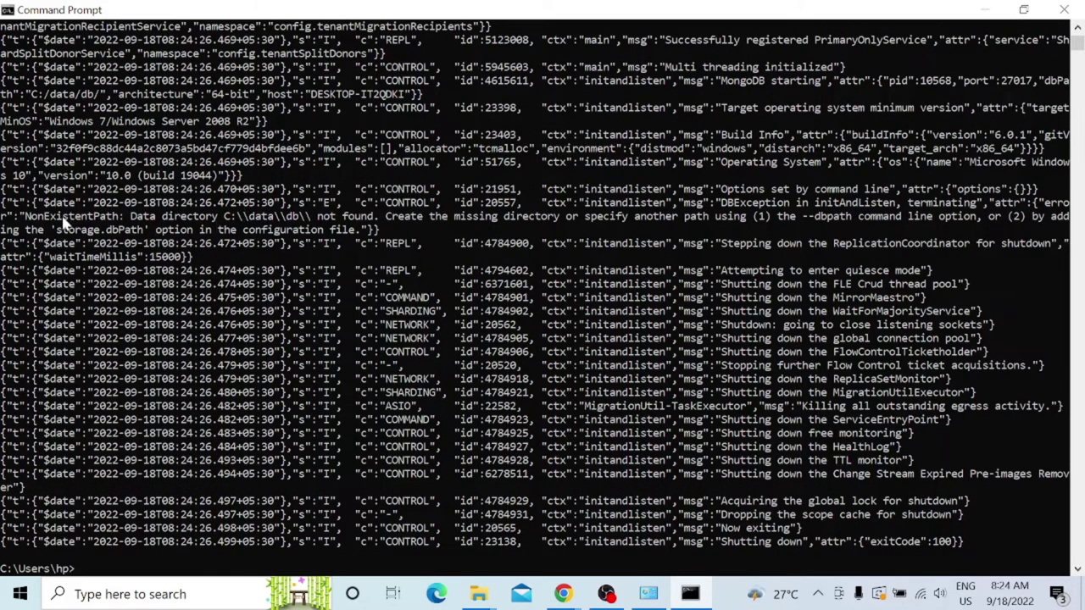
drag(31, 217, 360, 223)
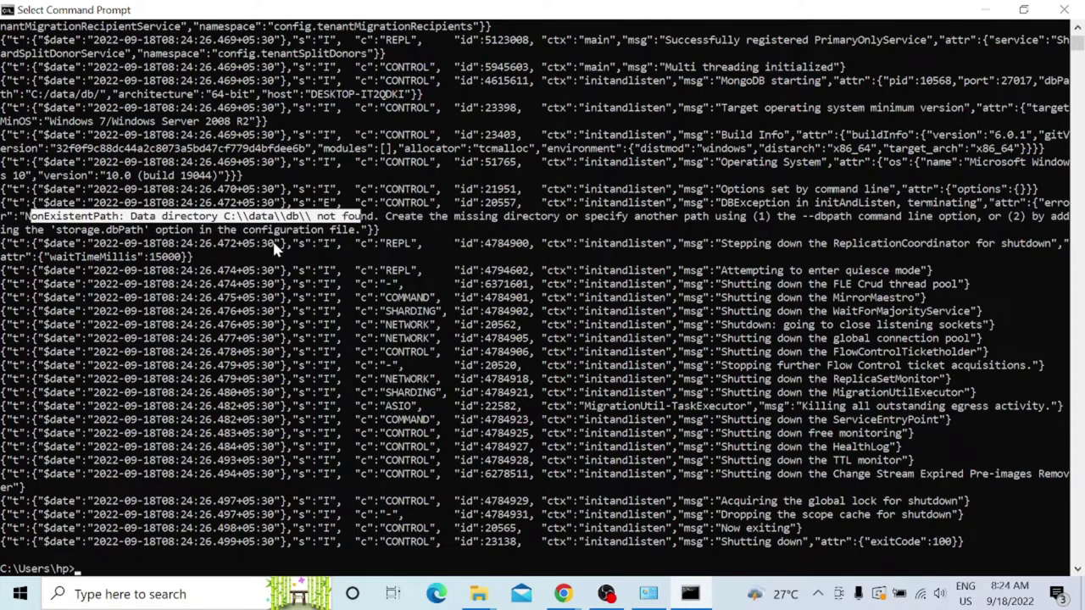
click(255, 215)
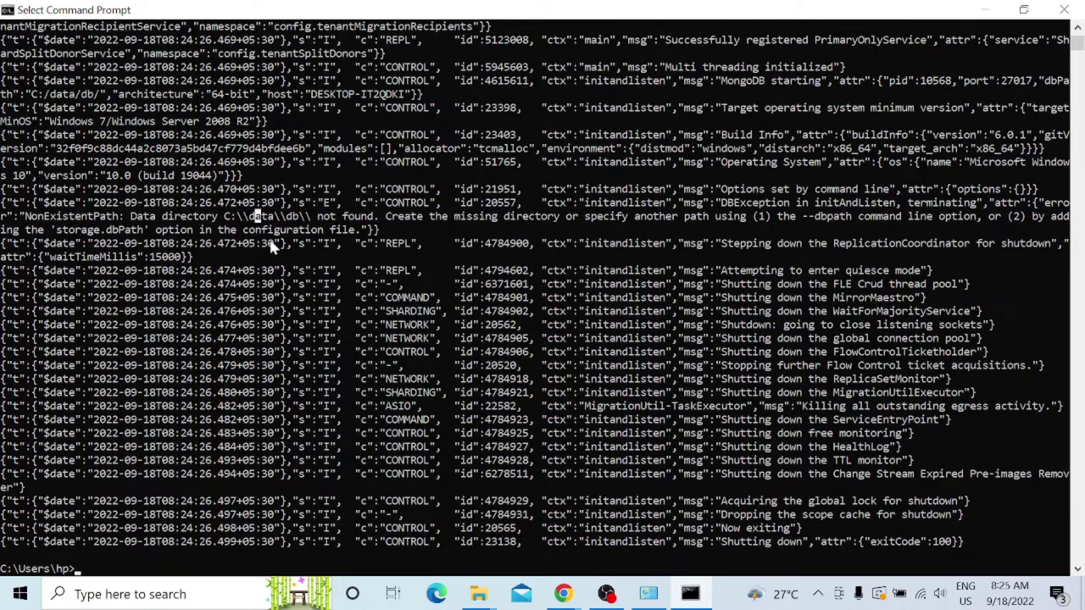
drag(273, 217, 252, 215)
drag(306, 218, 287, 217)
Create a folder named data on Local Disk (C:) and open it
click(974, 16)
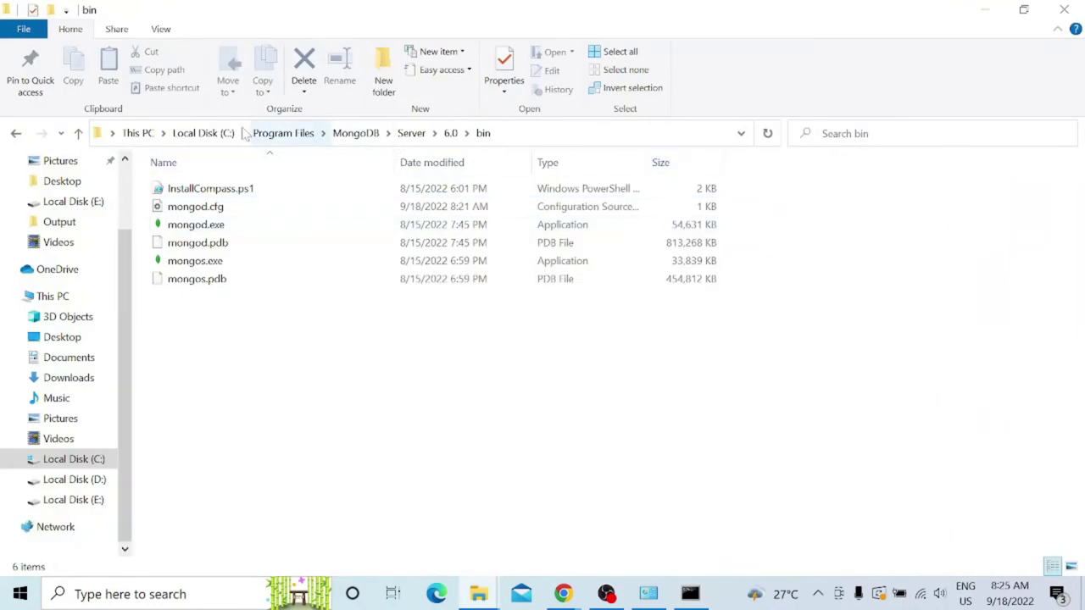
click(207, 133)
click(239, 413)
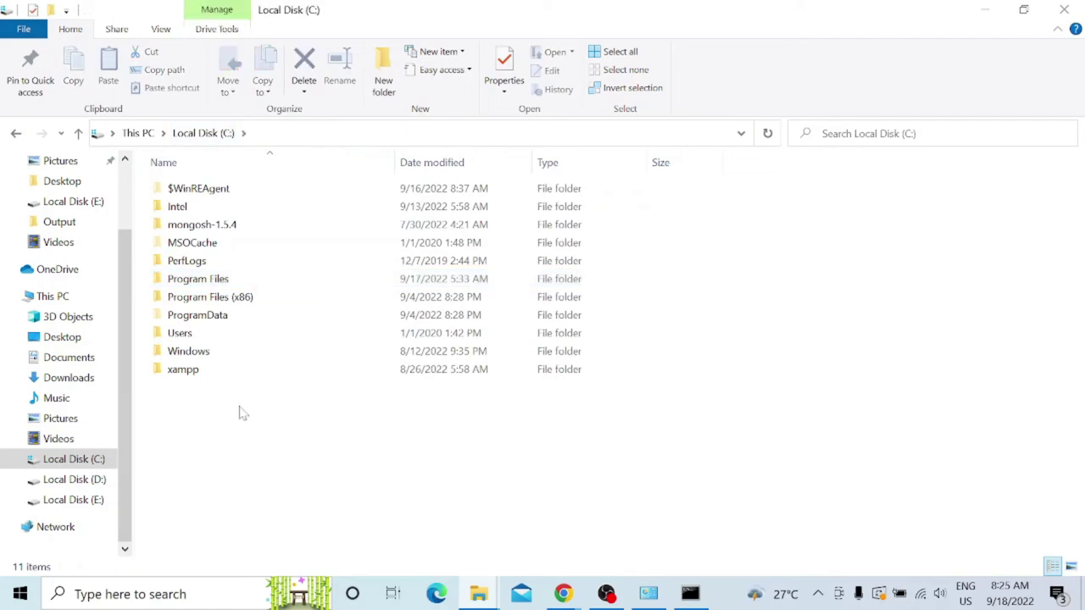
click(384, 74)
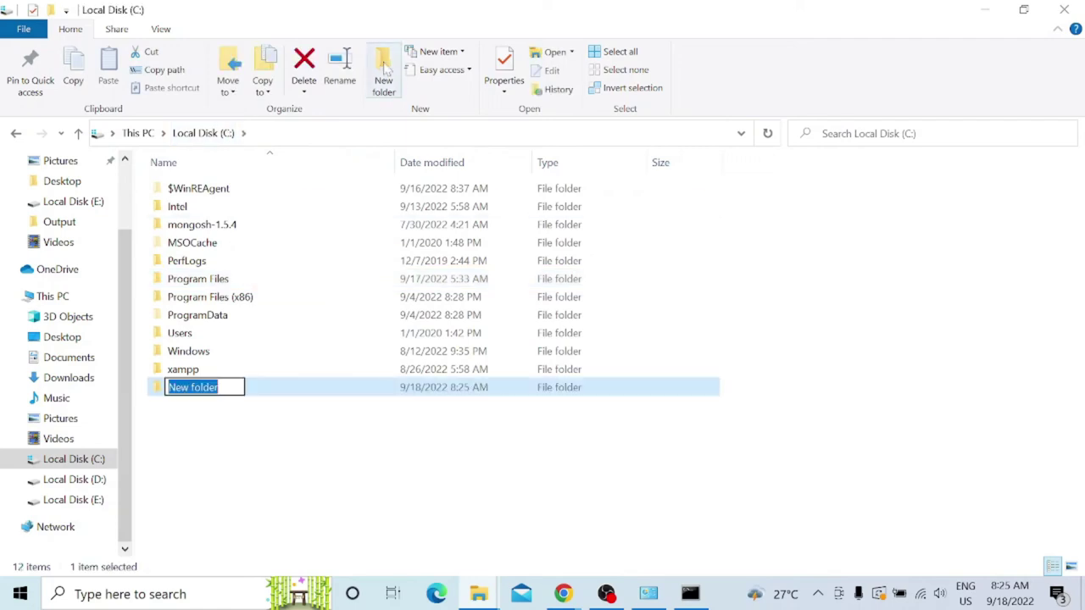
text(data)
key(Return)
key(Return)
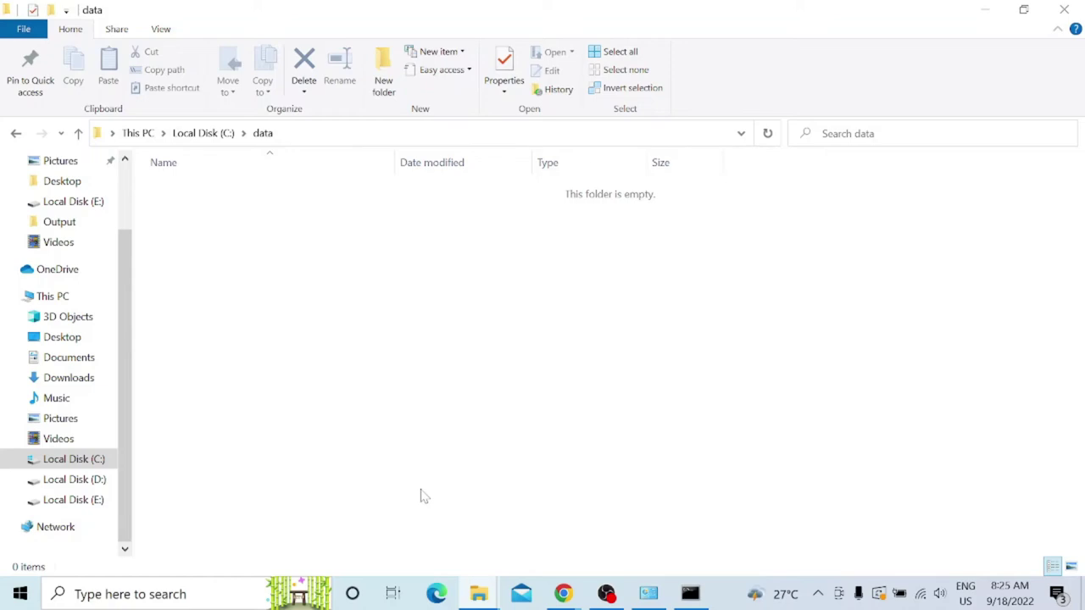
Create a subfolder named db inside C:\data
click(384, 76)
text(dd)
key(BackSpace)
text(b)
key(Return)
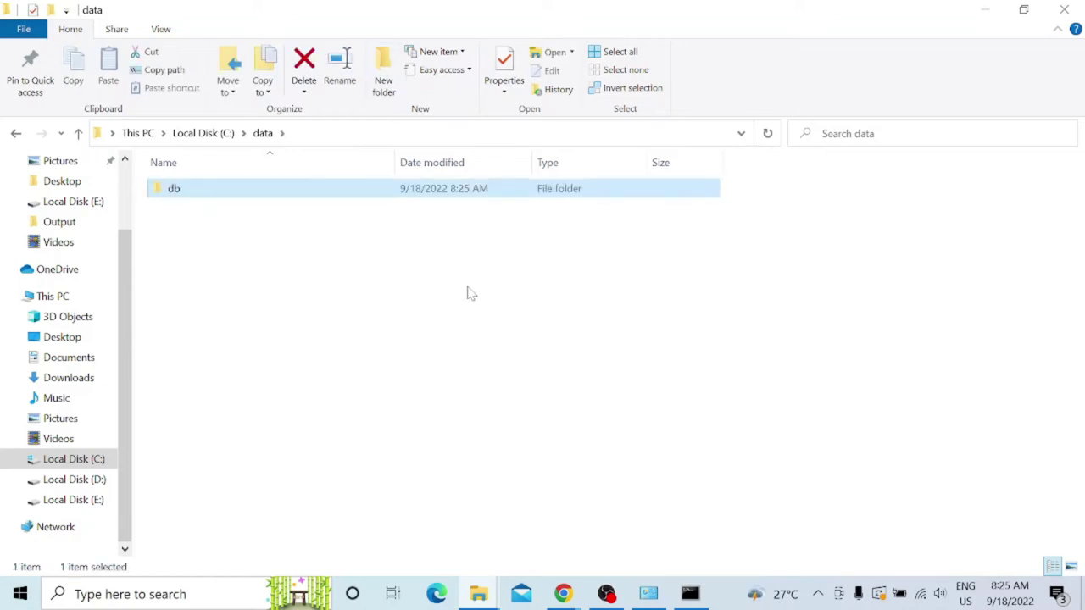
Return to Command Prompt, clear the screen with cls, start the server with mongod and review the beginning of its log
click(690, 594)
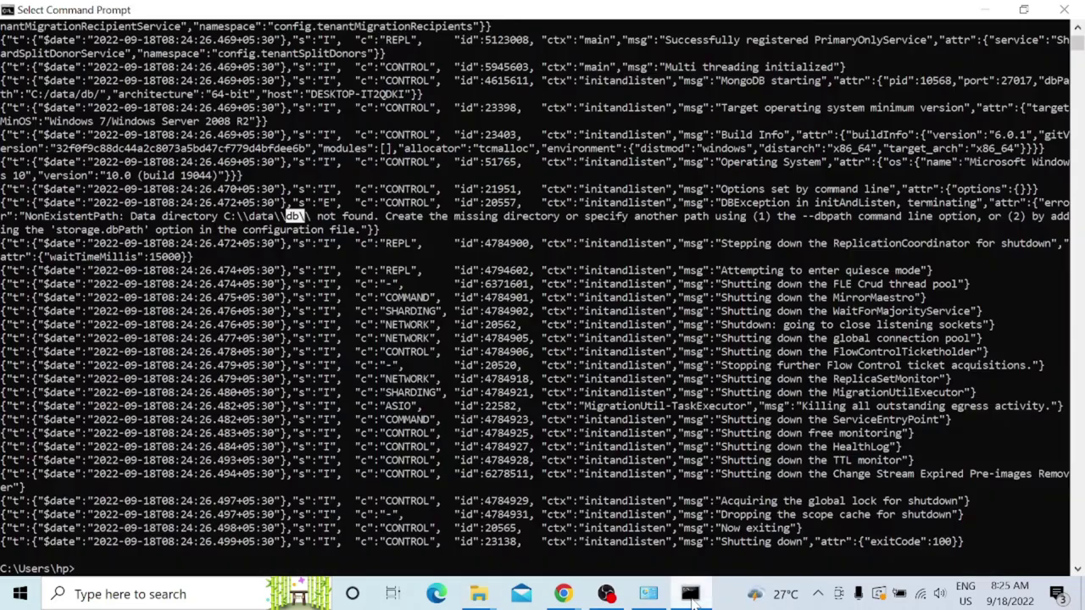
mouse_move(563, 593)
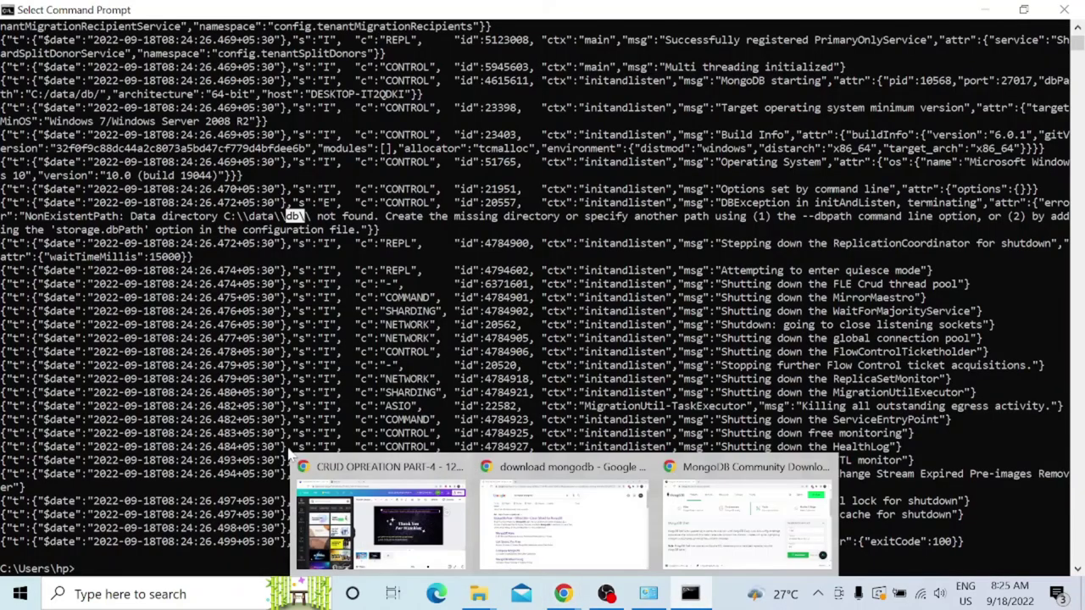
text(c)
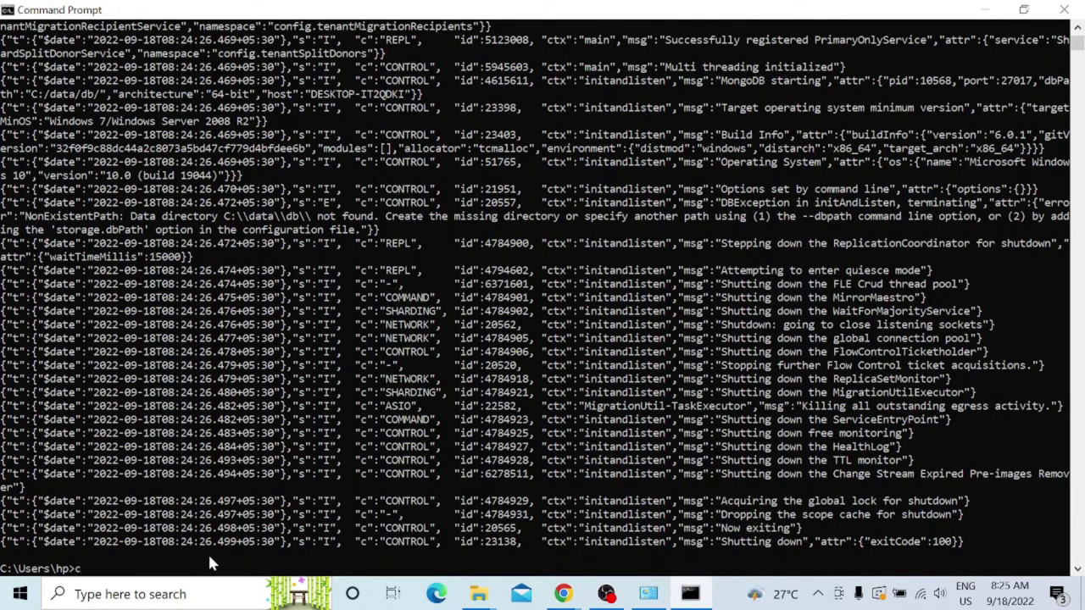
text(ls)
key(Return)
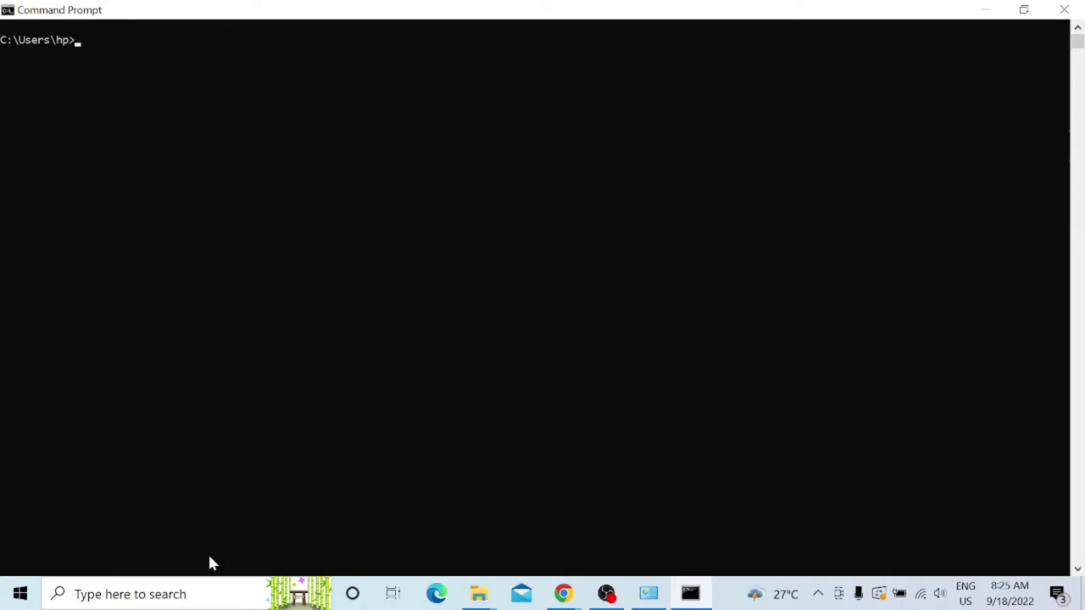
text(cls)
key(Return)
text(mongod)
key(Return)
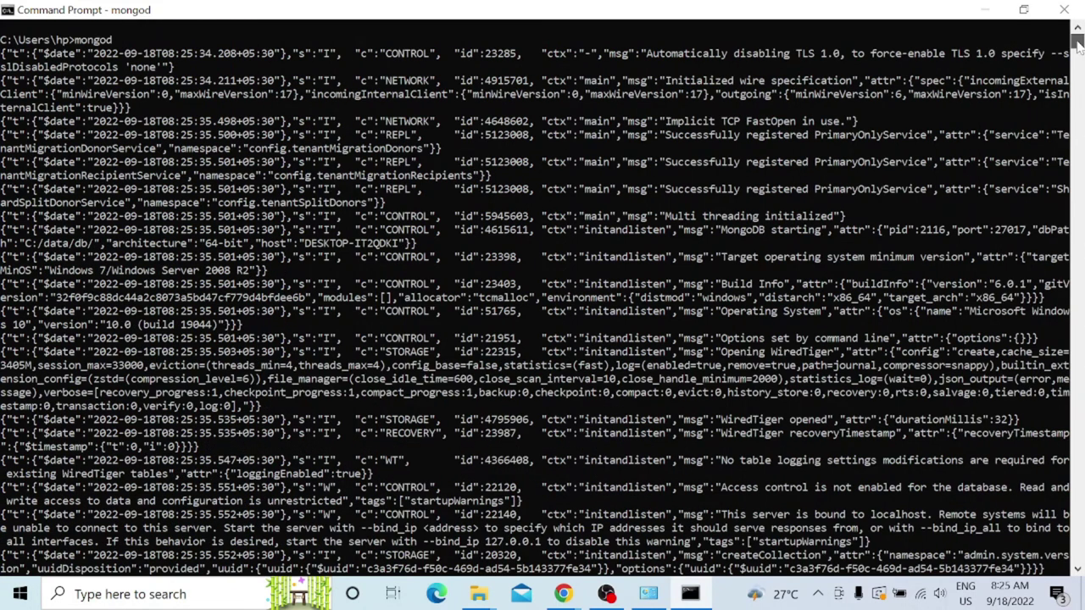
drag(1078, 48, 1079, 38)
Open Program Files > MongoDB > Server > 6.0 > bin on Local Disk (C:) in File Explorer and copy the folder's path
click(986, 11)
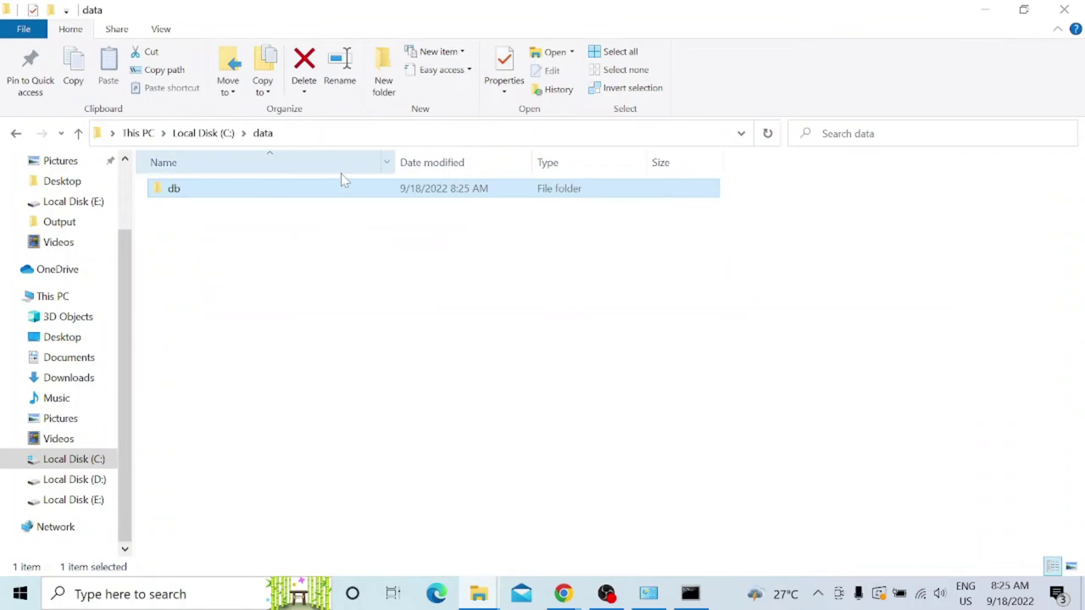
click(210, 134)
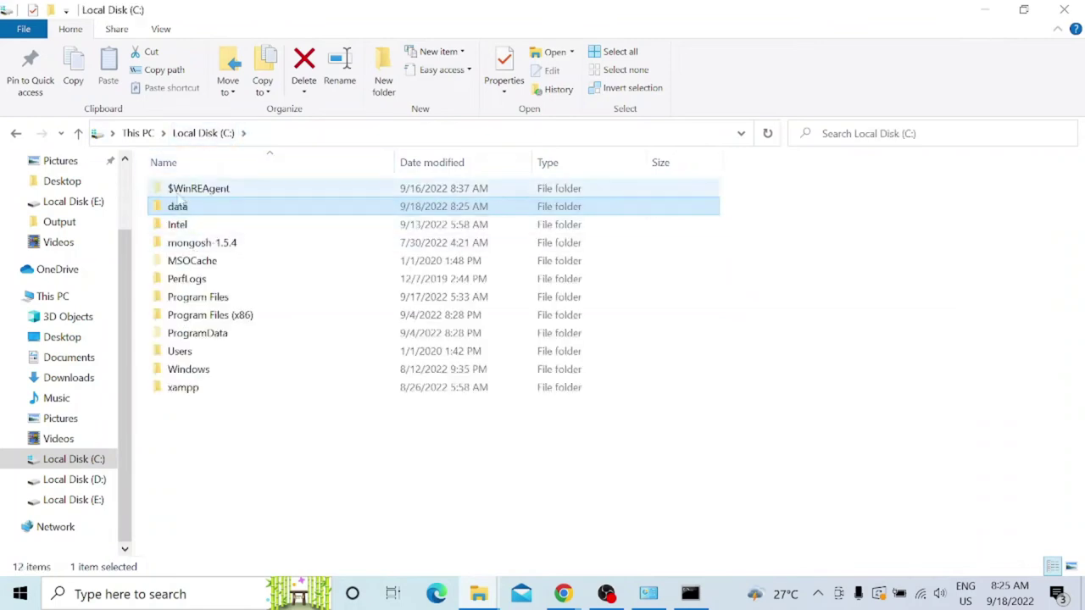
click(144, 135)
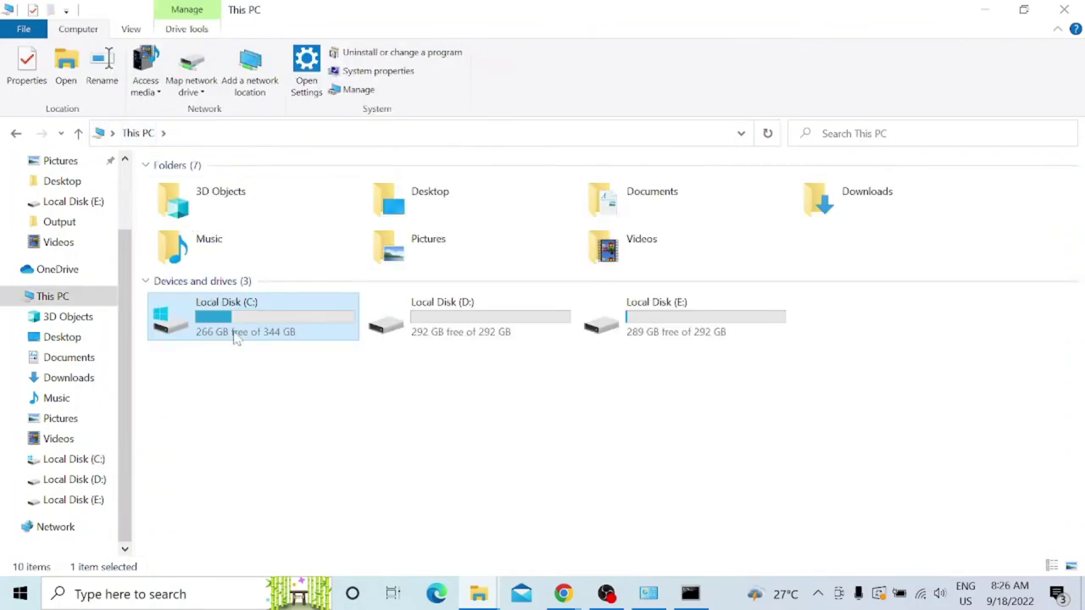
double_click(236, 335)
double_click(231, 297)
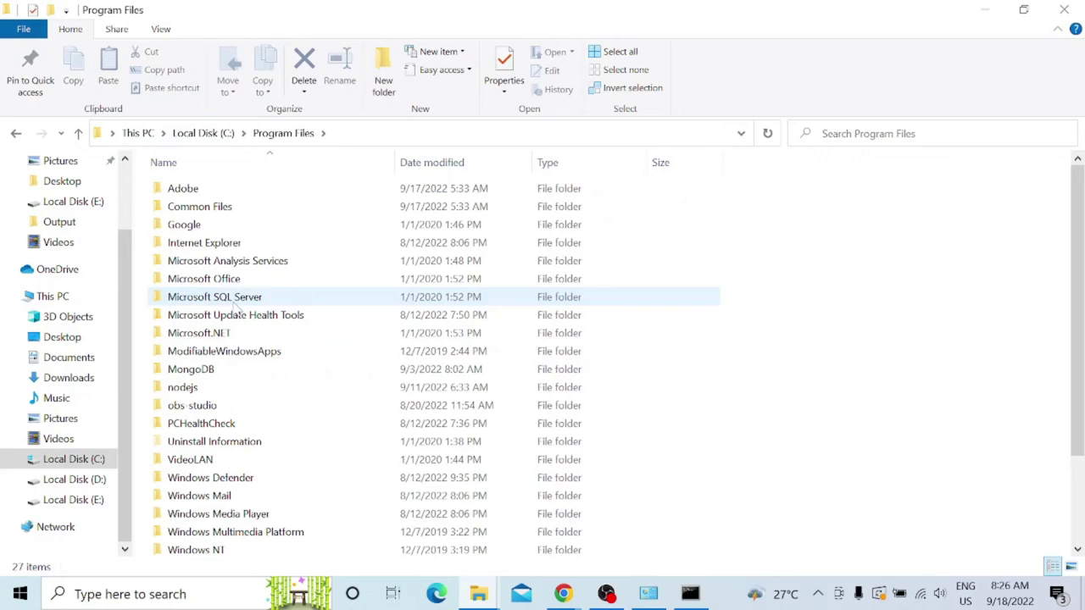
double_click(258, 371)
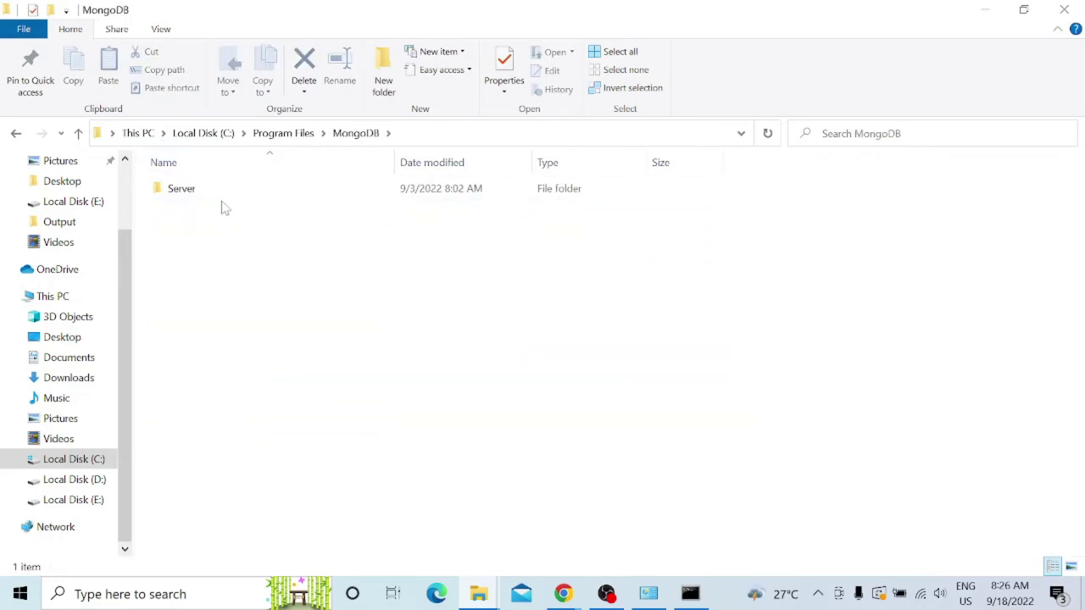
double_click(220, 189)
click(219, 189)
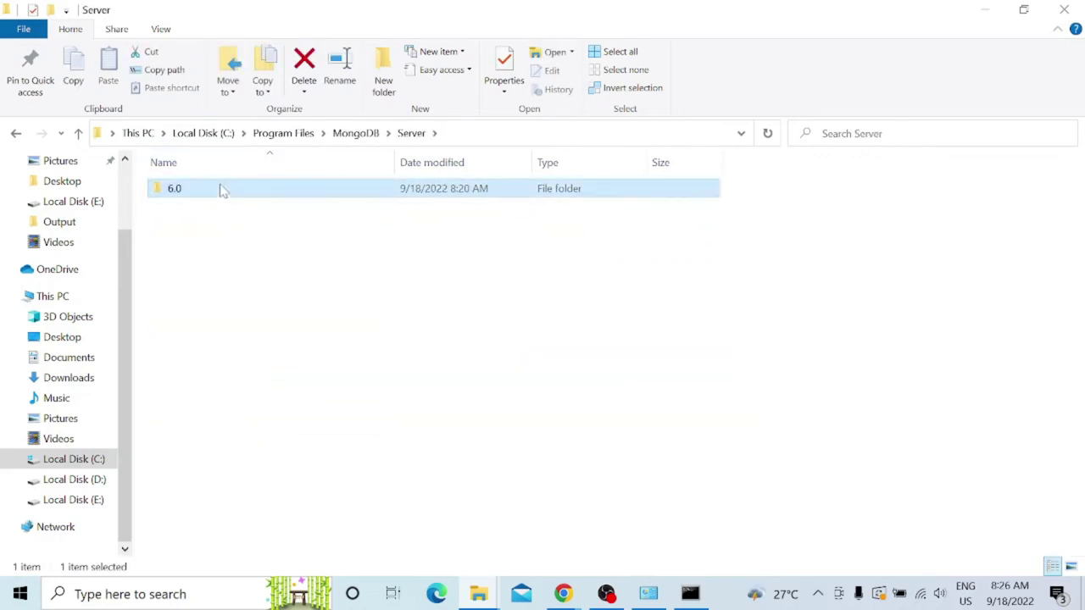
double_click(221, 190)
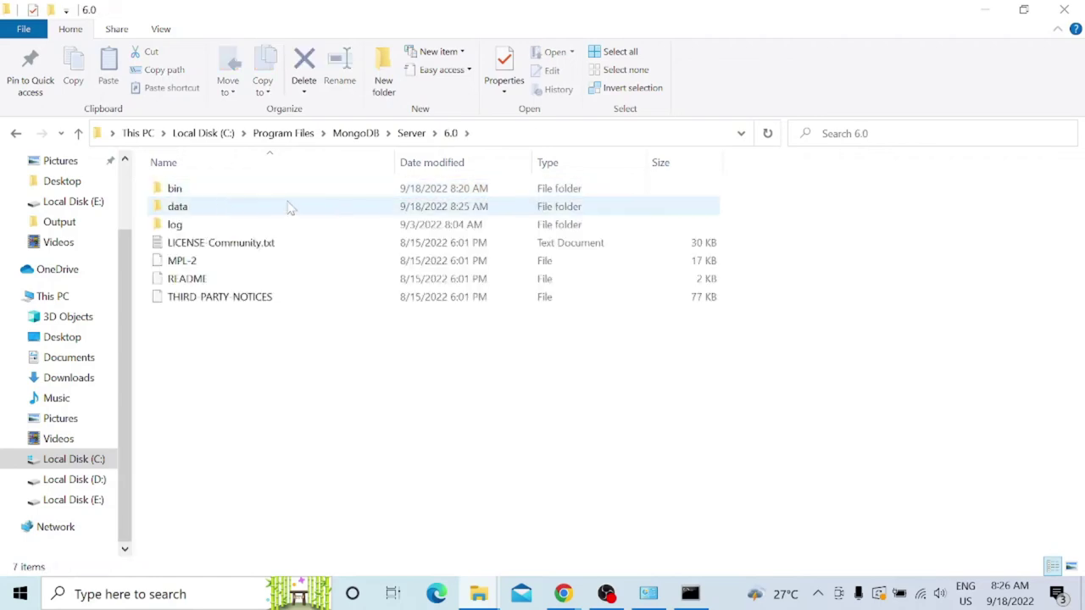
double_click(227, 190)
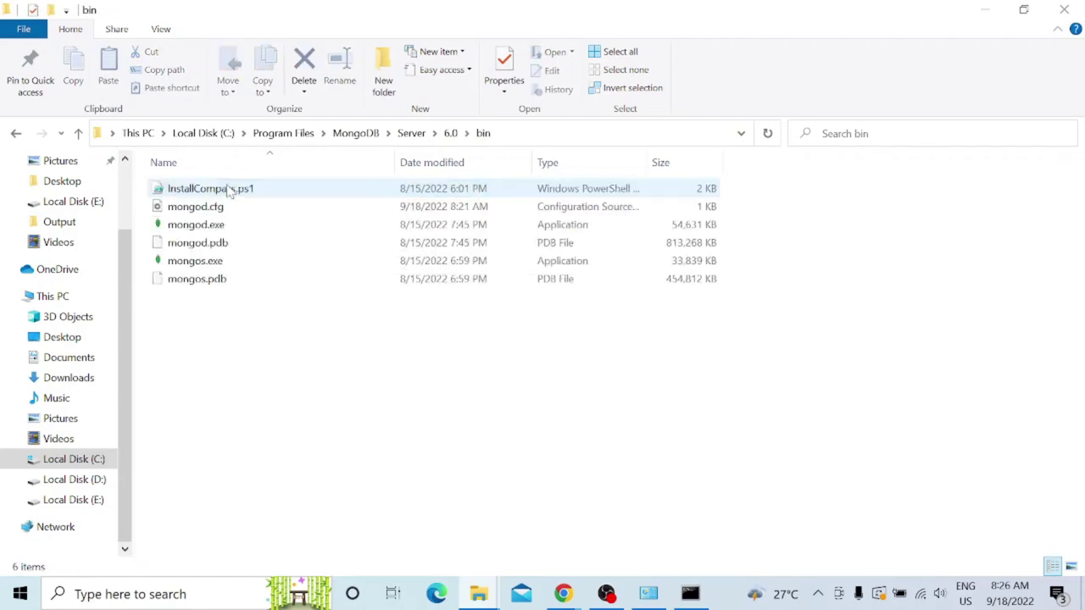
click(525, 134)
key(ctrl+c)
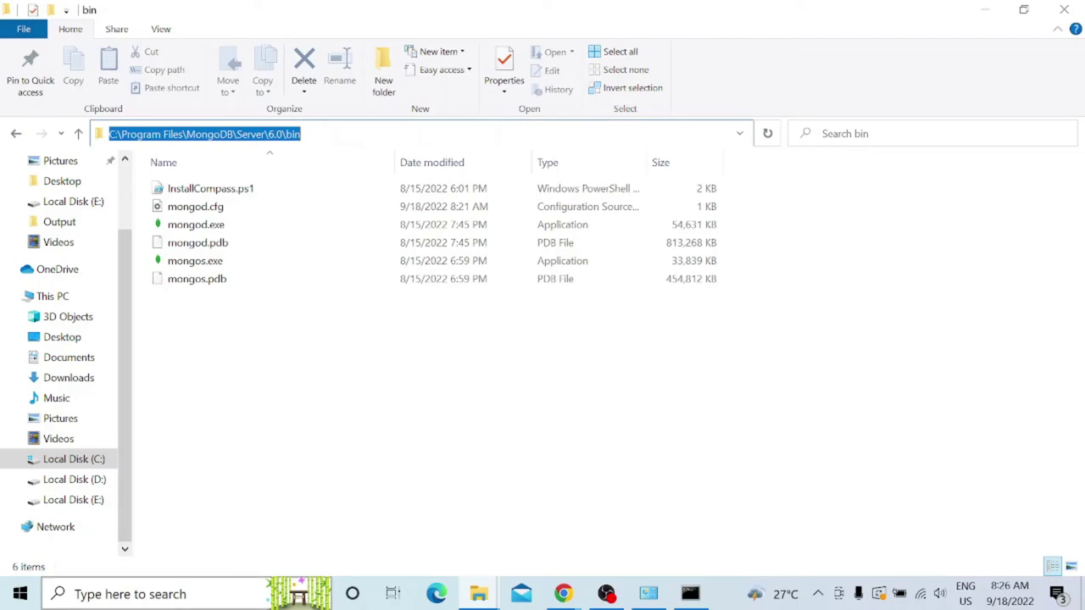
Search Windows for env, open the system environment variables settings and bring up the Environment Variables dialog
click(132, 596)
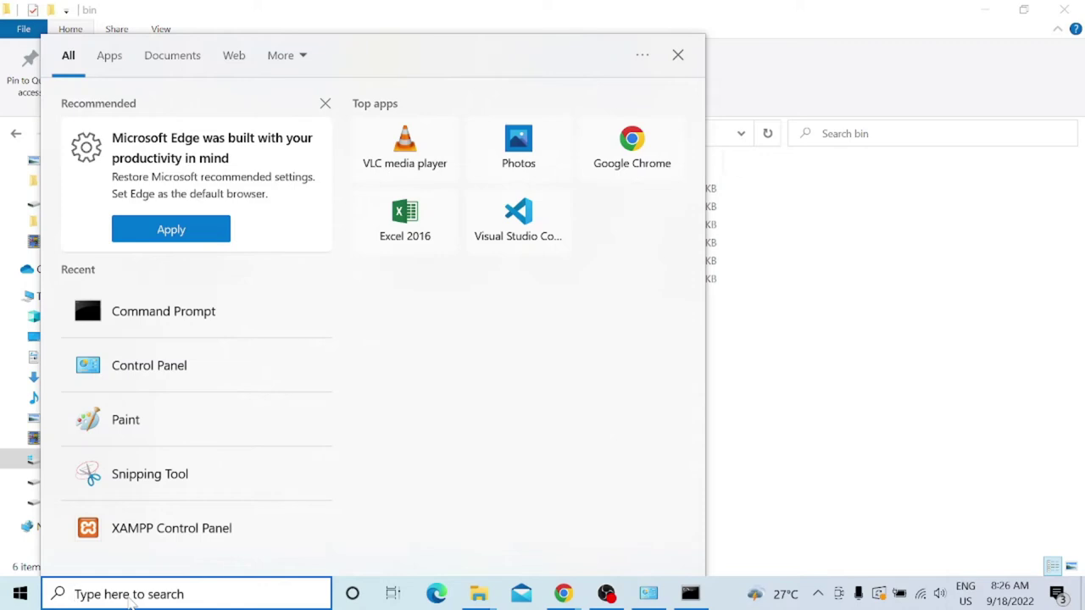
text(env)
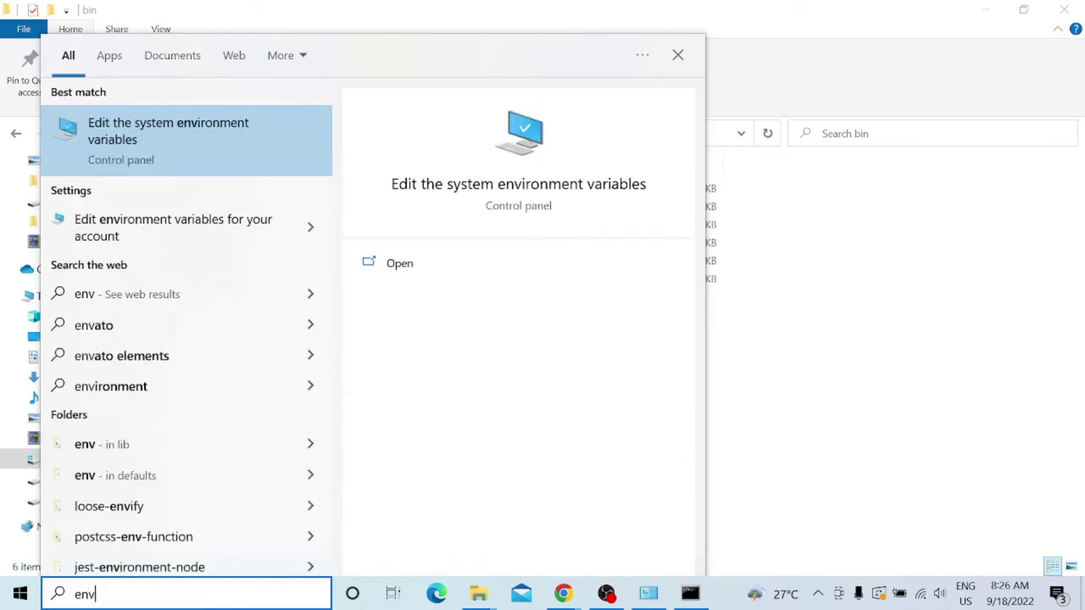
key(Return)
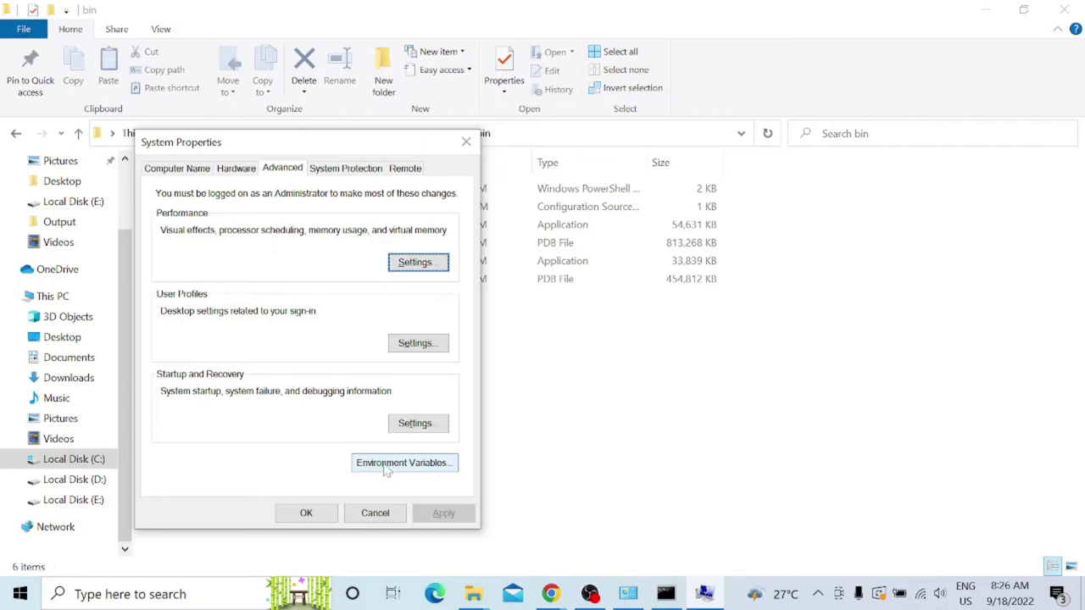
click(386, 469)
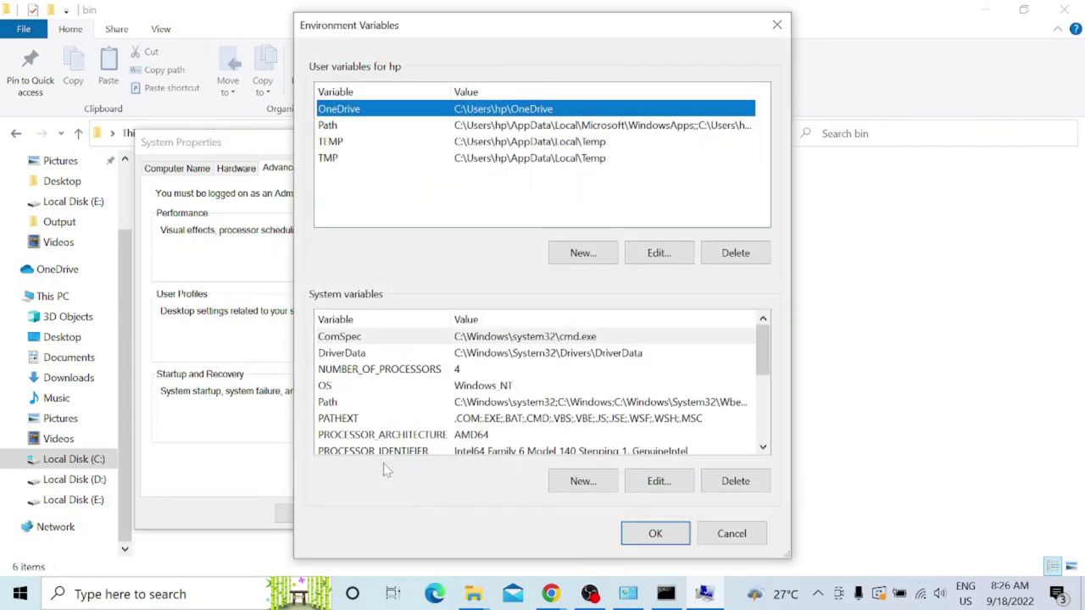
click(485, 405)
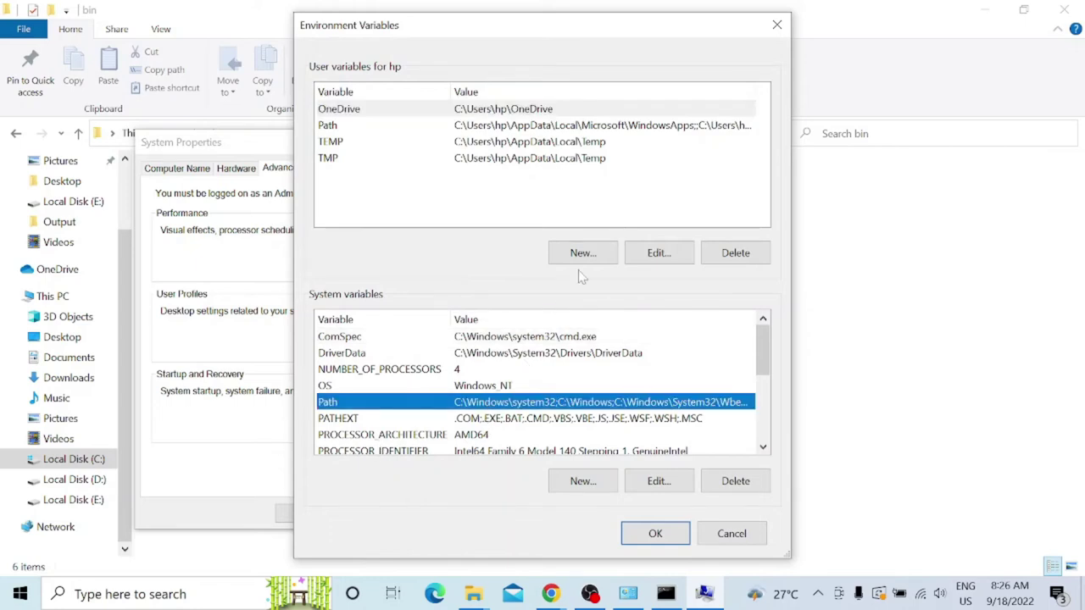
click(596, 485)
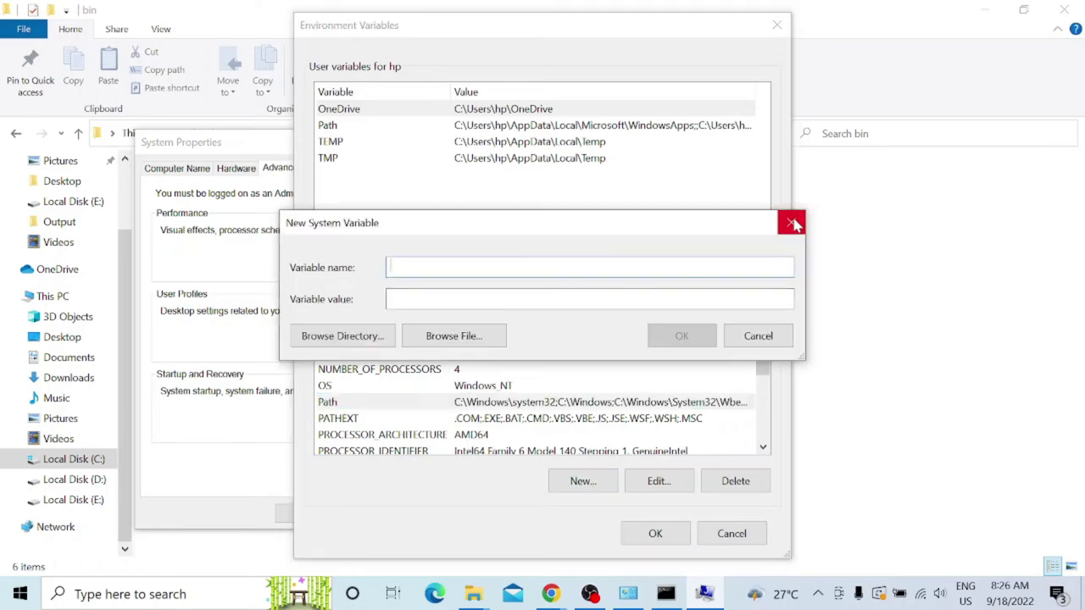
click(791, 222)
Add C:\Program Files\MongoDB\Server\6.0\bin as a new entry of the system Path variable and confirm all open settings dialogs
click(447, 405)
double_click(447, 405)
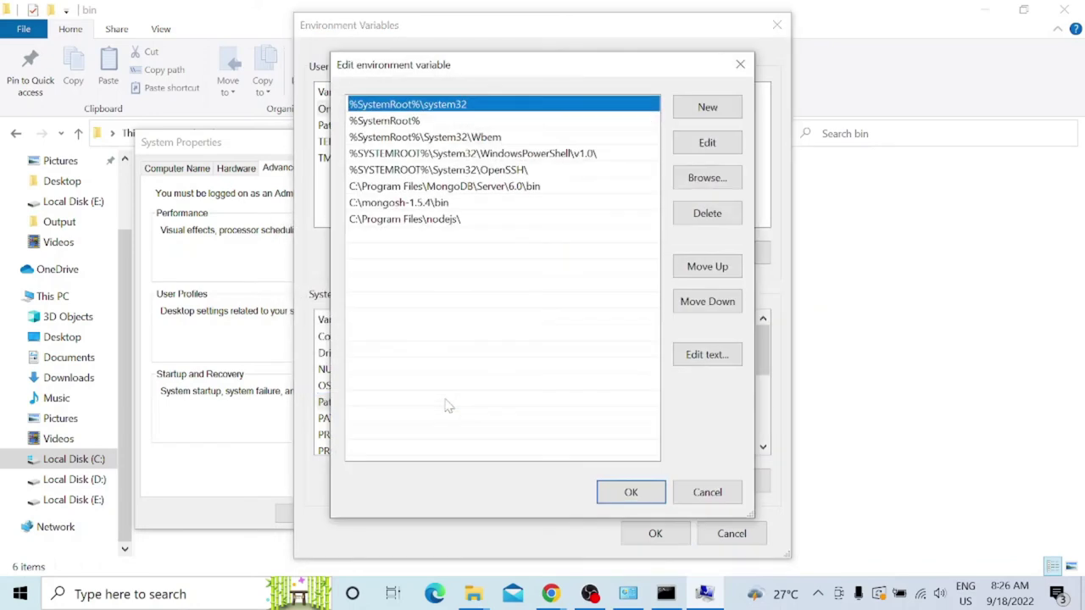
click(536, 245)
click(712, 109)
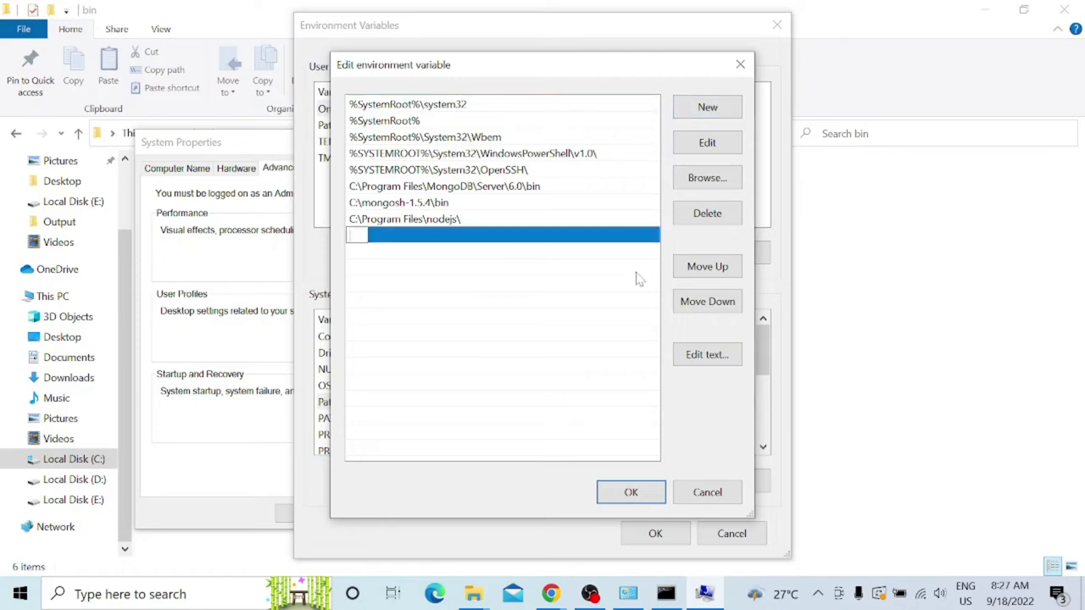
key(ctrl+v)
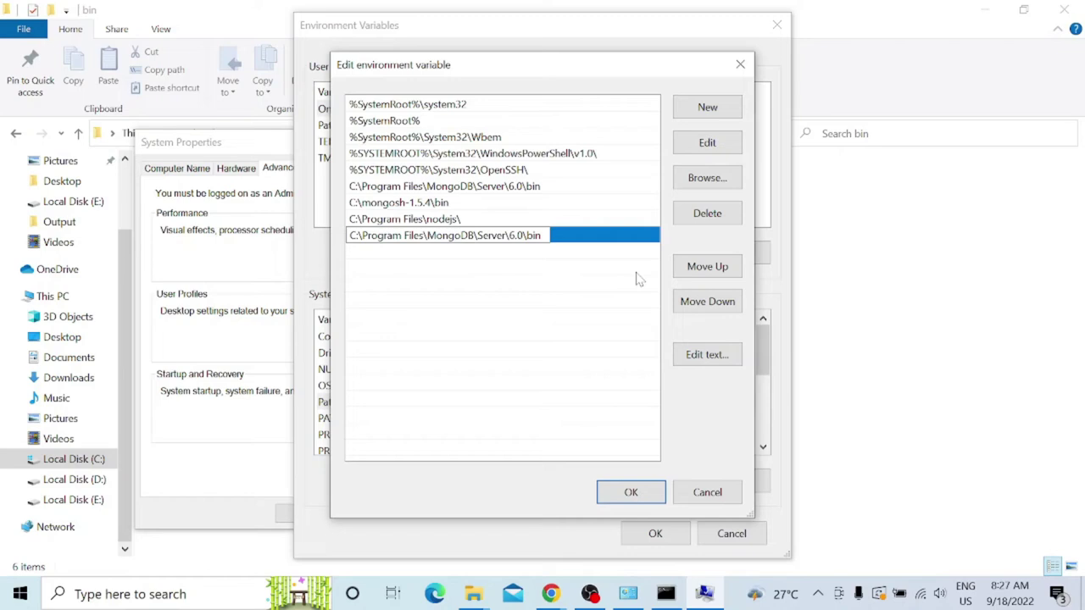
click(639, 280)
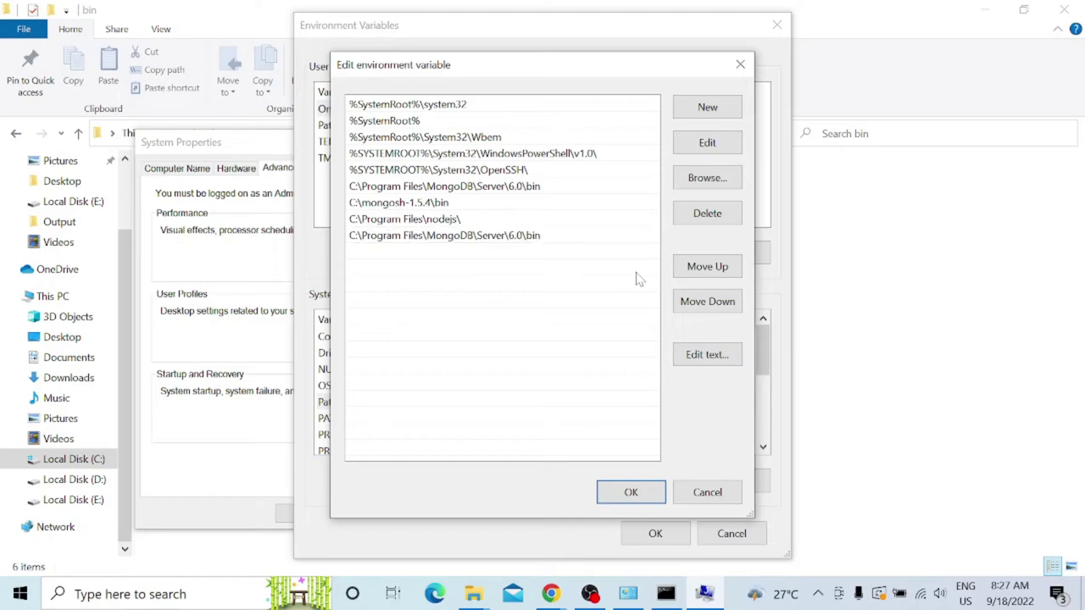
click(649, 493)
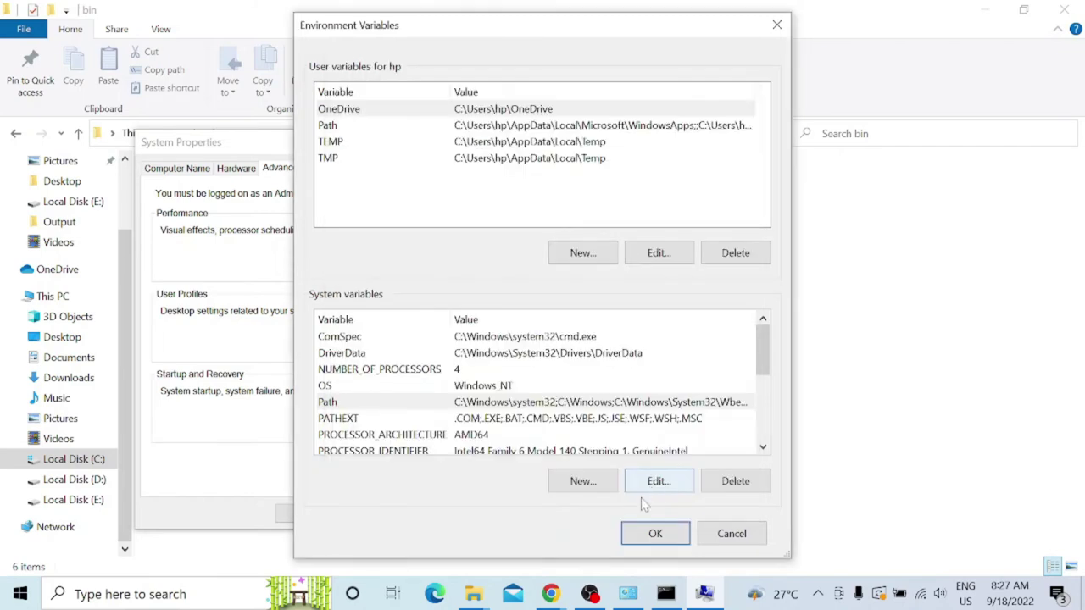
click(656, 534)
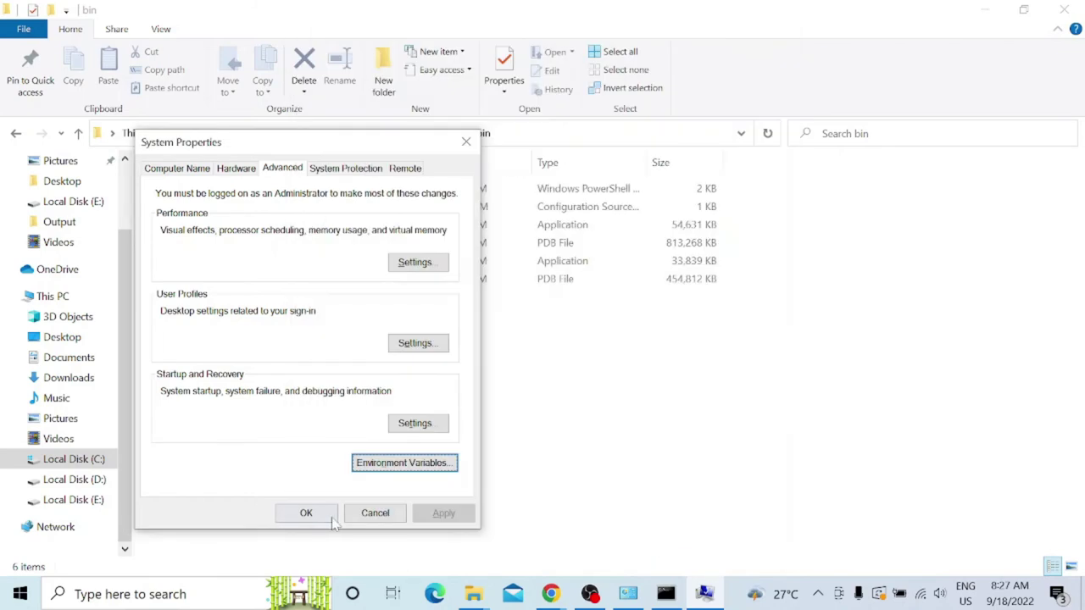
click(306, 512)
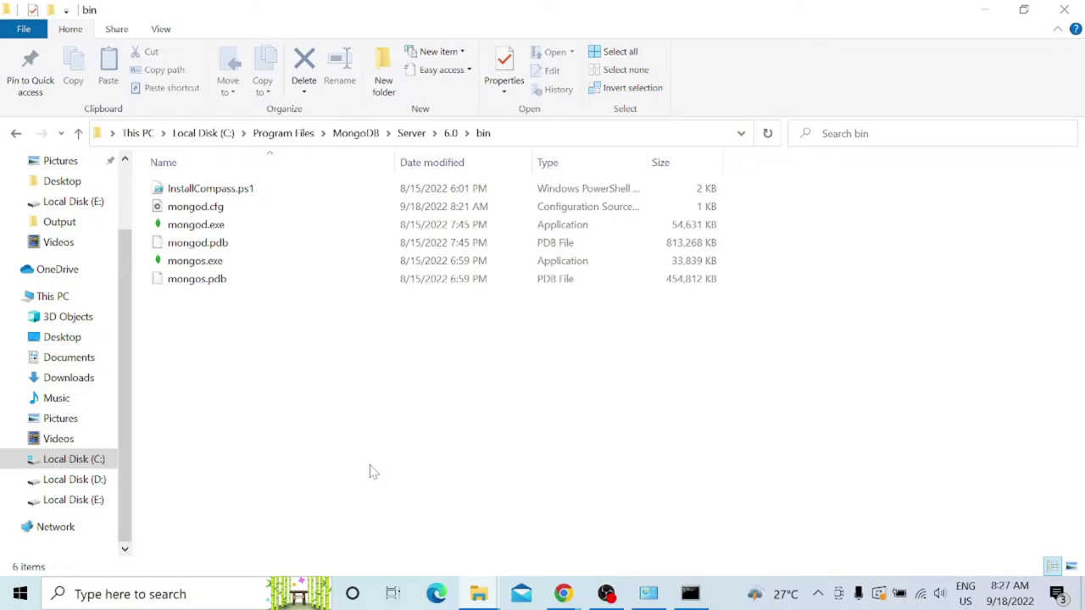
Open the bin folder of mongosh-1.5.4 on Local Disk (C:) and copy its path
click(288, 133)
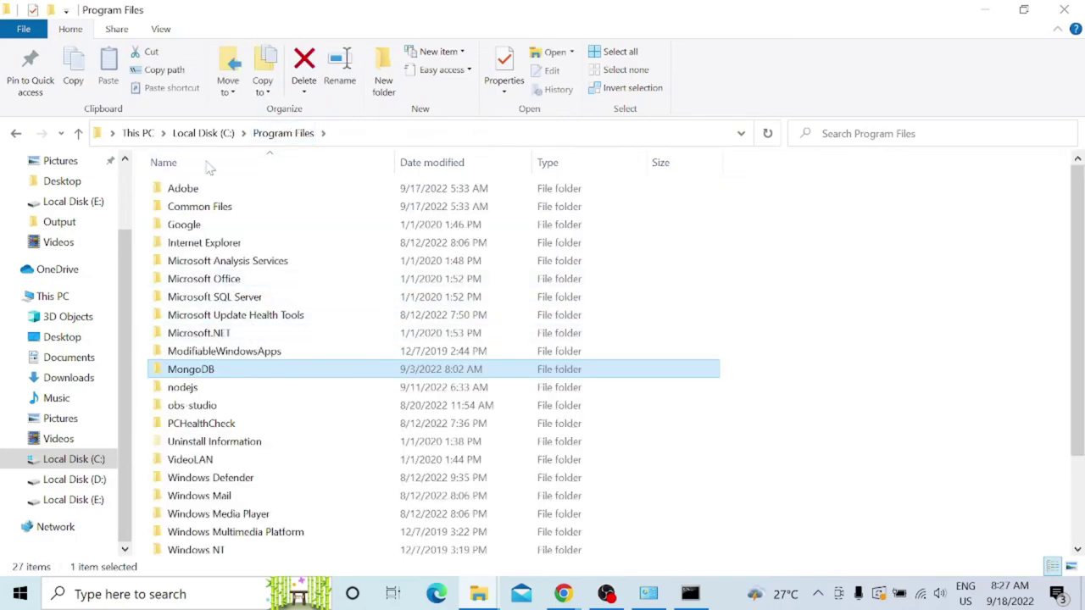
click(204, 133)
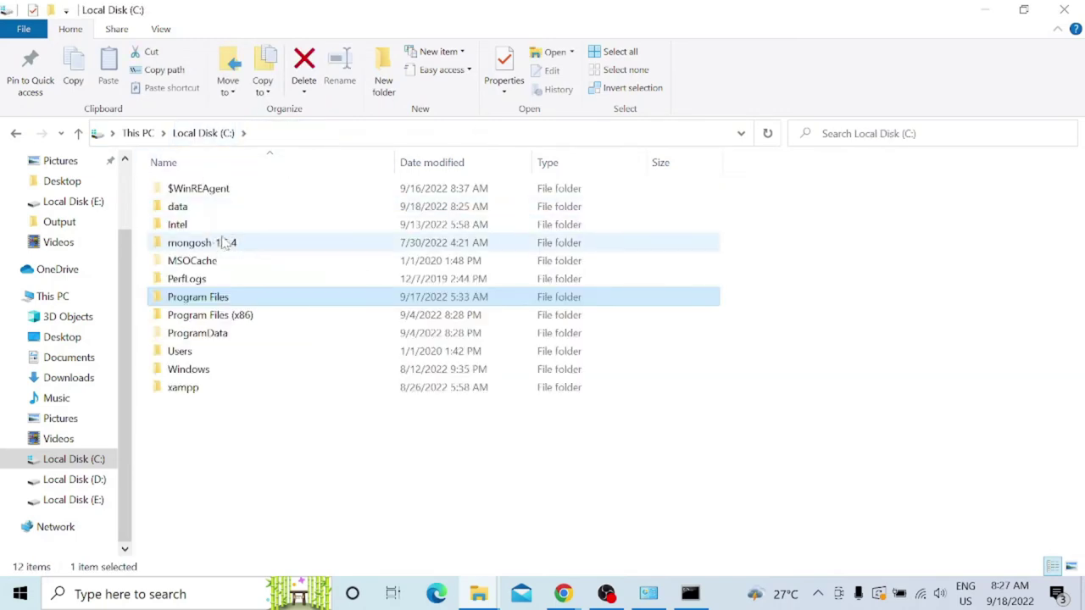
double_click(225, 242)
click(250, 191)
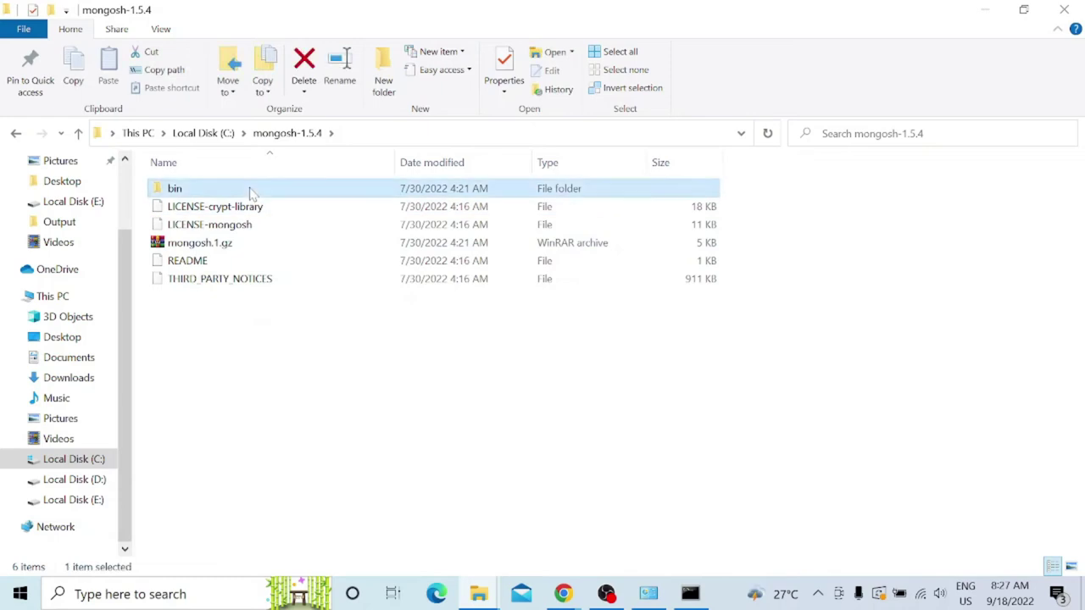
double_click(250, 192)
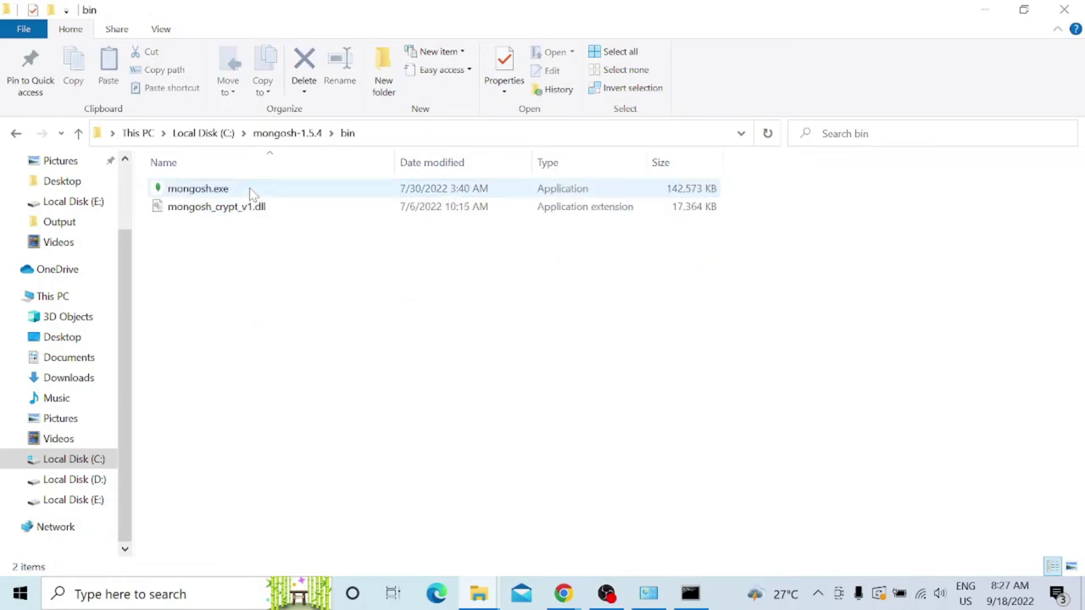
click(392, 136)
key(ctrl+c)
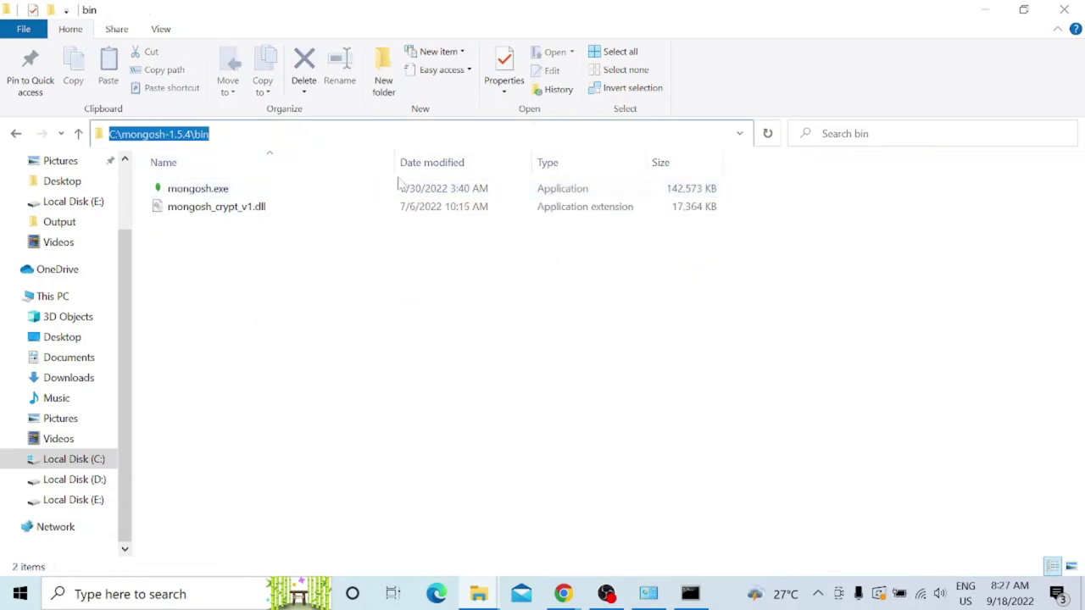
Search Windows for en, open the system environment variables settings and bring up the Environment Variables dialog again
click(648, 596)
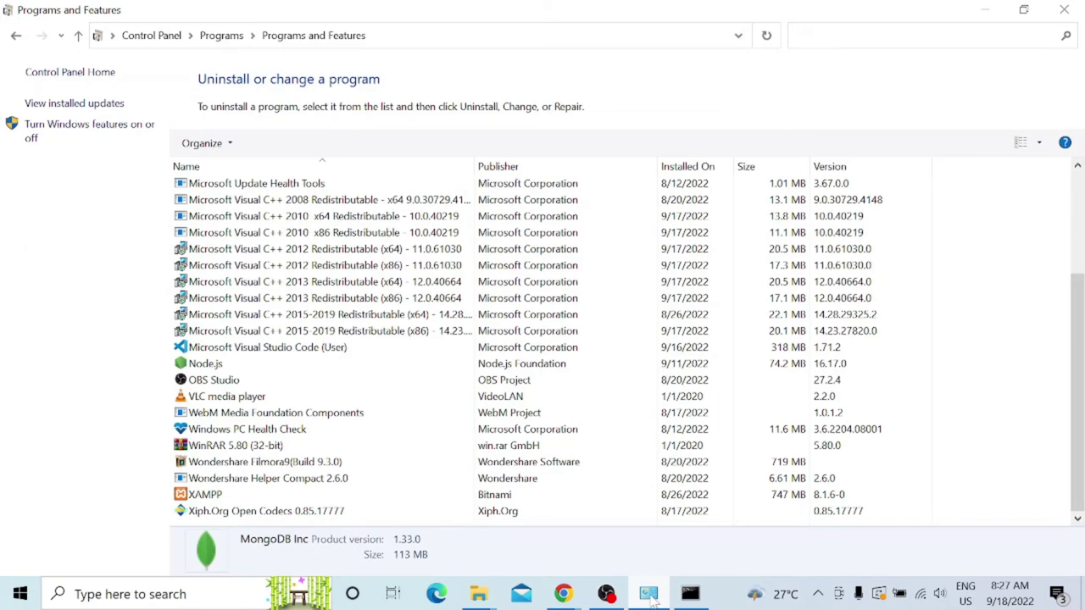
click(649, 596)
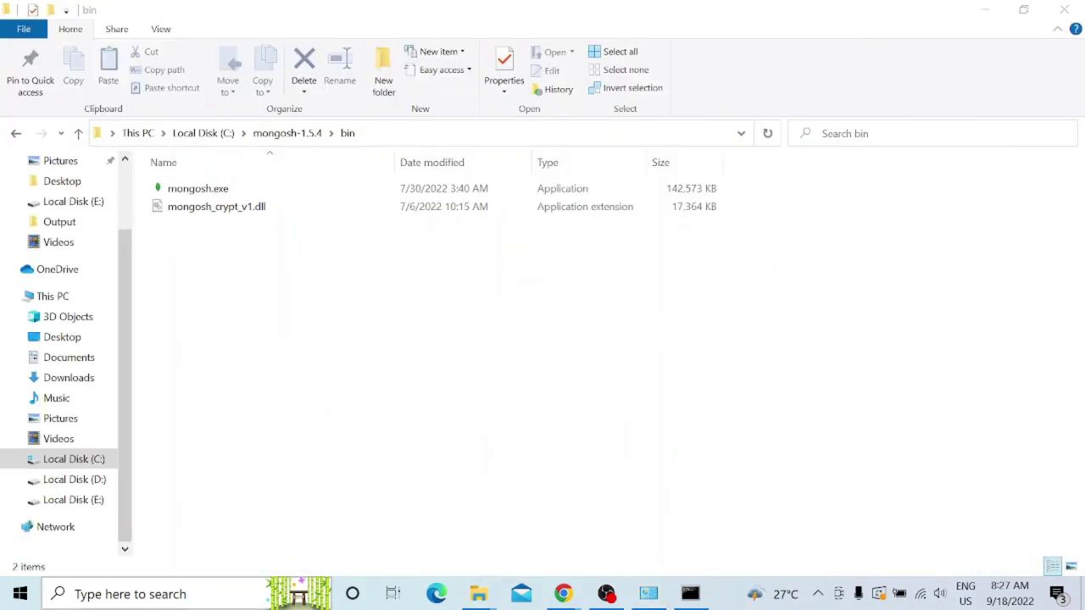
click(295, 591)
text(en)
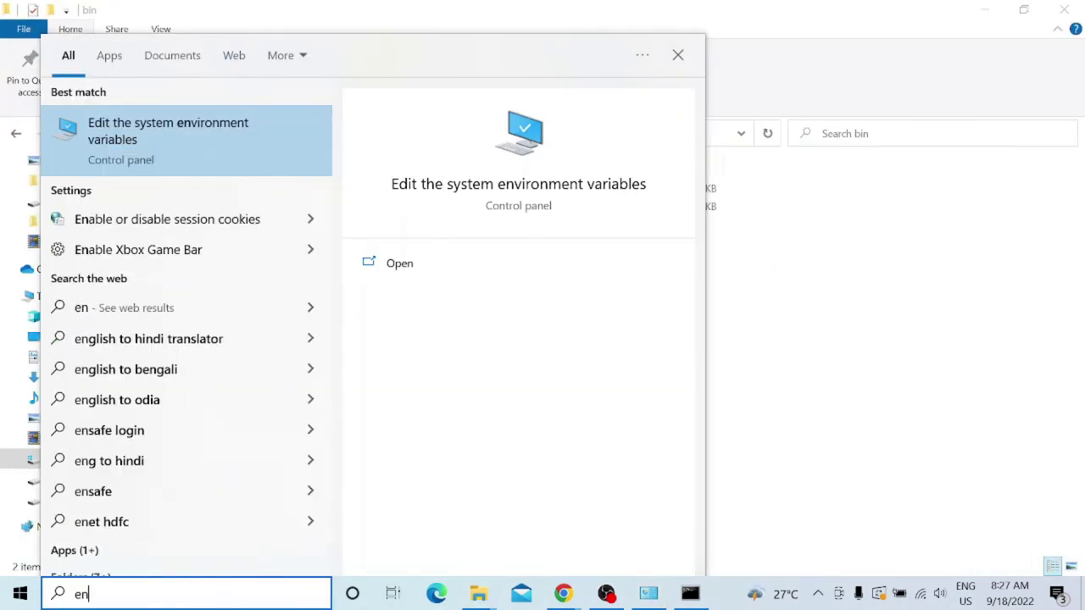
key(Return)
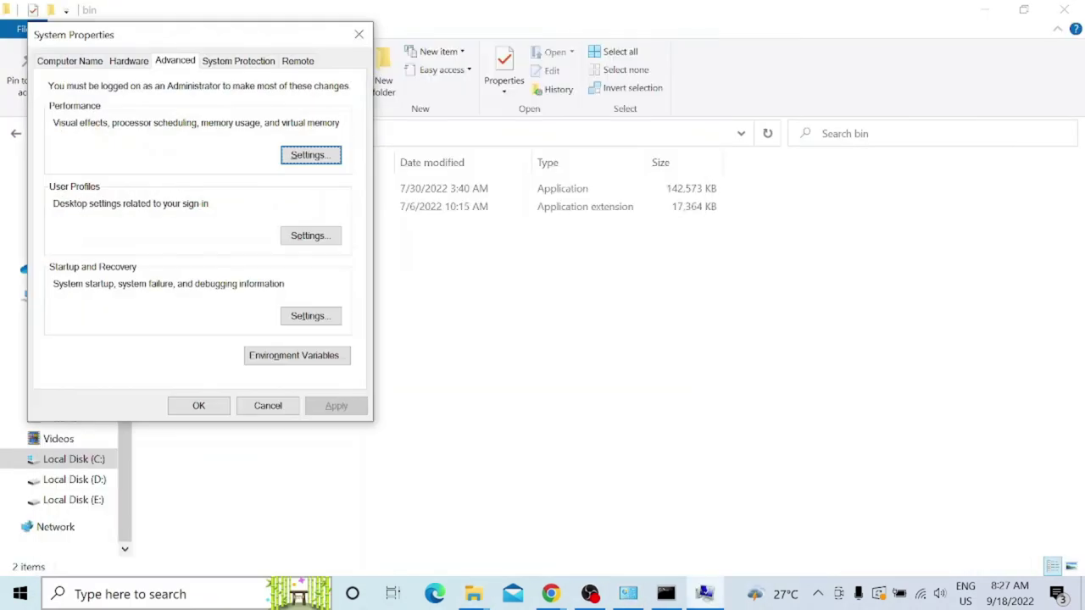
click(297, 363)
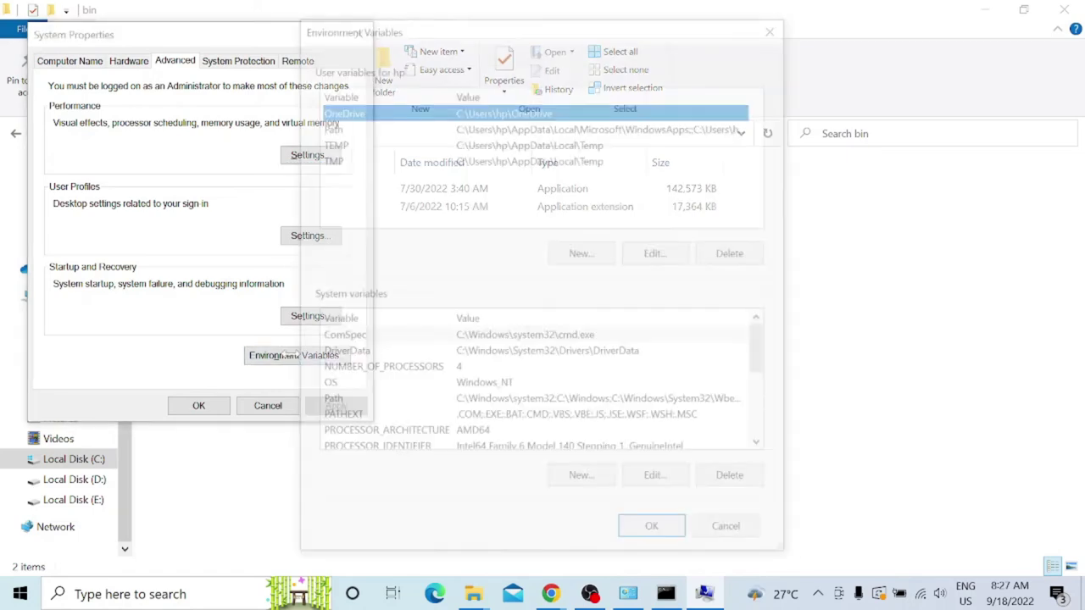
Add C:\mongosh-1.5.4\bin as a new entry of the system Path variable and confirm all open settings dialogs
click(330, 403)
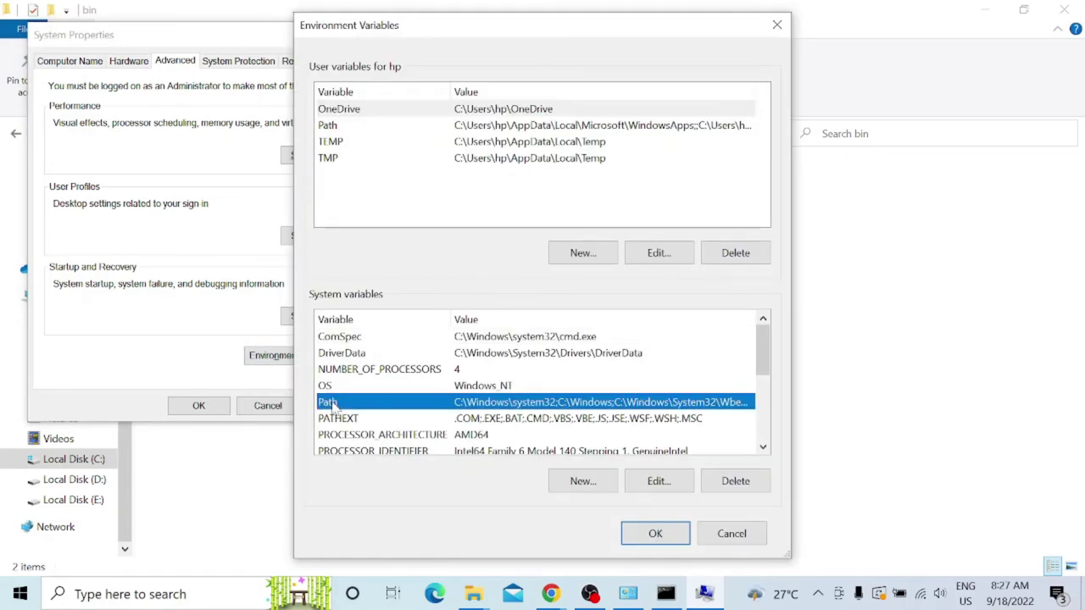
double_click(506, 405)
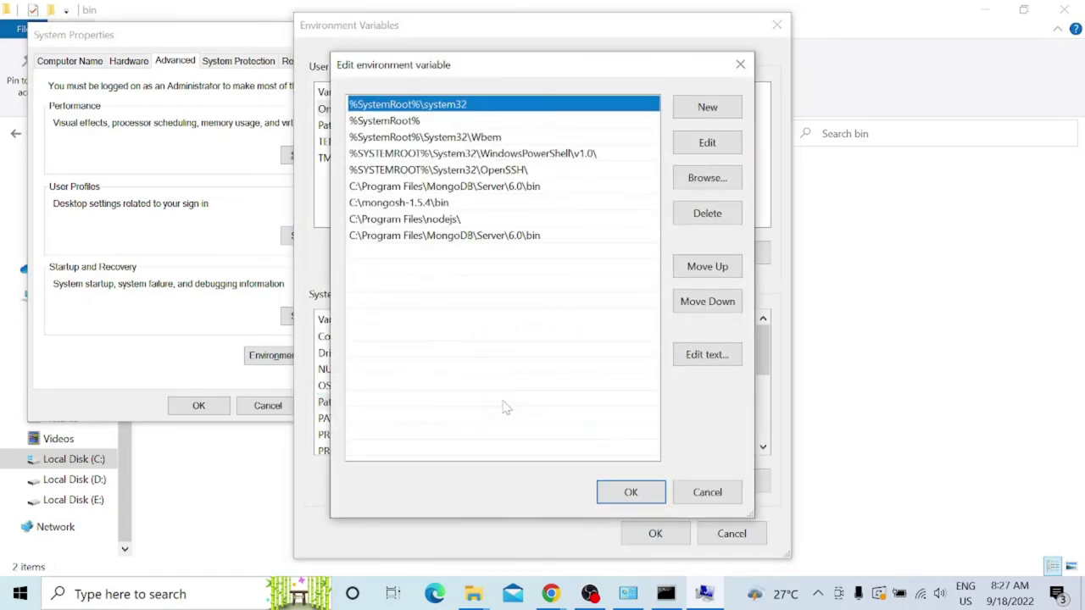
click(709, 108)
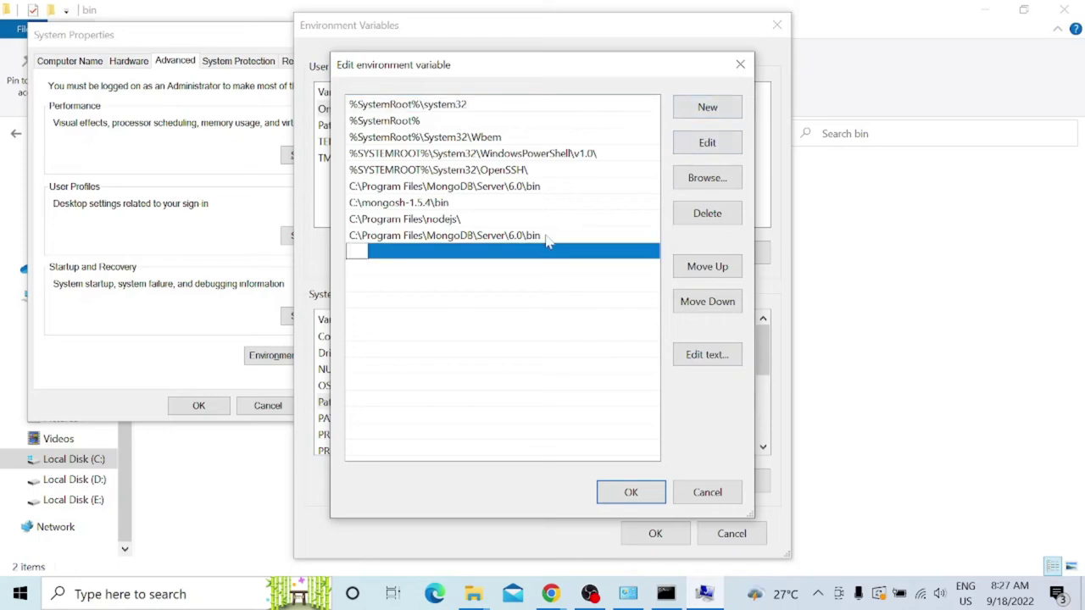
key(ctrl+v)
click(544, 325)
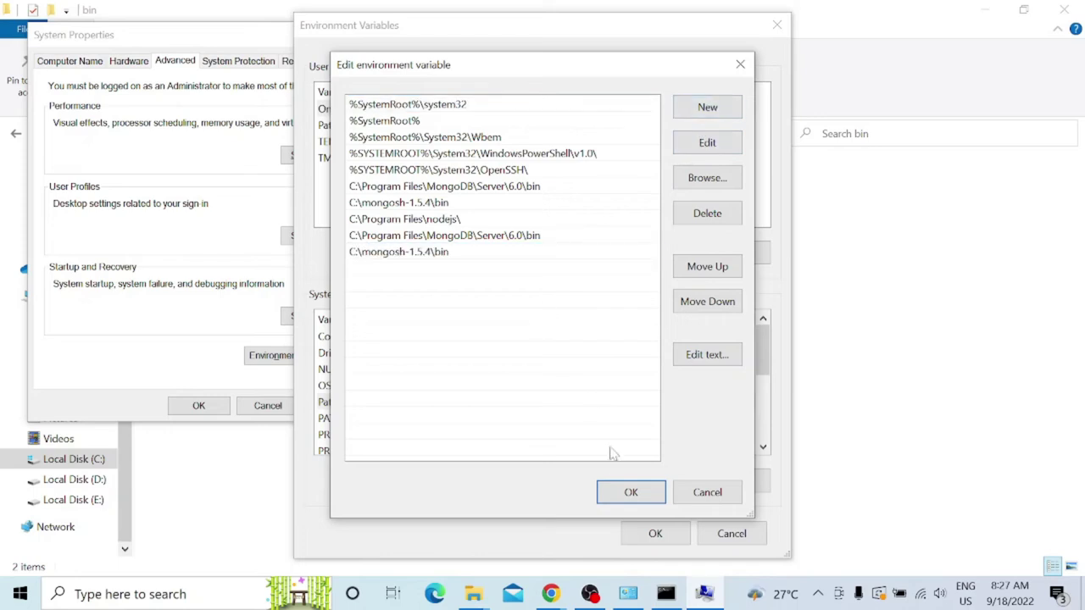
click(631, 493)
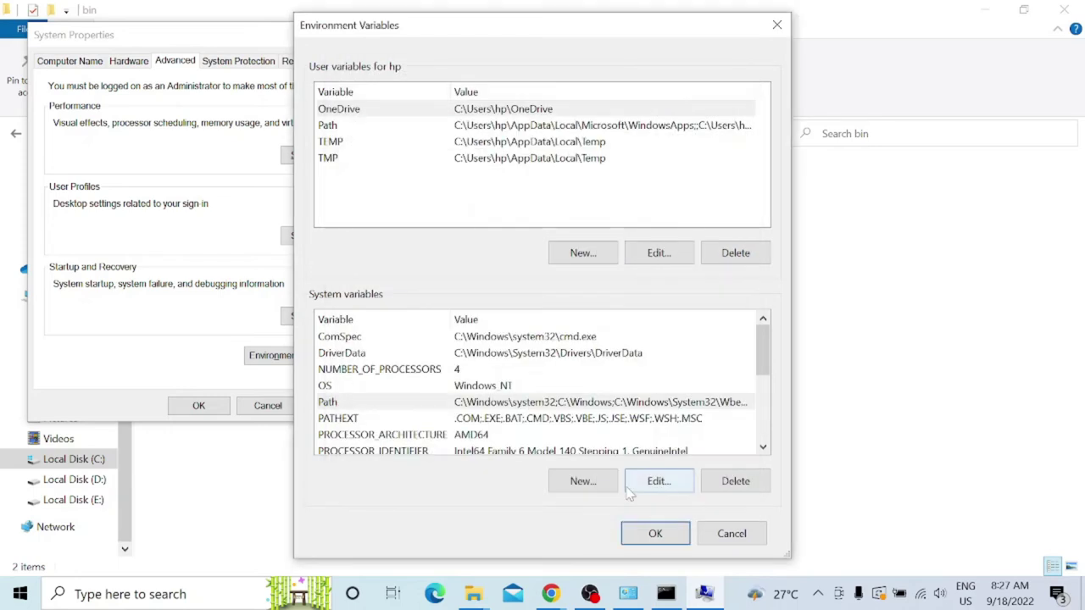
click(654, 533)
click(207, 407)
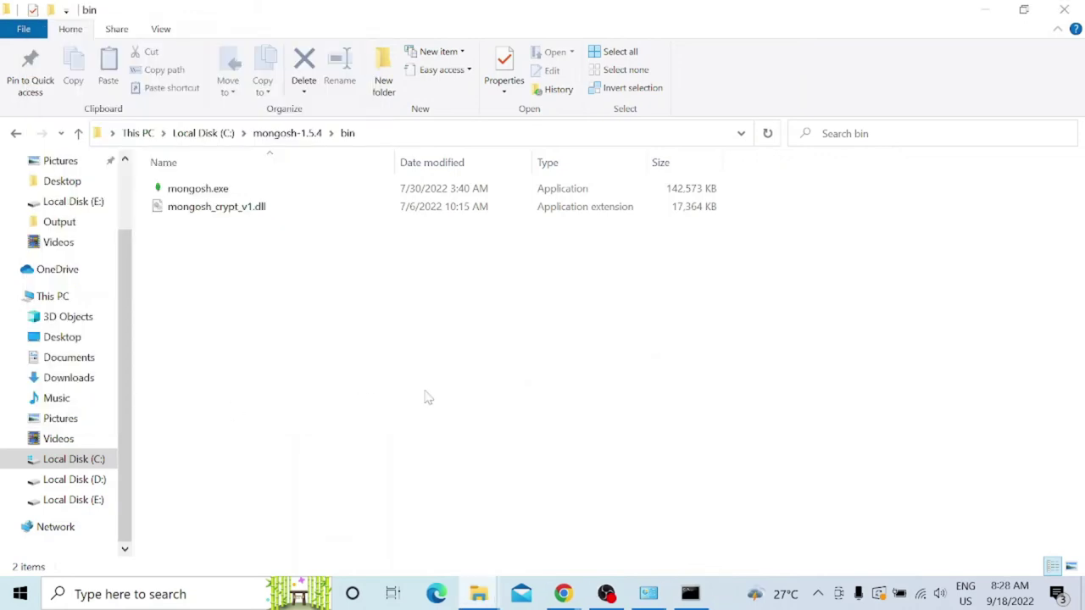
Open Program Files > MongoDB > Server > 6.0 > bin on Local Disk (C:) and try to run mongod.exe
click(208, 135)
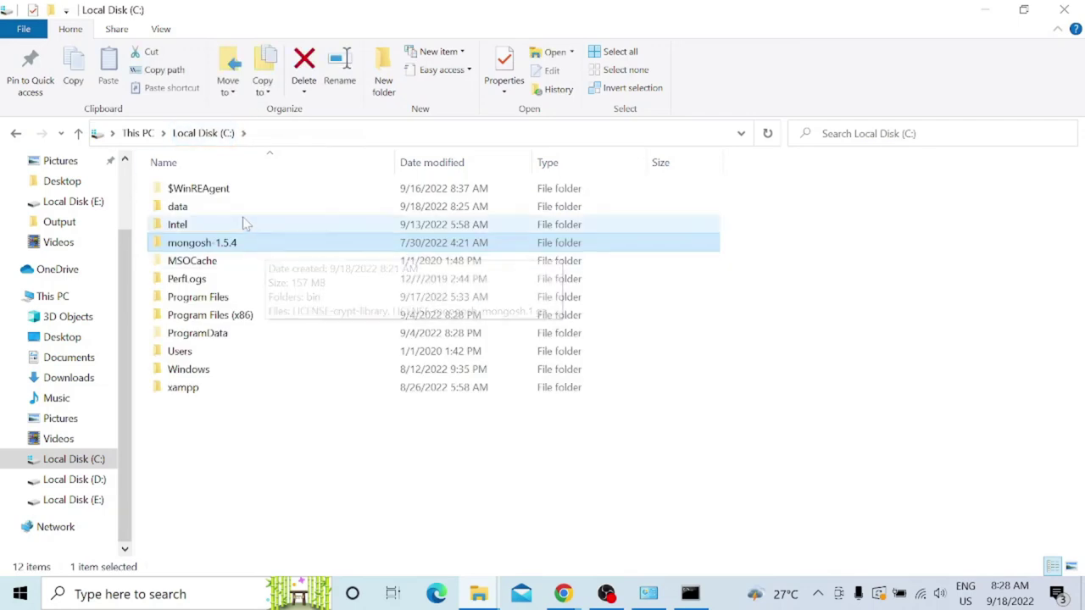
click(240, 297)
double_click(240, 298)
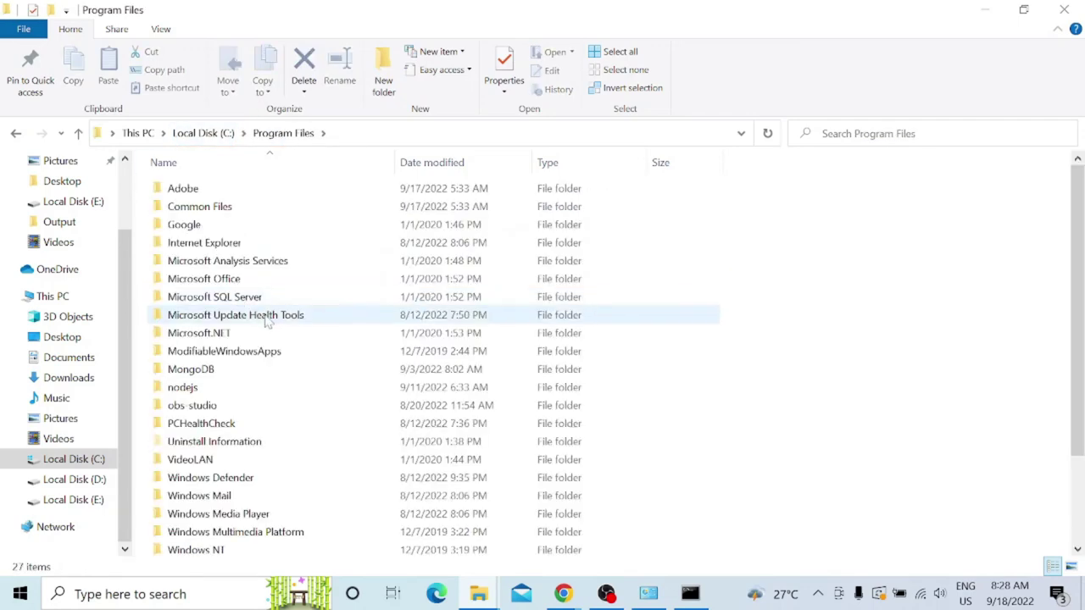
double_click(254, 374)
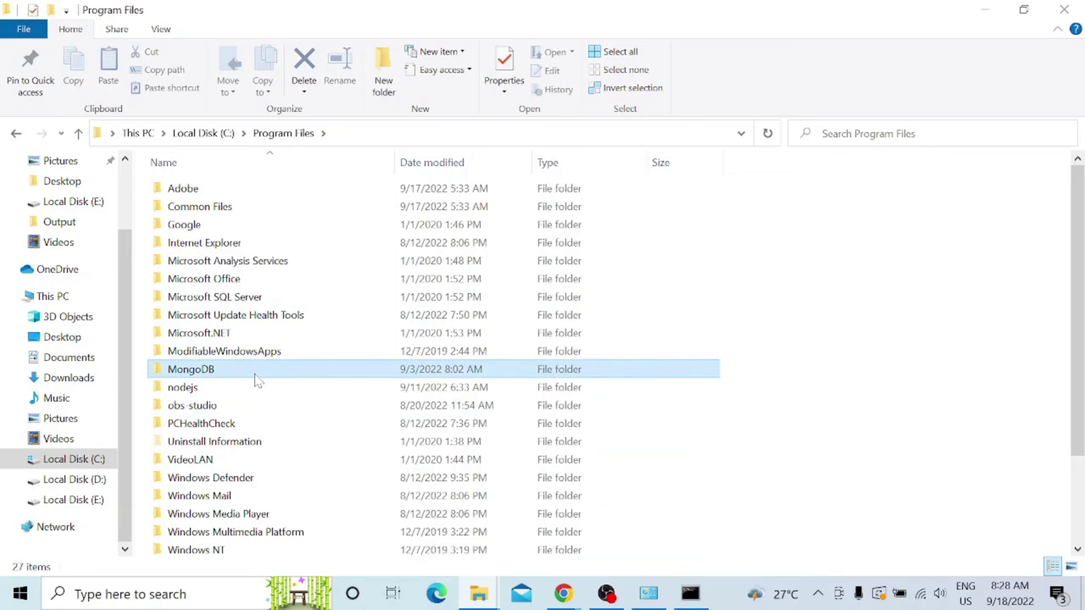
double_click(221, 193)
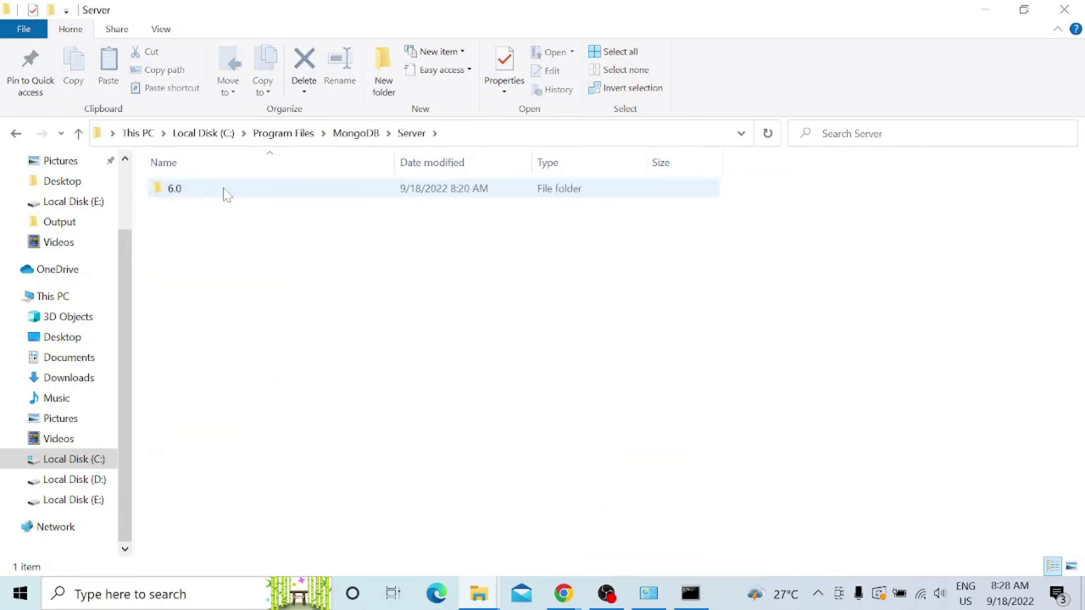
double_click(224, 193)
double_click(226, 195)
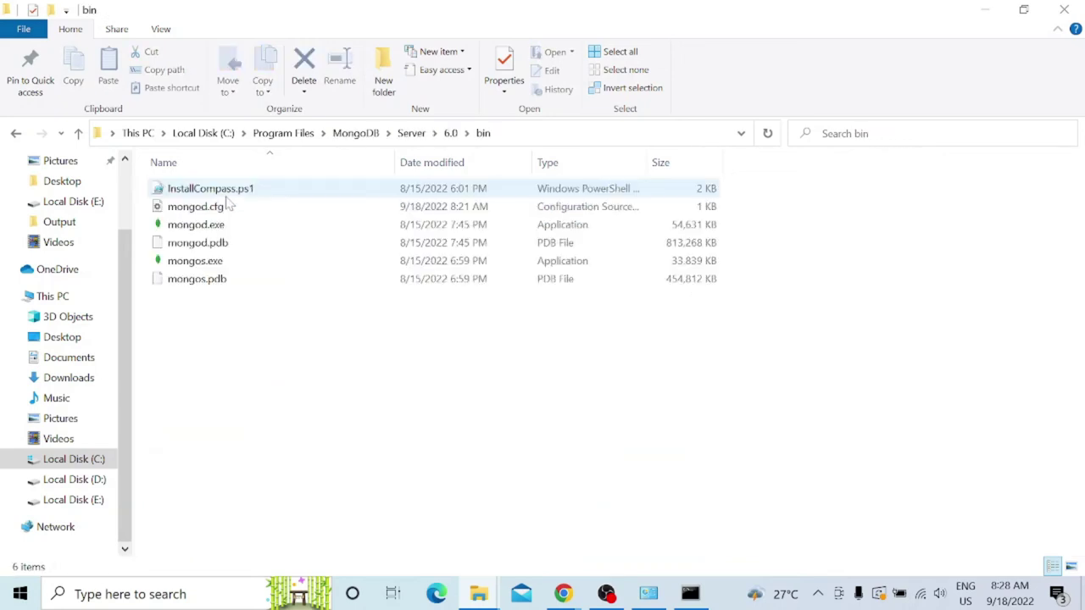
double_click(233, 226)
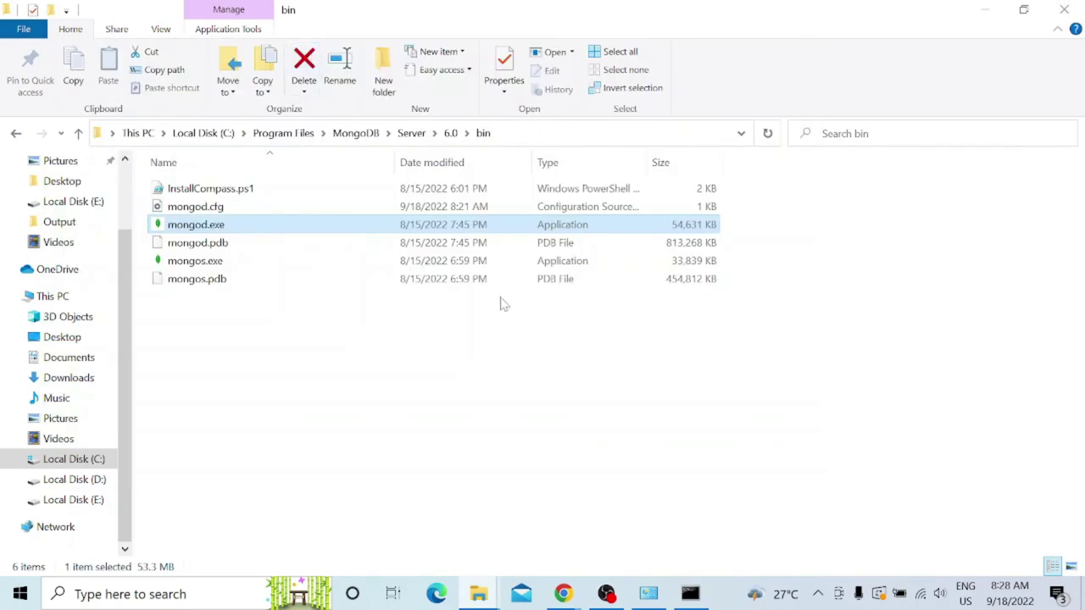
Close the Command Prompt window running mongod, start the server from mongod.exe in the bin folder and minimize its window
click(694, 595)
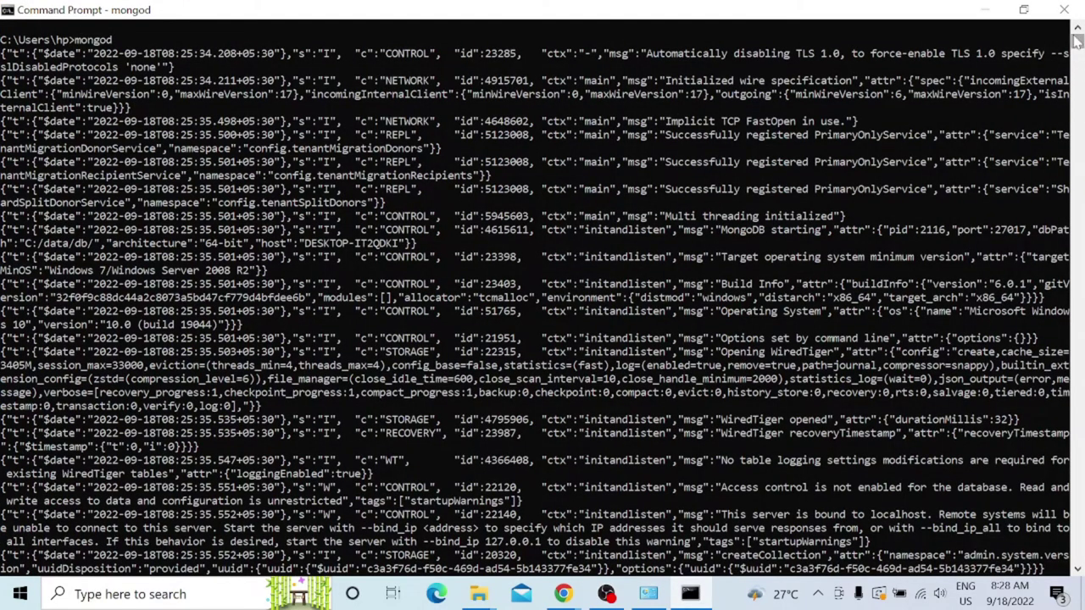
mouse_move(1077, 41)
mouse_down()
mouse_move(1078, 53)
mouse_move(1073, 37)
mouse_up()
click(1005, 15)
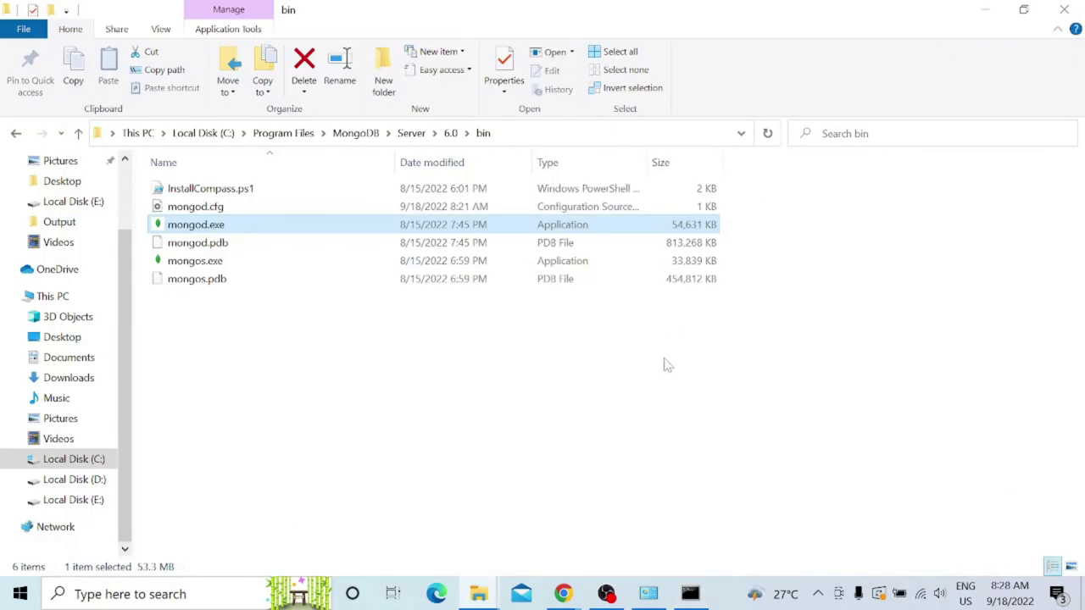
click(690, 593)
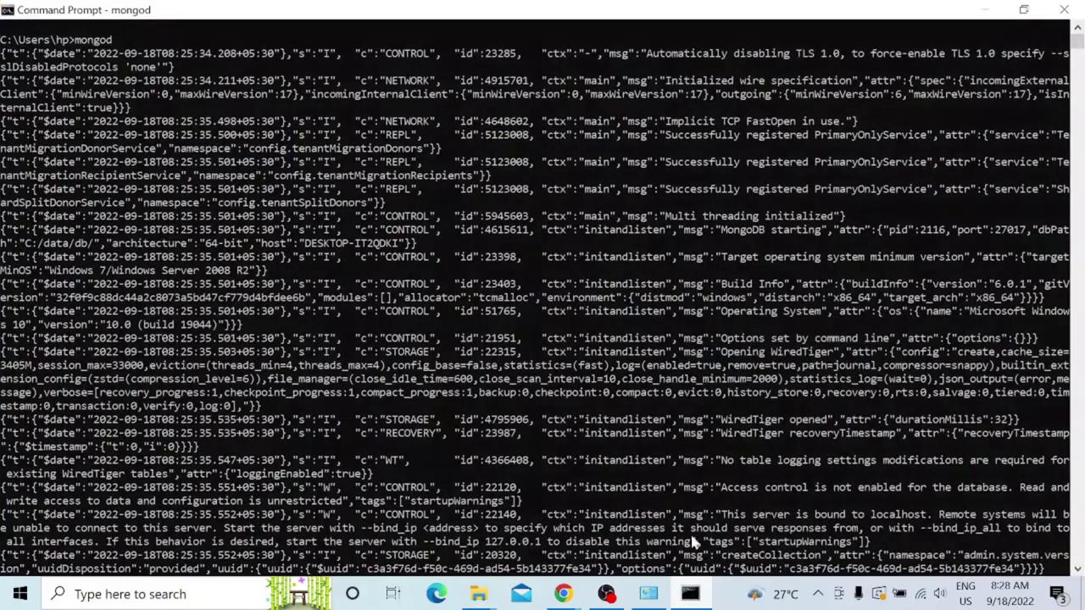
click(1064, 10)
double_click(321, 226)
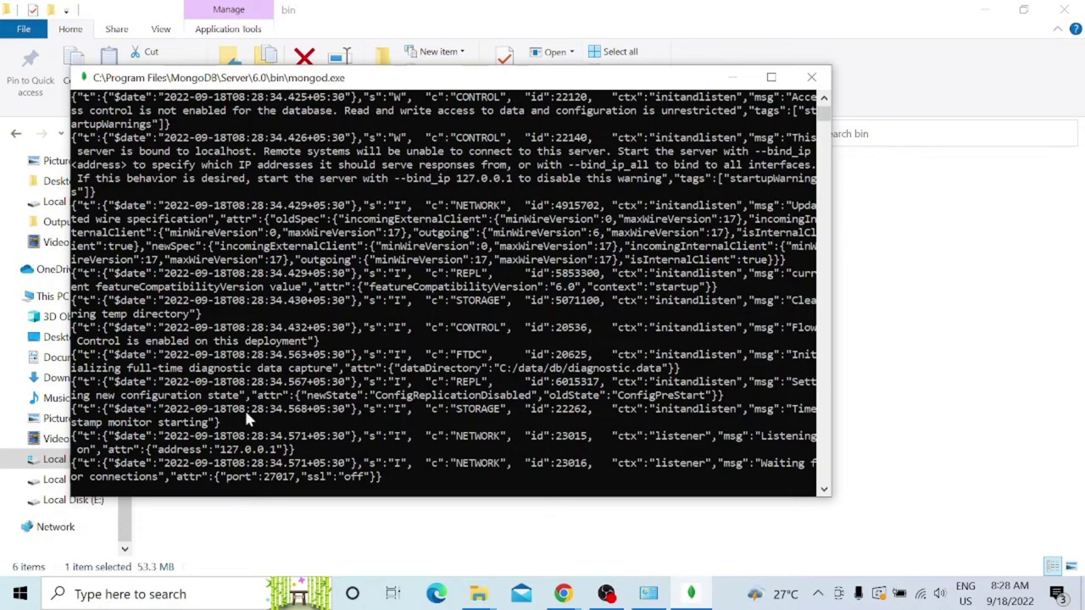
click(732, 78)
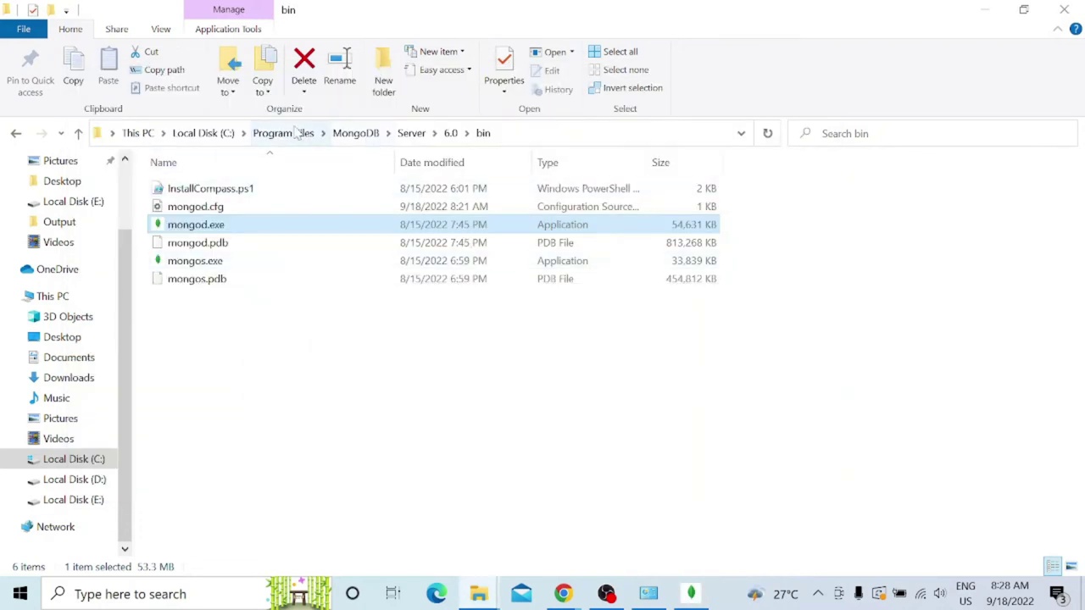
Run mongosh.exe from C:\mongosh-1.5.4\bin, connect with the default connection string and highlight the server address in the output
click(283, 133)
click(203, 133)
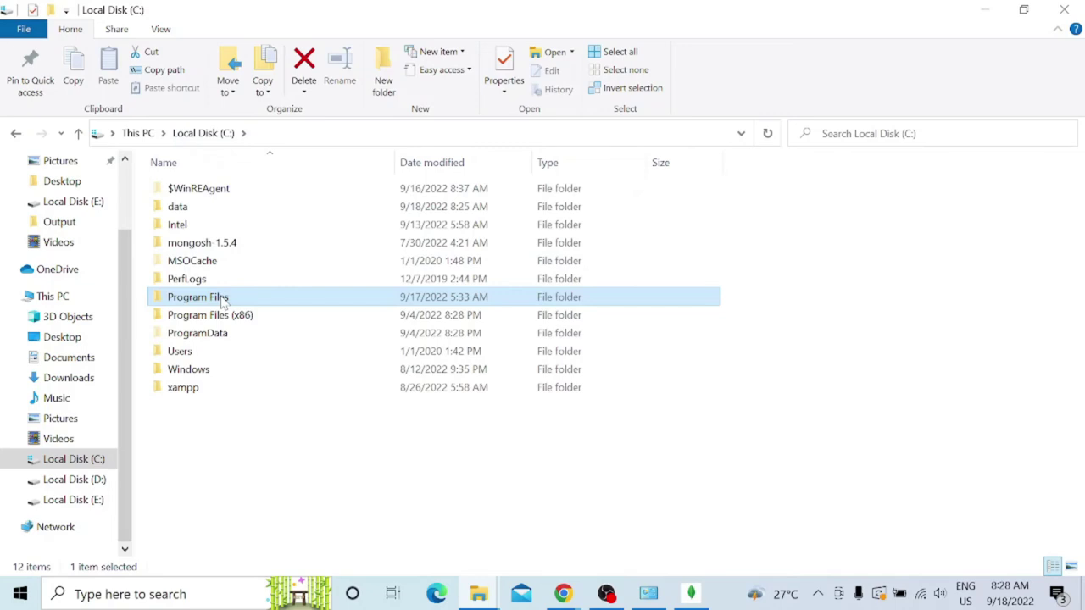
double_click(218, 245)
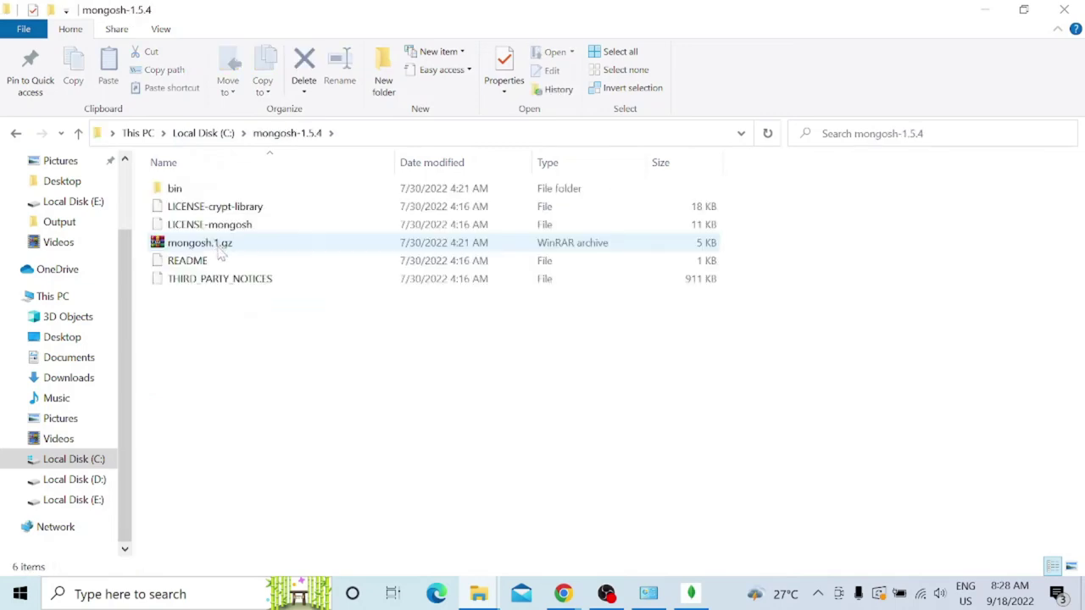
double_click(211, 190)
double_click(212, 192)
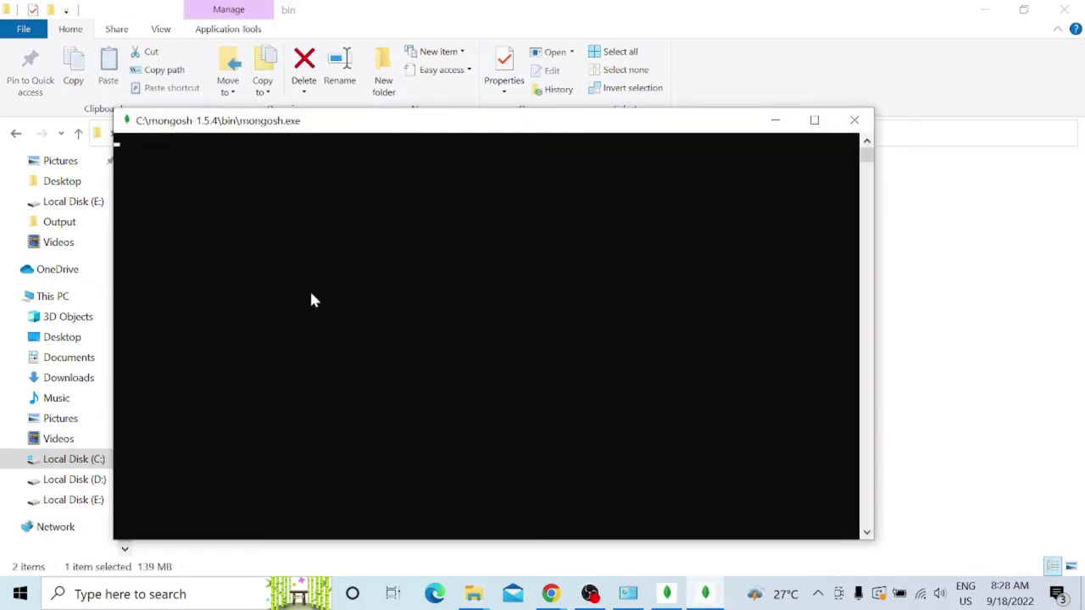
key(Return)
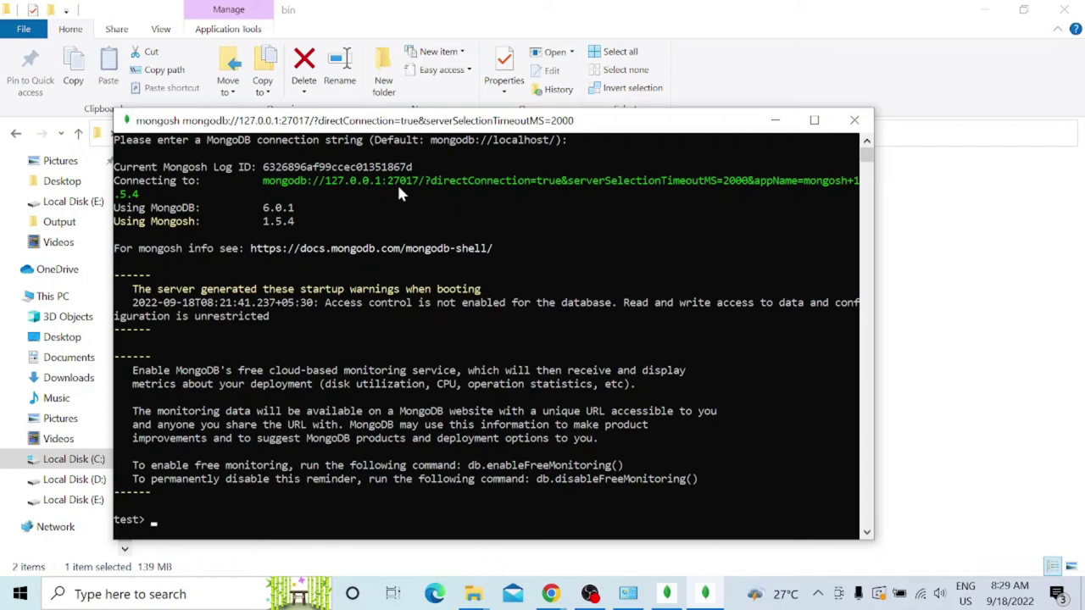
drag(414, 185, 264, 186)
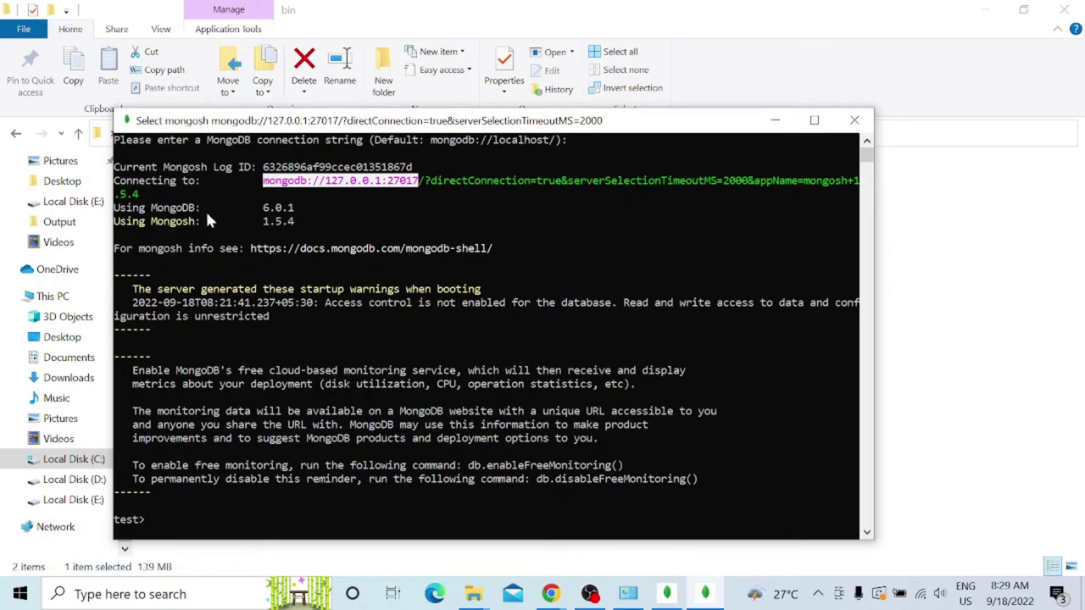
click(294, 205)
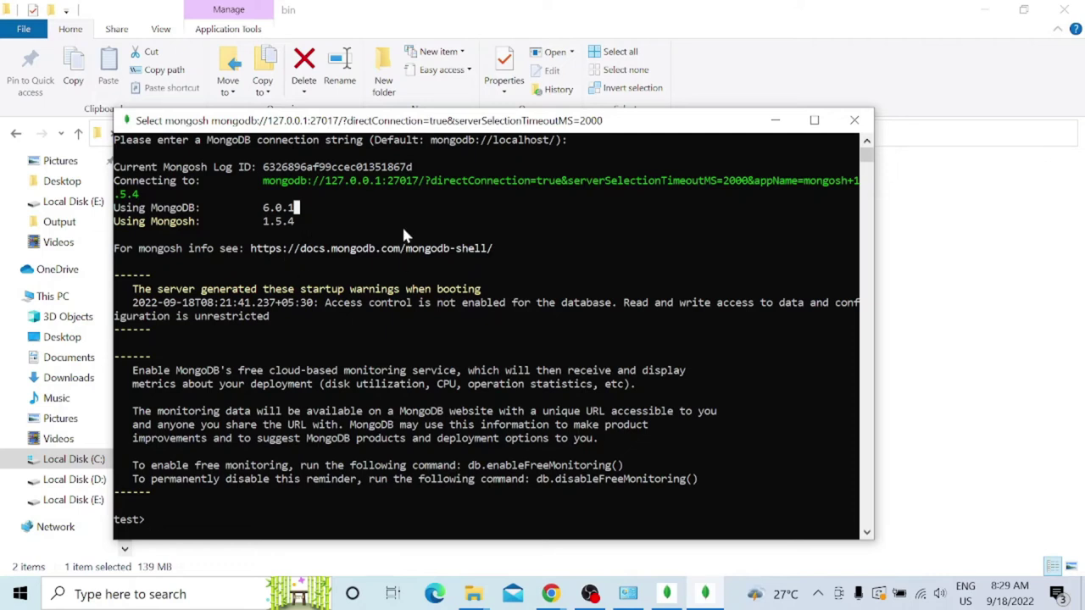
Close the mongosh shell, the running mongod.exe server window and File Explorer
click(855, 119)
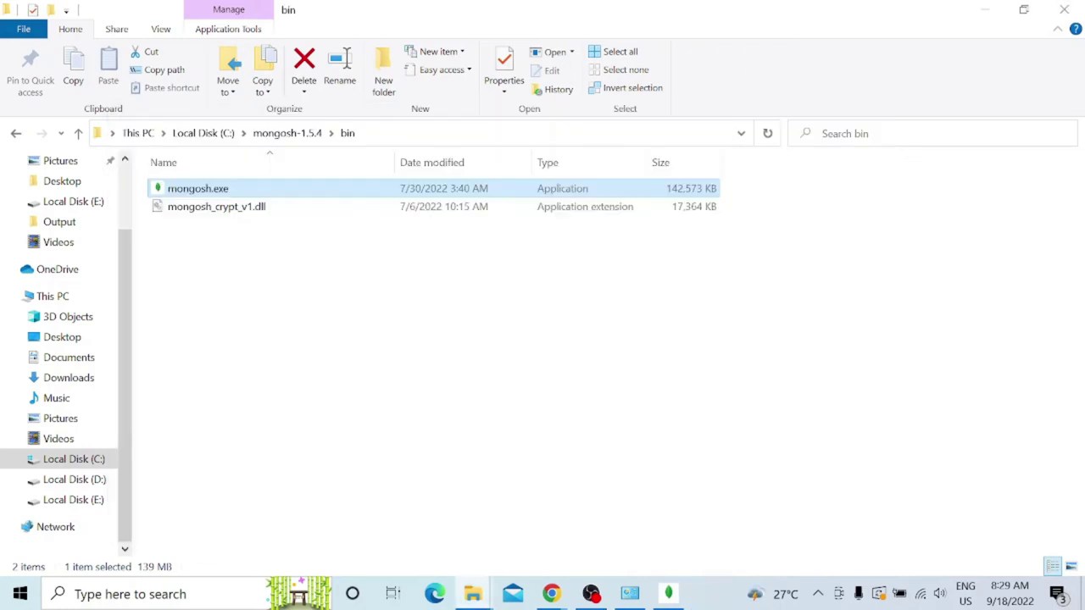
click(691, 593)
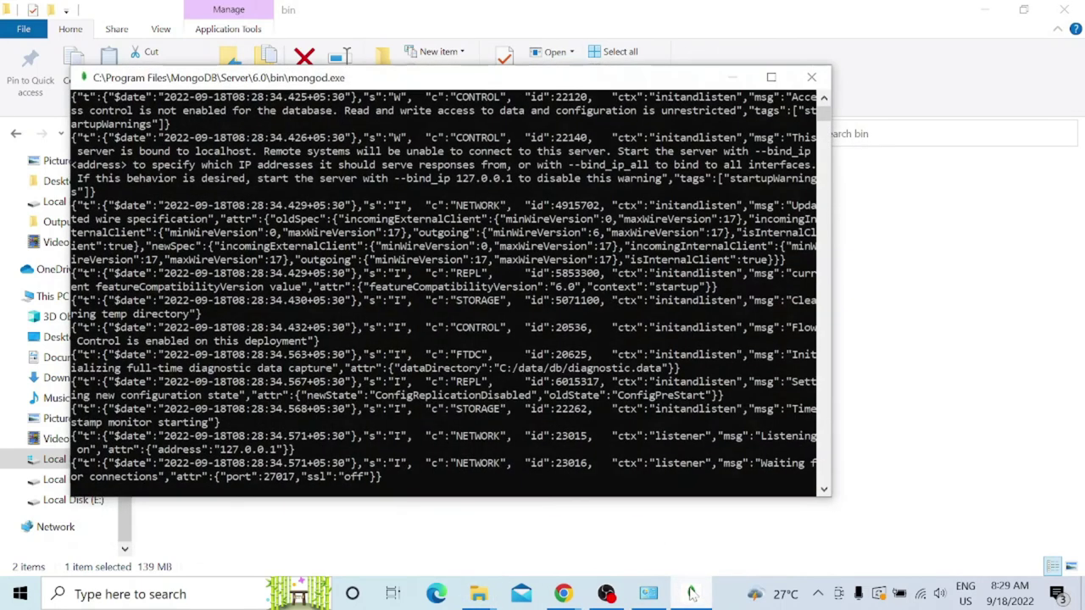
click(811, 78)
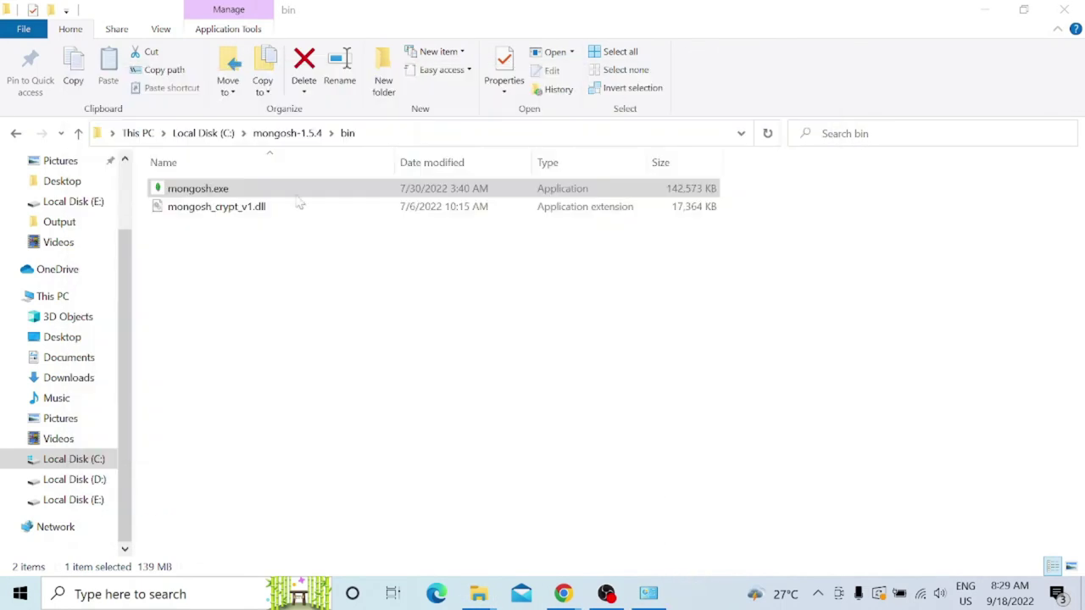
click(280, 134)
click(205, 134)
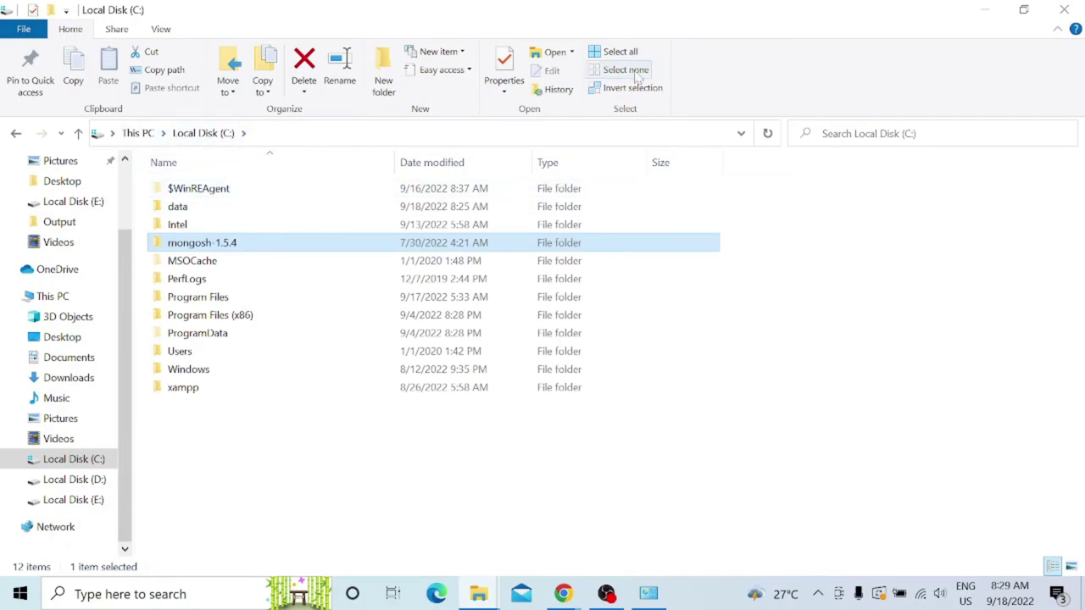
click(1065, 10)
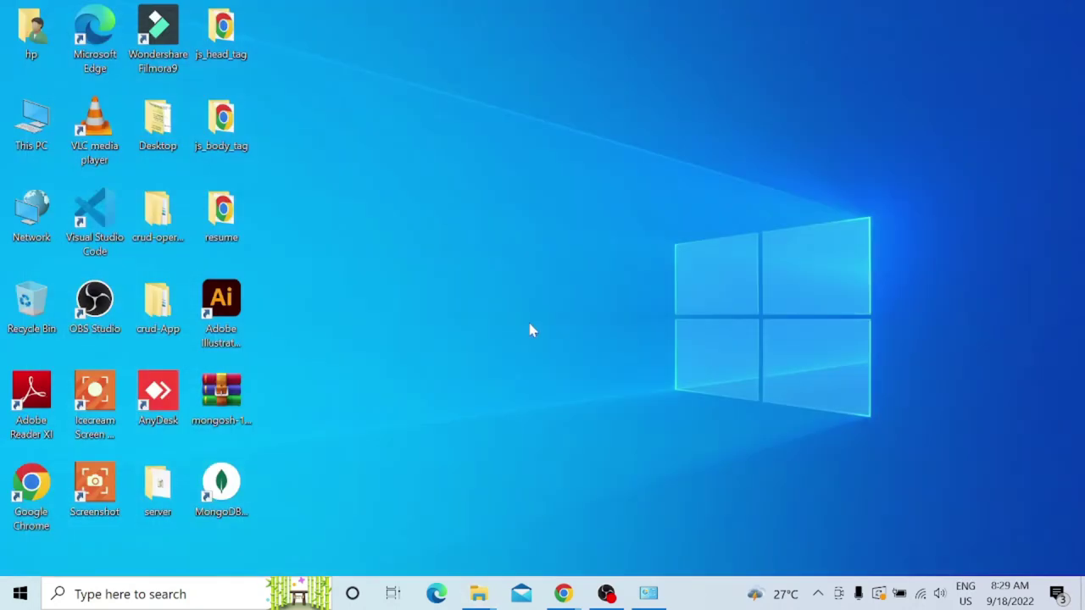
Search Windows for cmd and open Command Prompt
click(21, 594)
text(cmd)
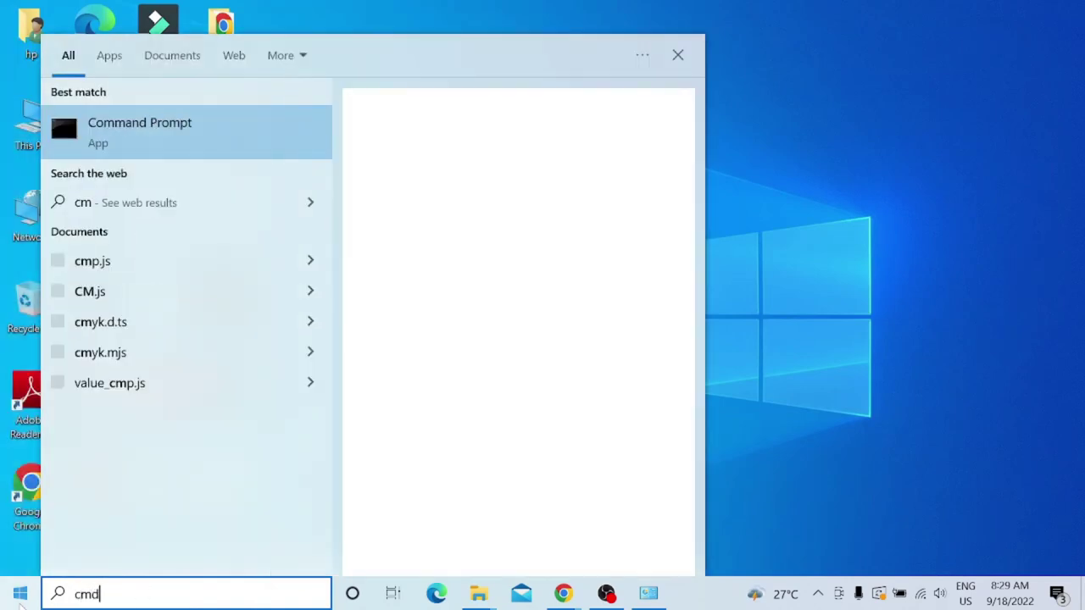
key(Return)
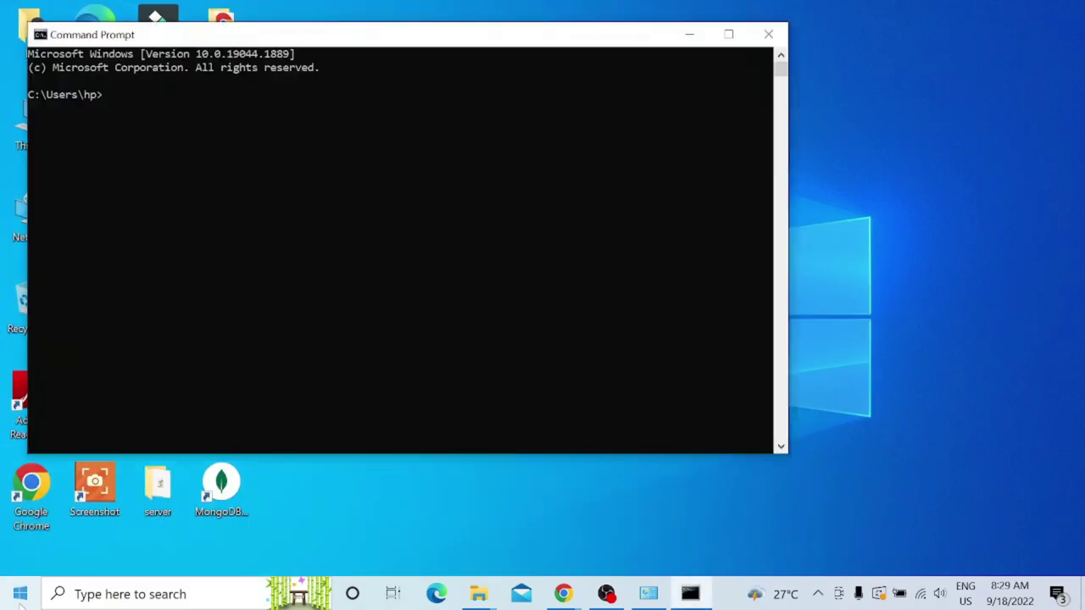
Check the installed MongoDB server version by running mongod --version in Command Prompt
text(mond)
click(20, 598)
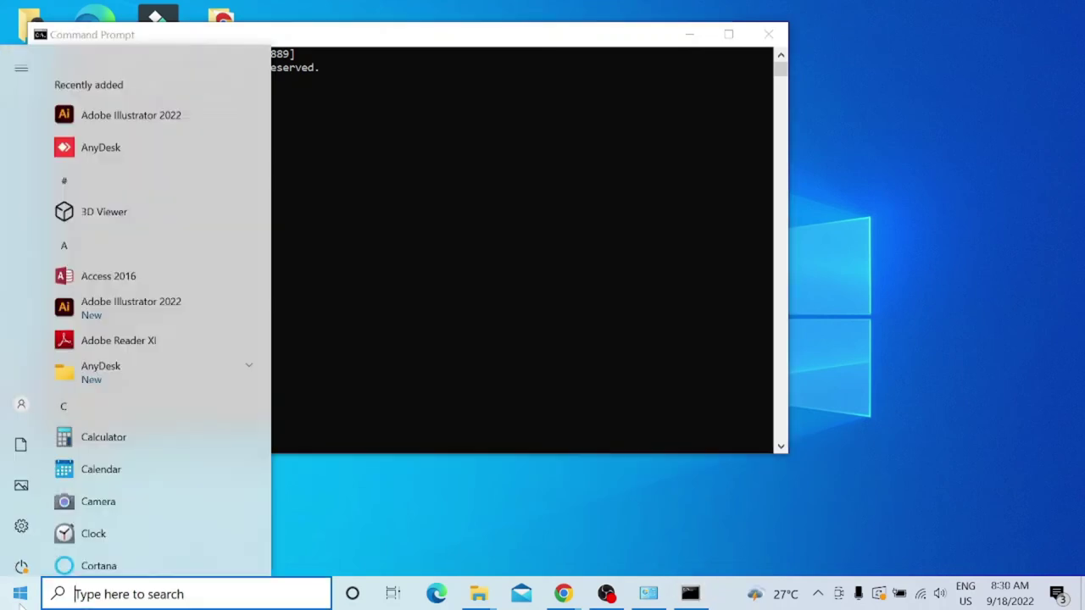
click(20, 598)
text(g)
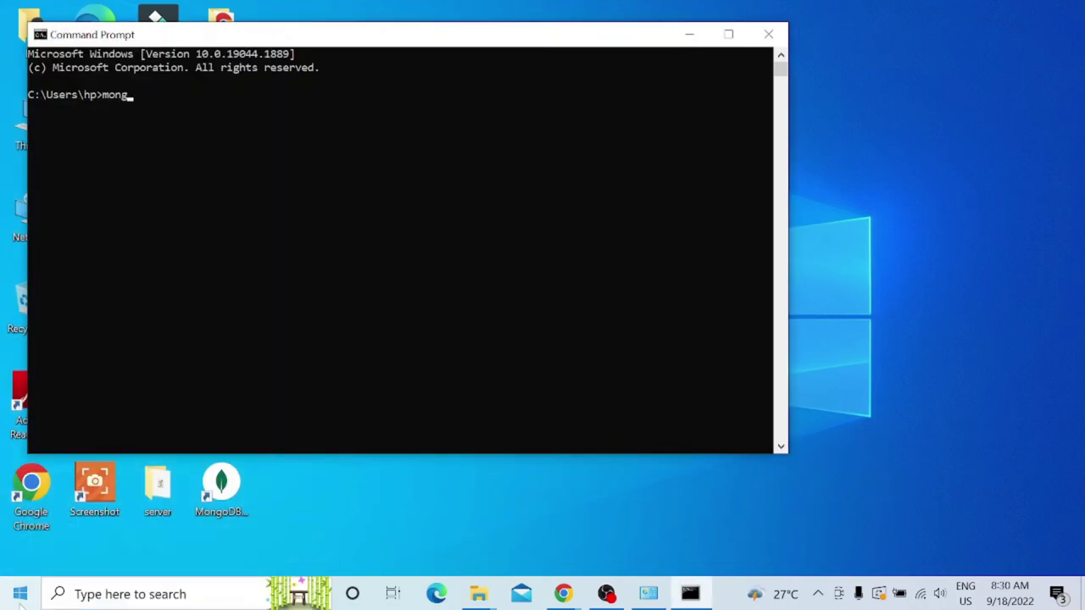
text(od --version)
key(BackSpace)
key(BackSpace)
key(BackSpace)
text(ion)
key(Return)
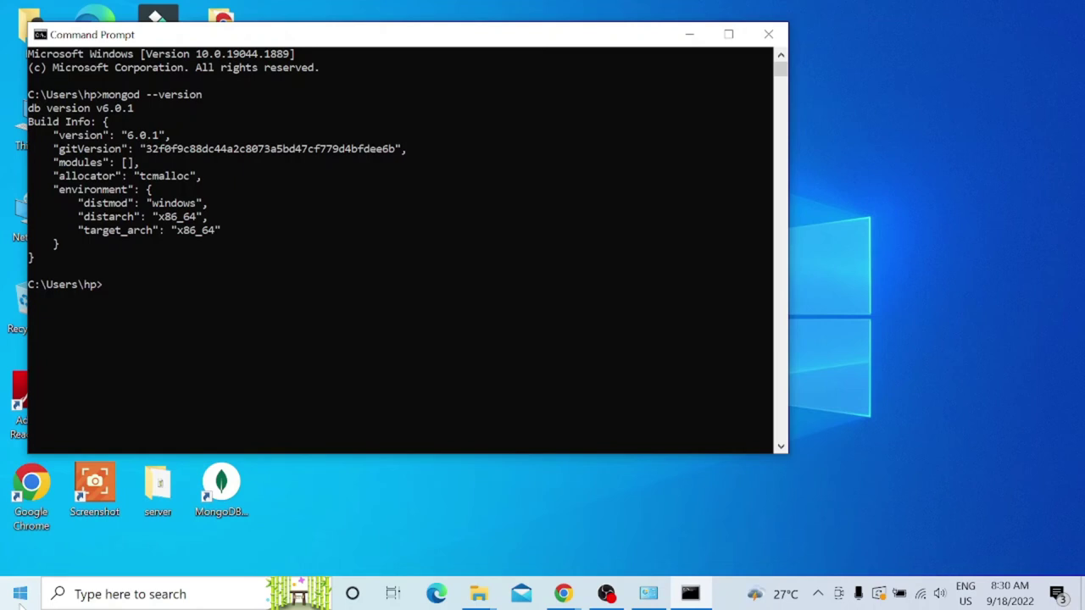
Start the MongoDB server with the mongod command and minimize its Command Prompt window
text(mongod)
key(Return)
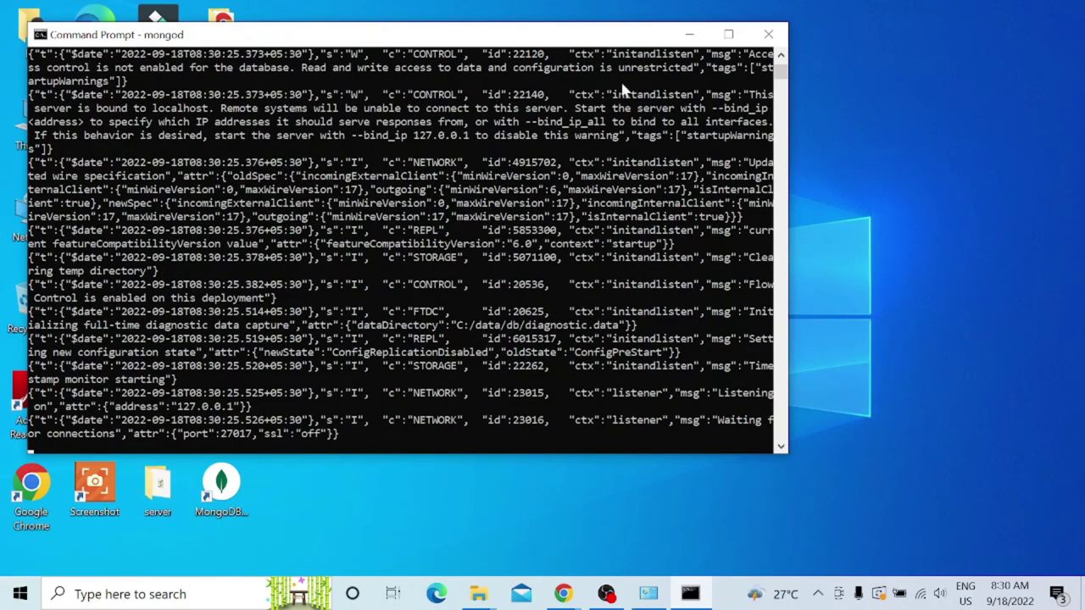
click(683, 40)
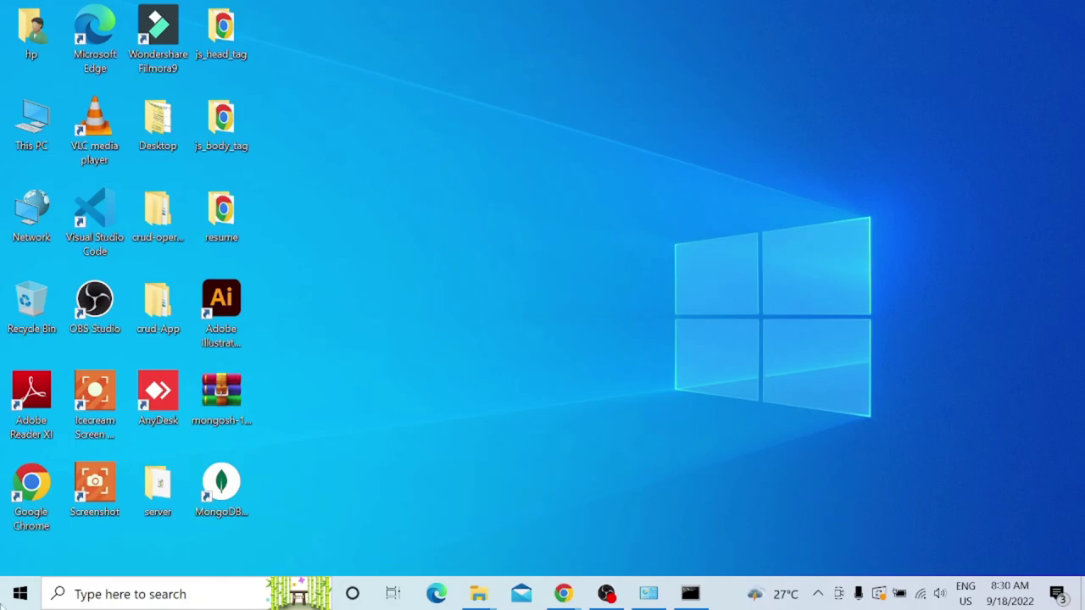
Open mongosh-1.5.4 > bin on Local Disk (C:), launch mongosh.exe and connect with the default connection string
double_click(31, 126)
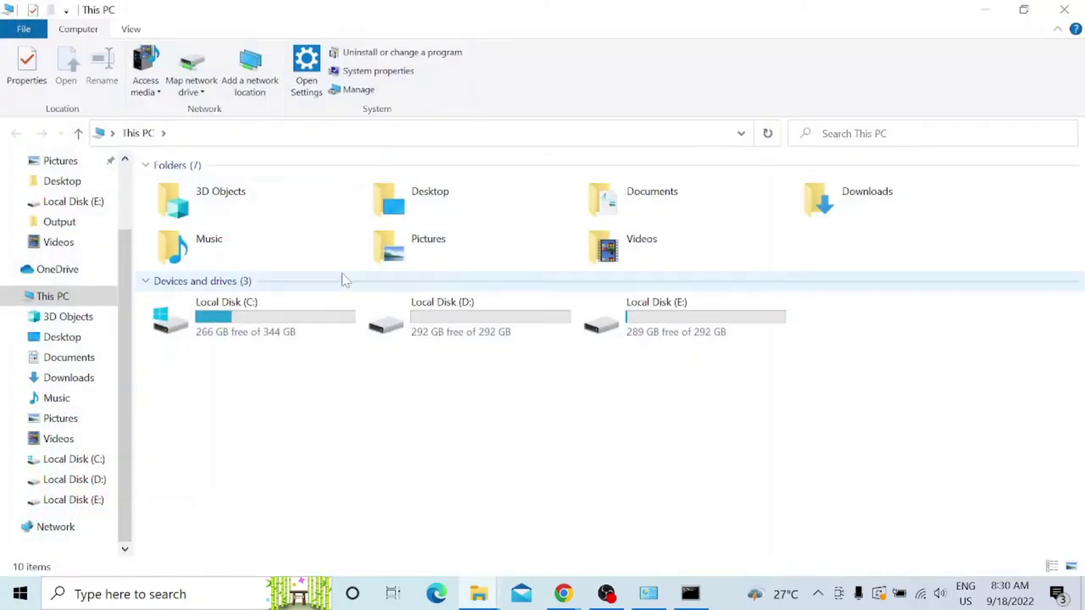
double_click(291, 312)
click(259, 249)
double_click(259, 247)
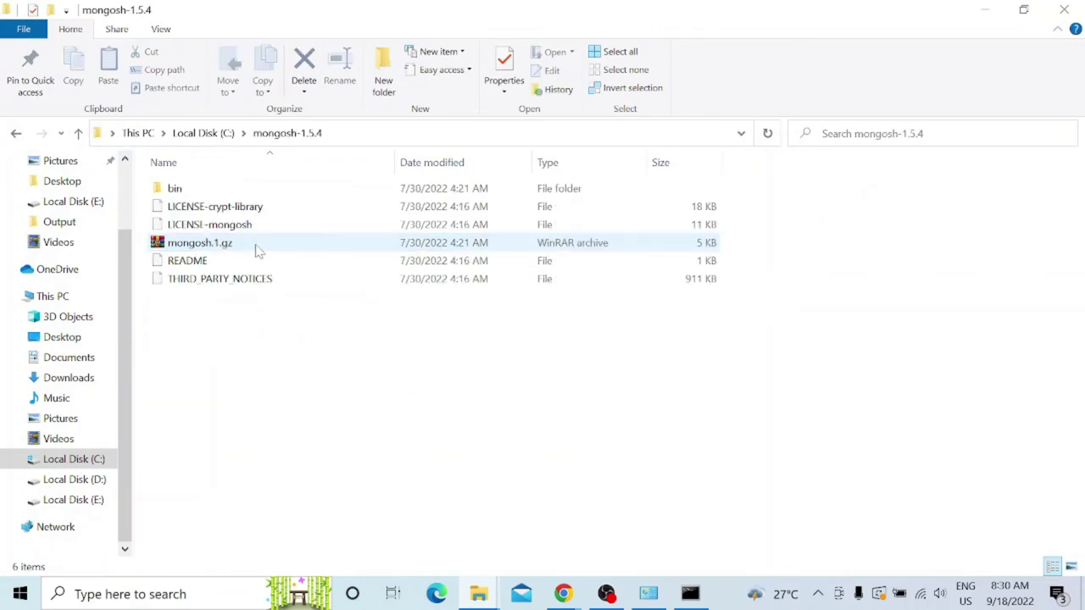
double_click(225, 193)
double_click(227, 193)
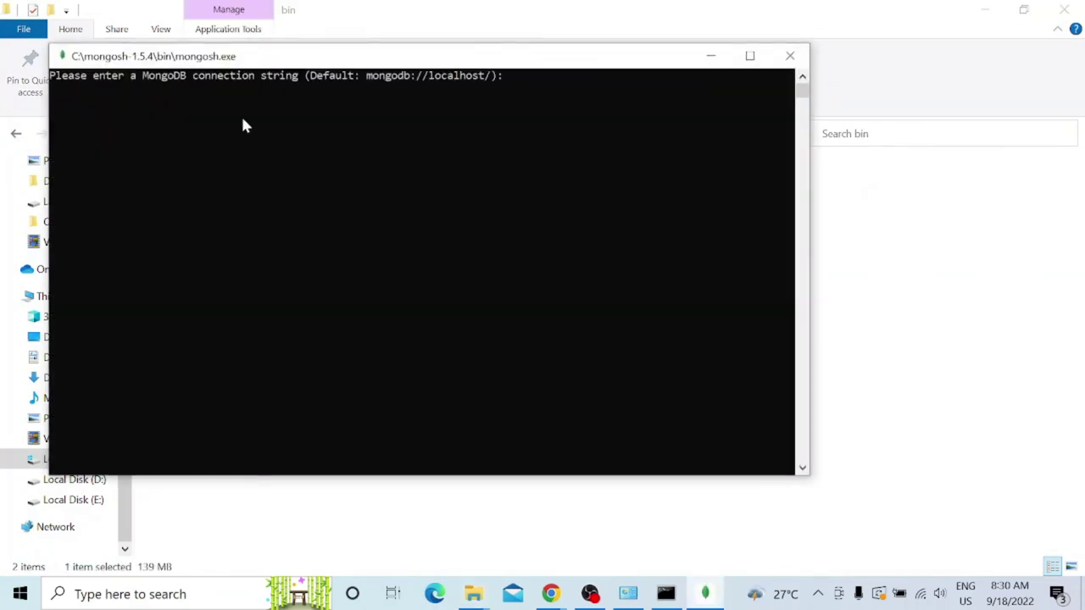
drag(231, 56, 272, 123)
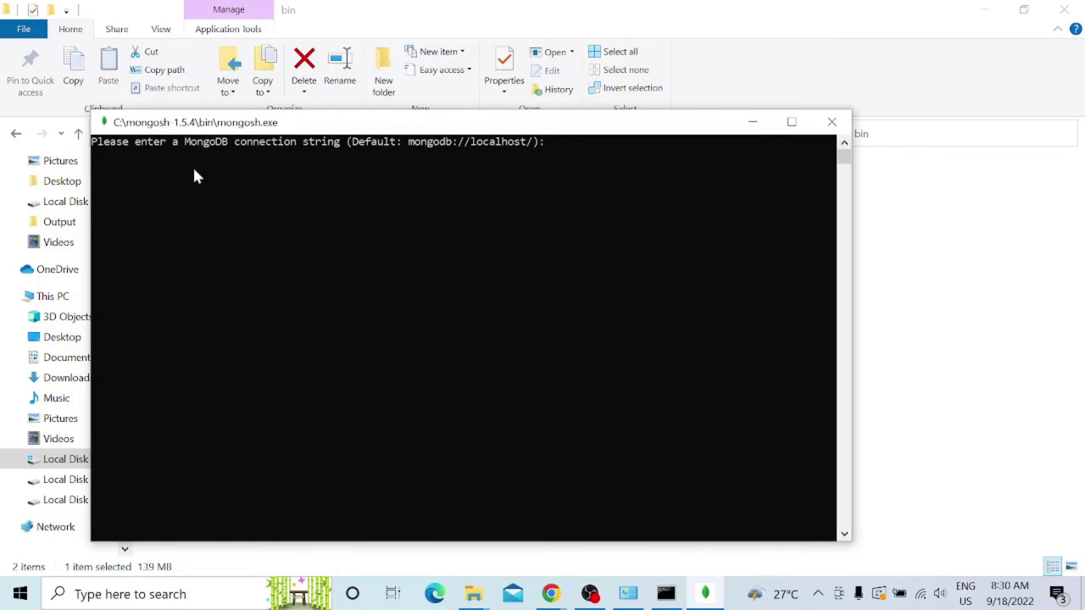
key(Return)
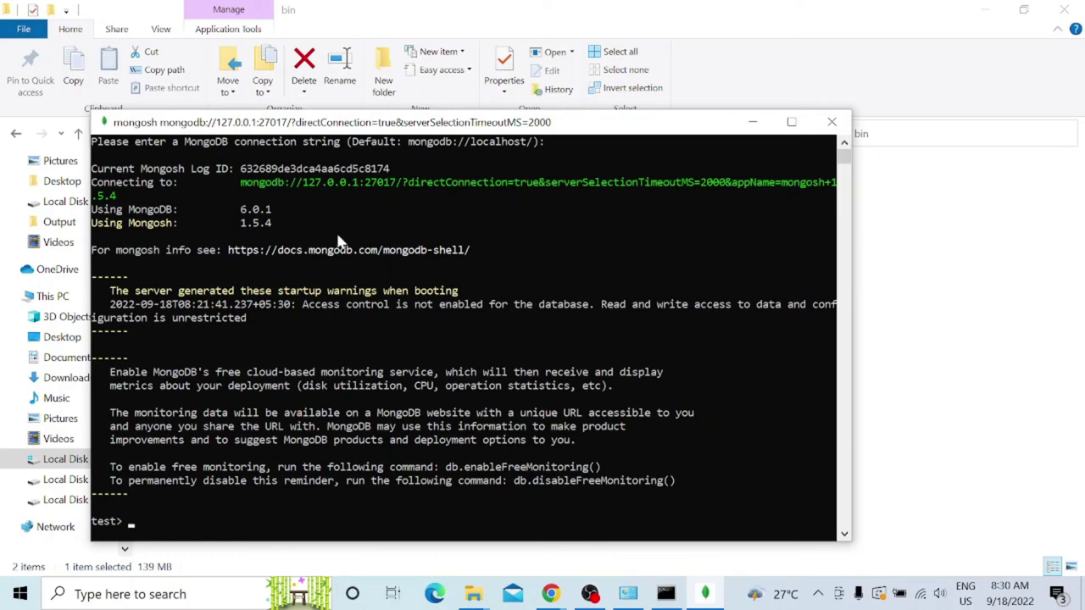
Highlight the connection address in the mongosh output, and minimize the shell and File Explorer windows
mouse_move(394, 182)
mouse_down()
mouse_move(290, 204)
mouse_move(290, 185)
mouse_move(385, 195)
mouse_up()
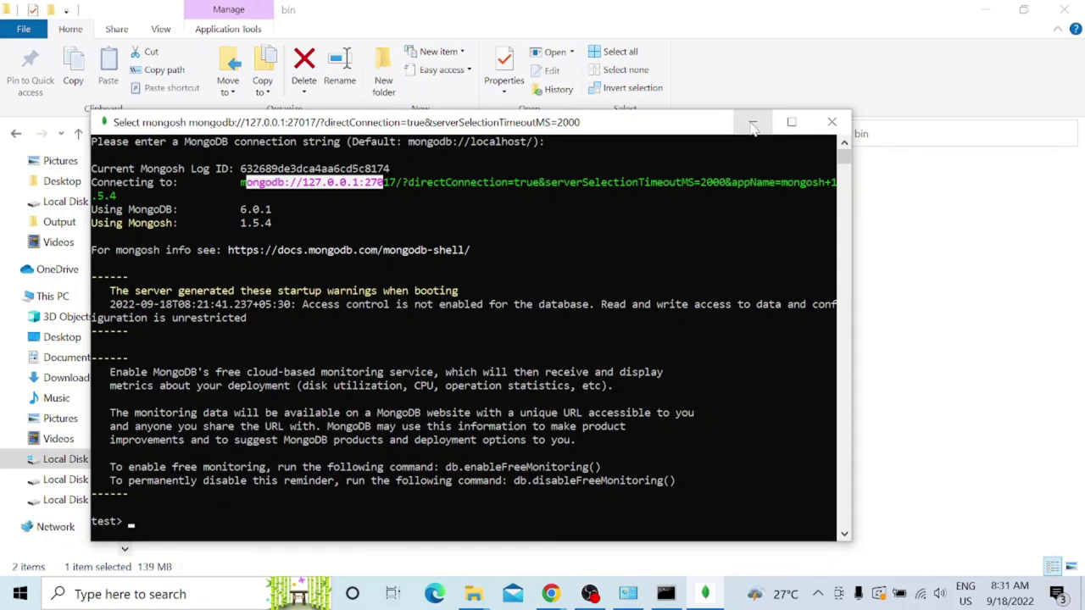
click(752, 123)
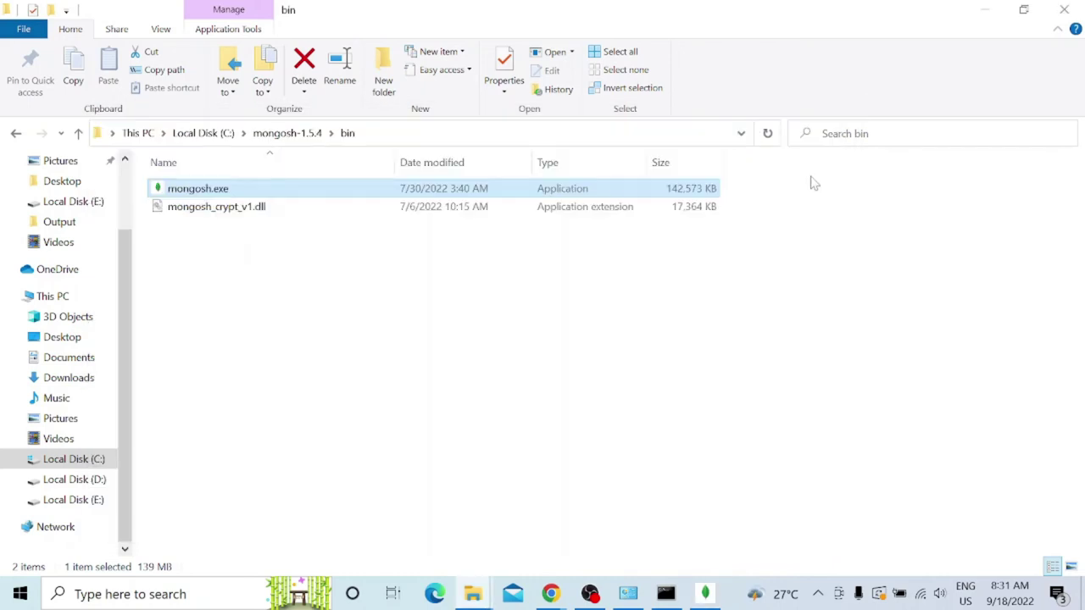
click(979, 12)
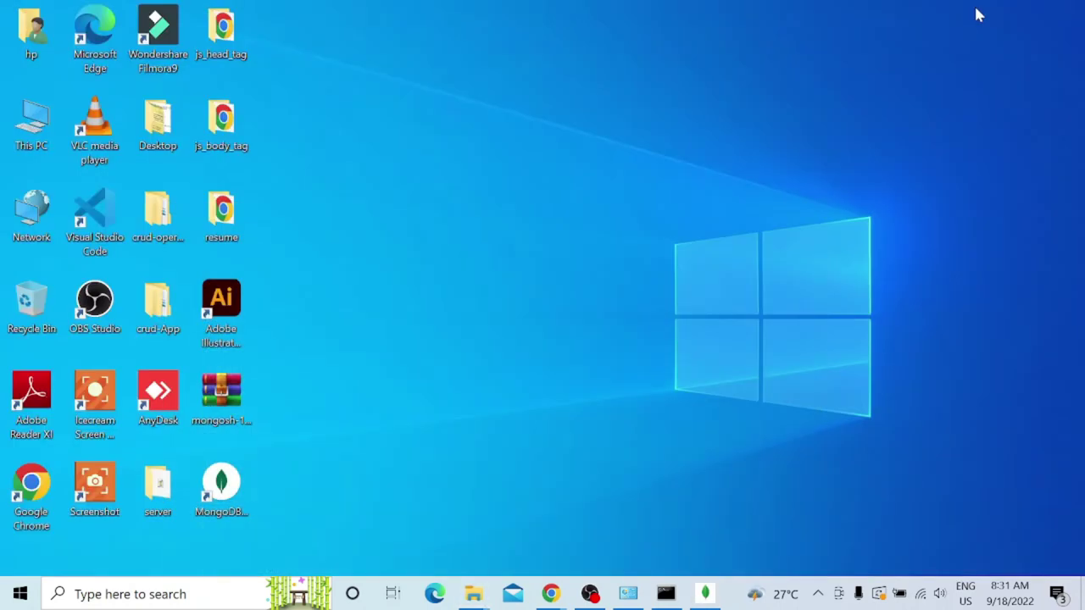